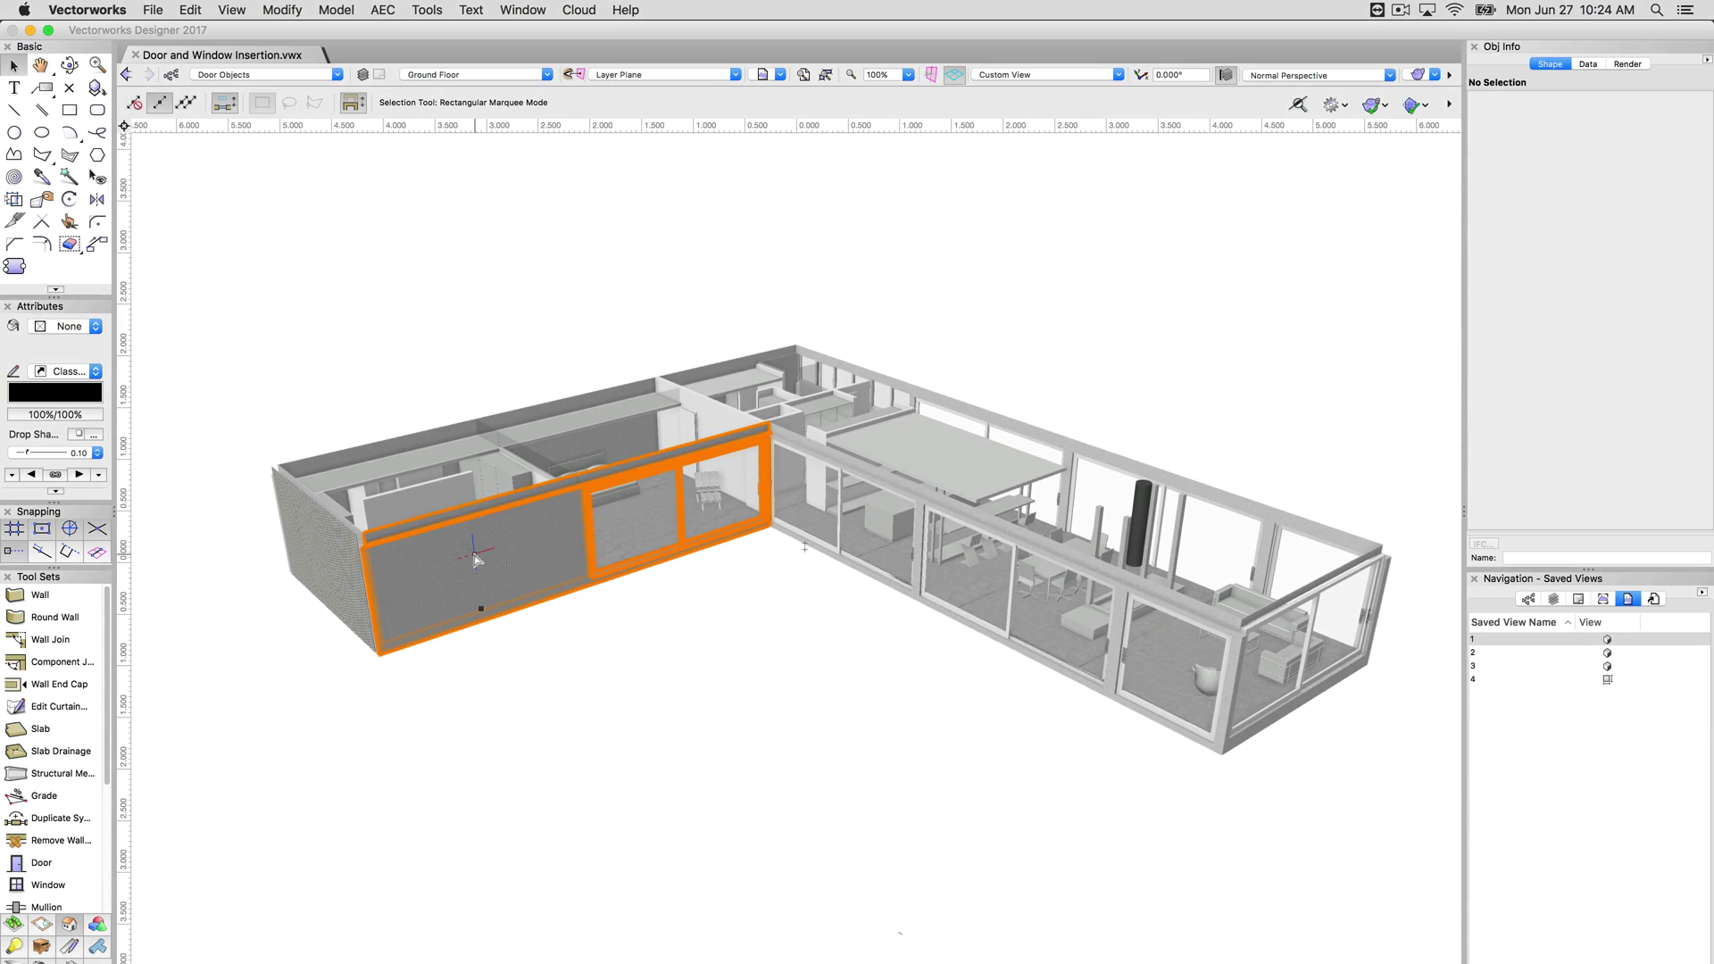
Step: Inspect the front wall and its sliding door, then delete the stray door outside the building
left_click(500, 572)
left_click(693, 564)
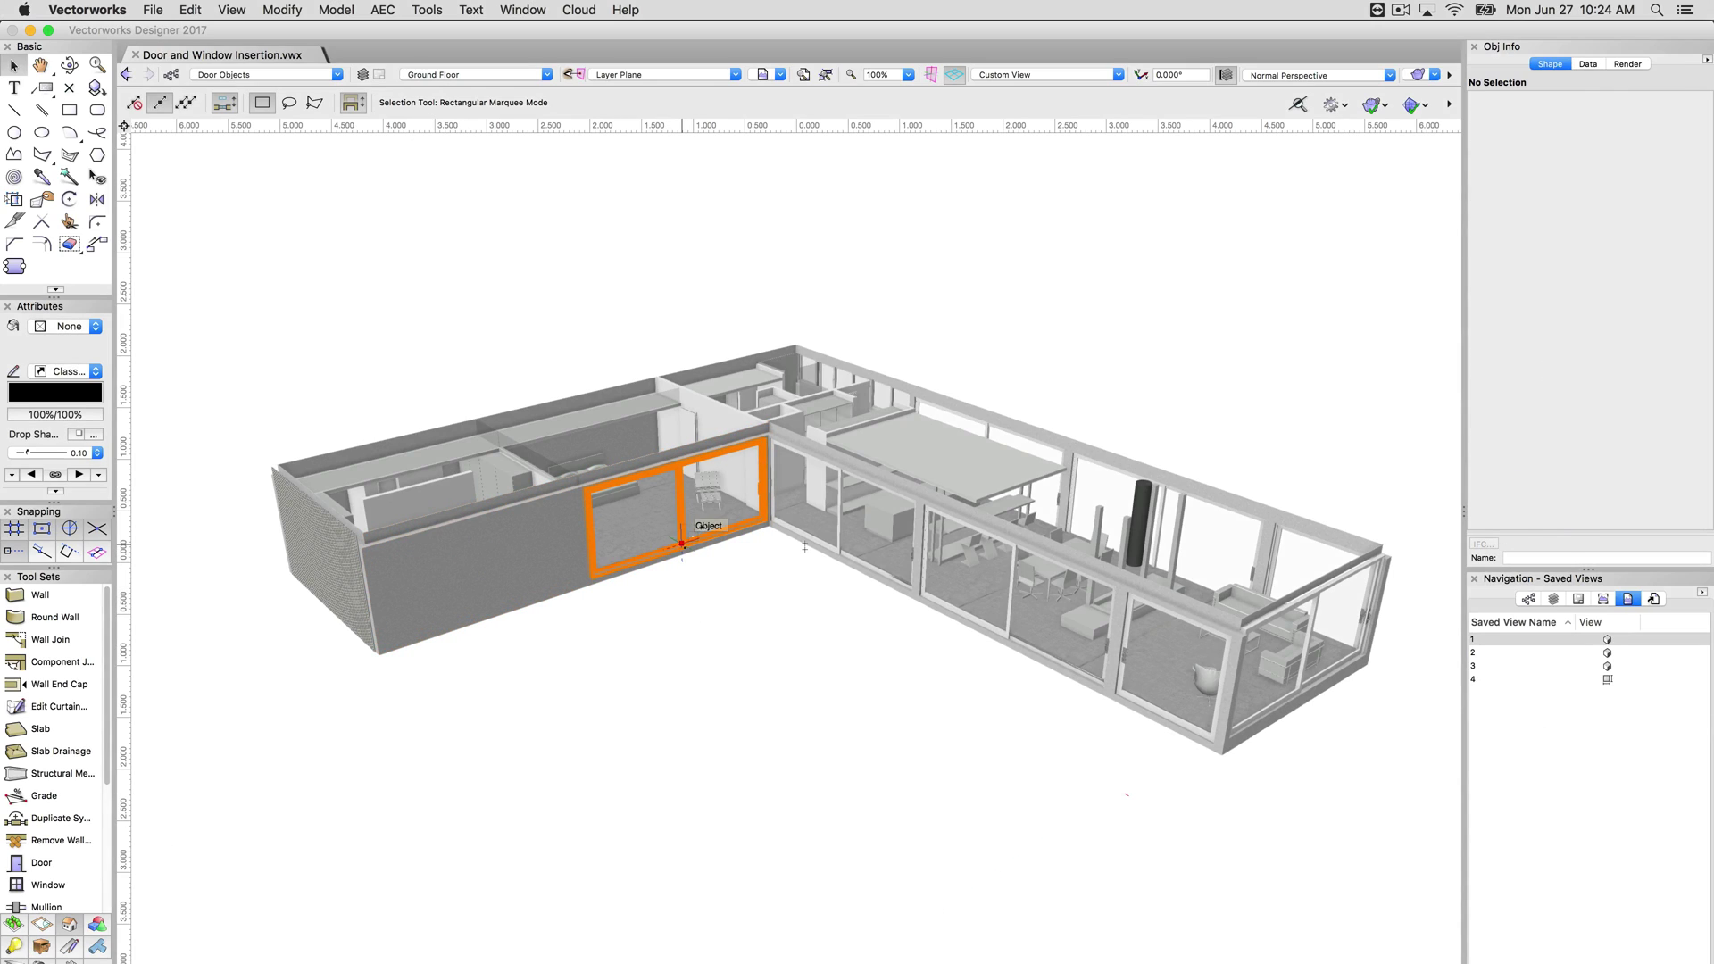
left_click(697, 531)
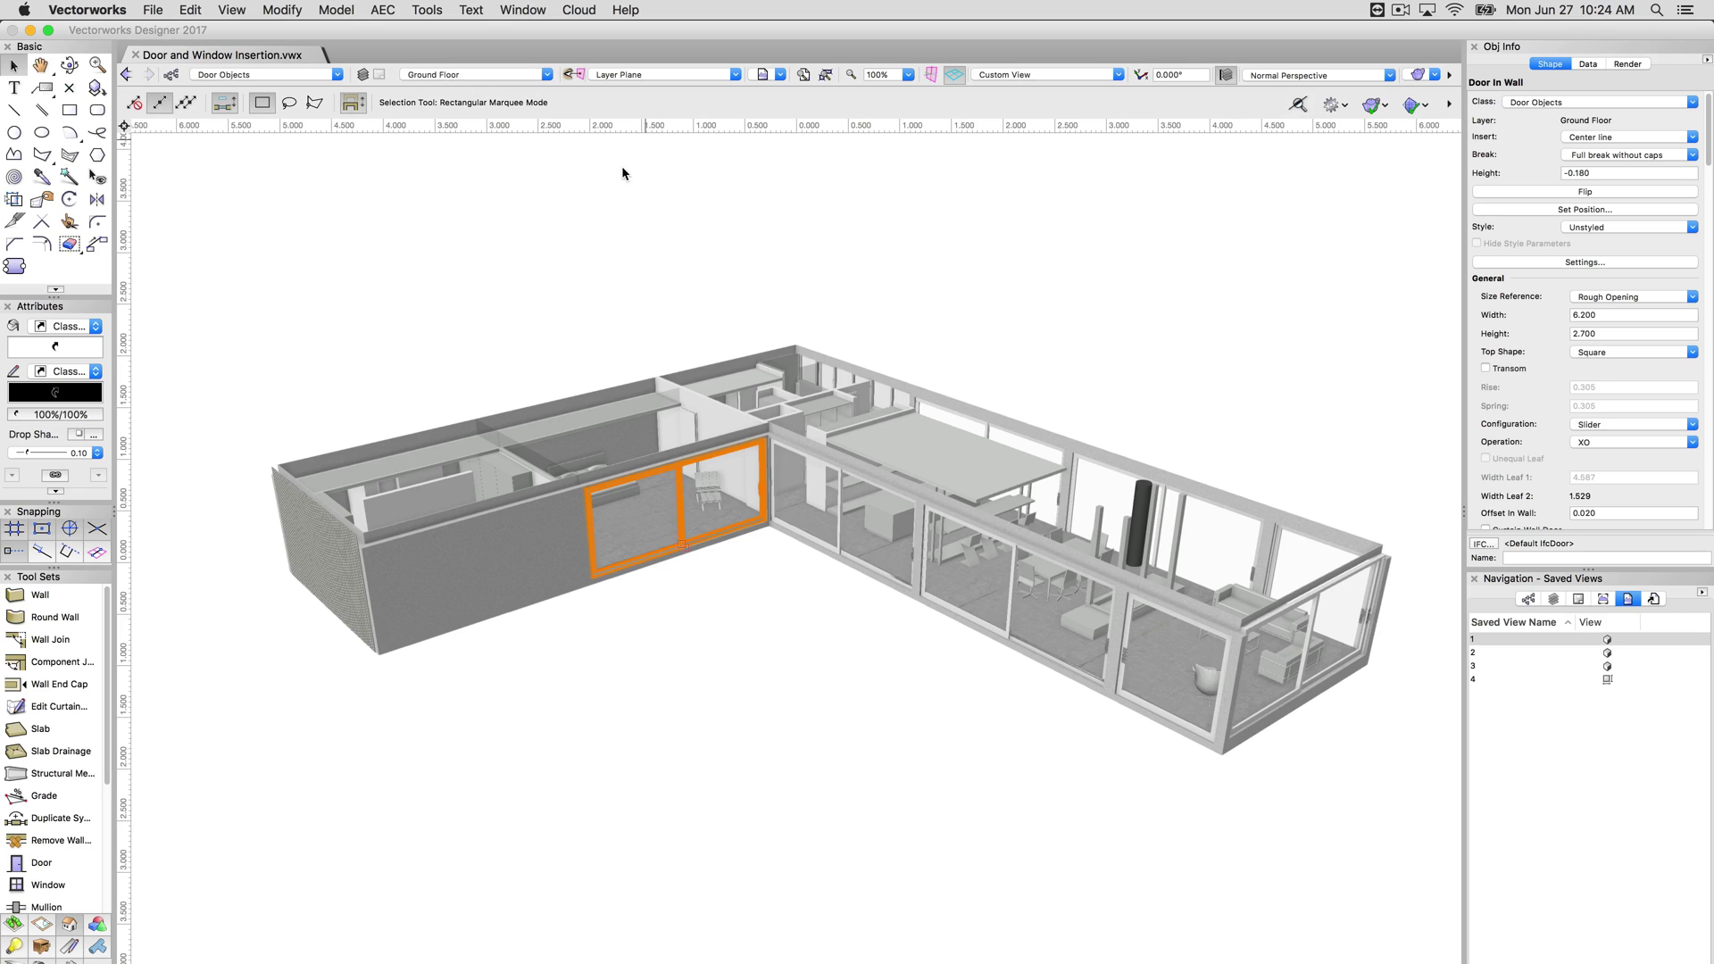
left_click(40, 862)
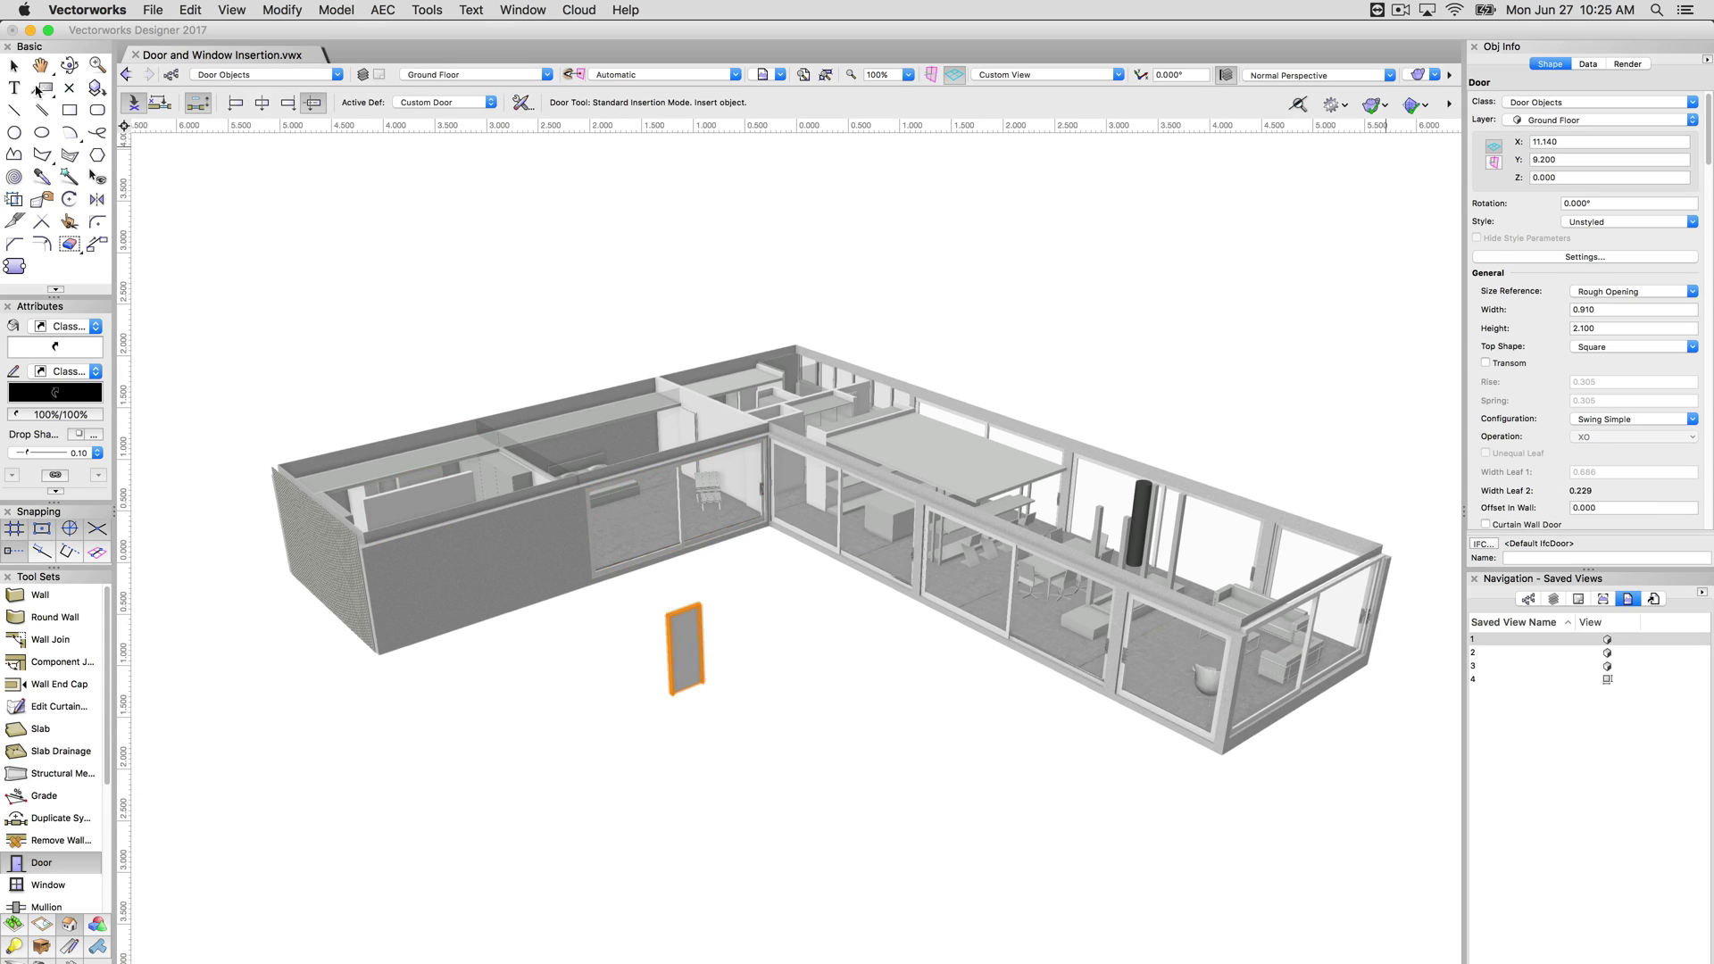
left_click(14, 65)
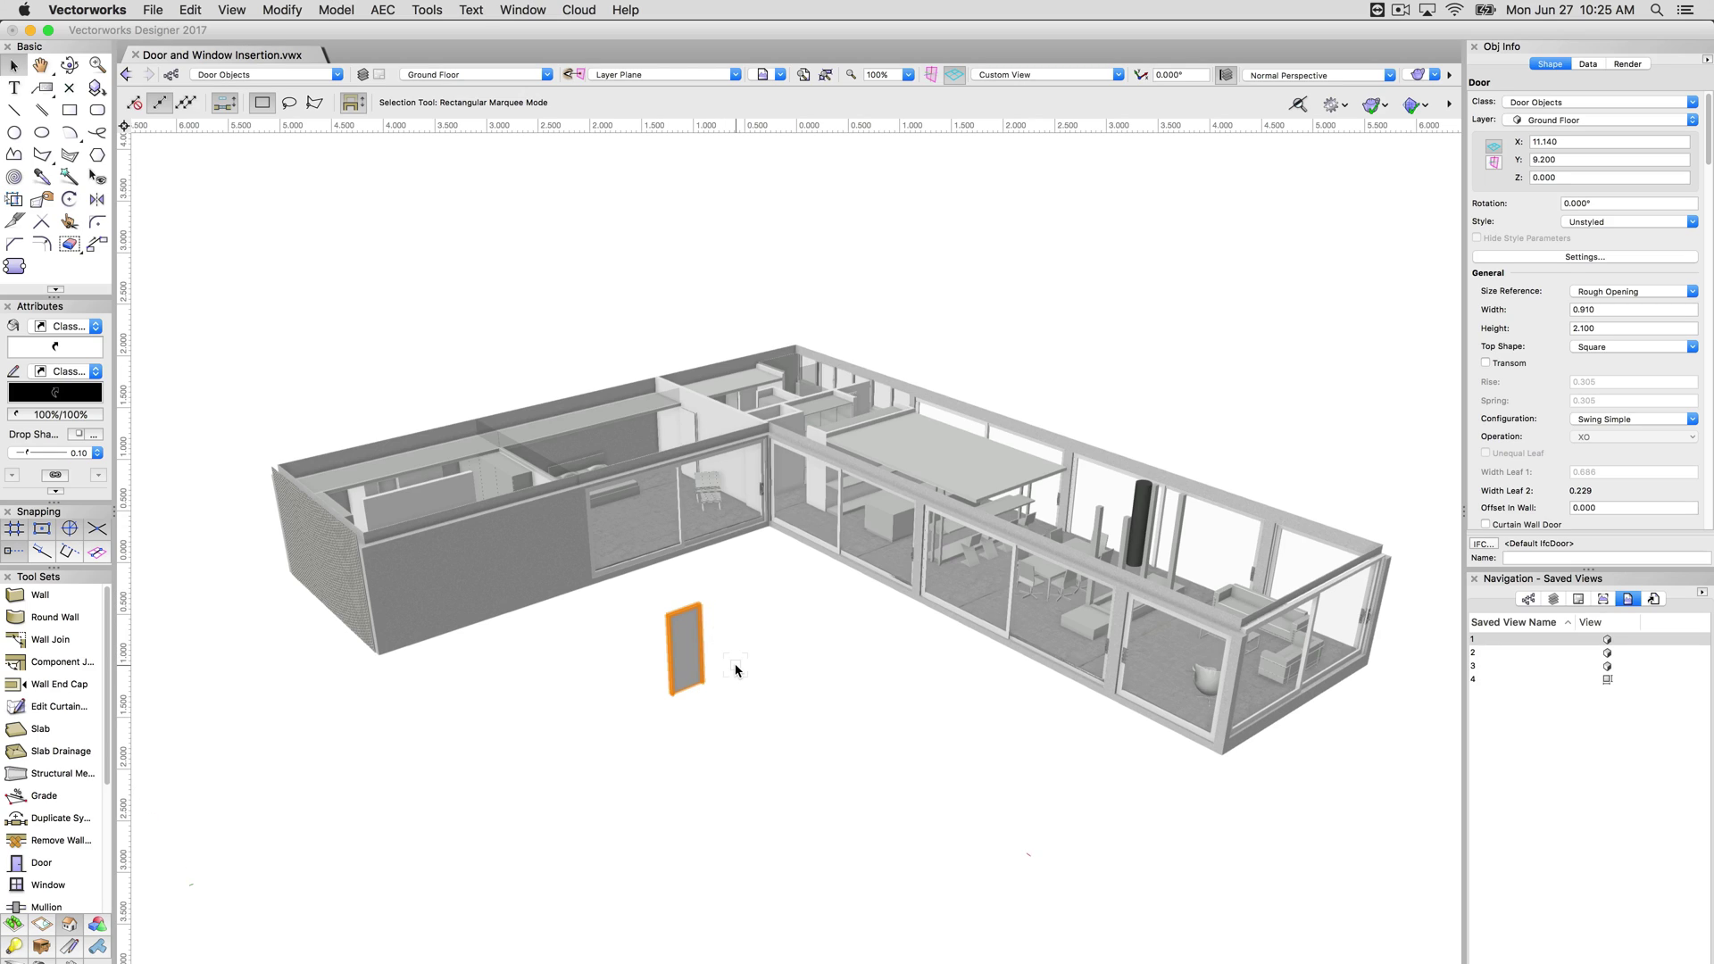
key("Delete")
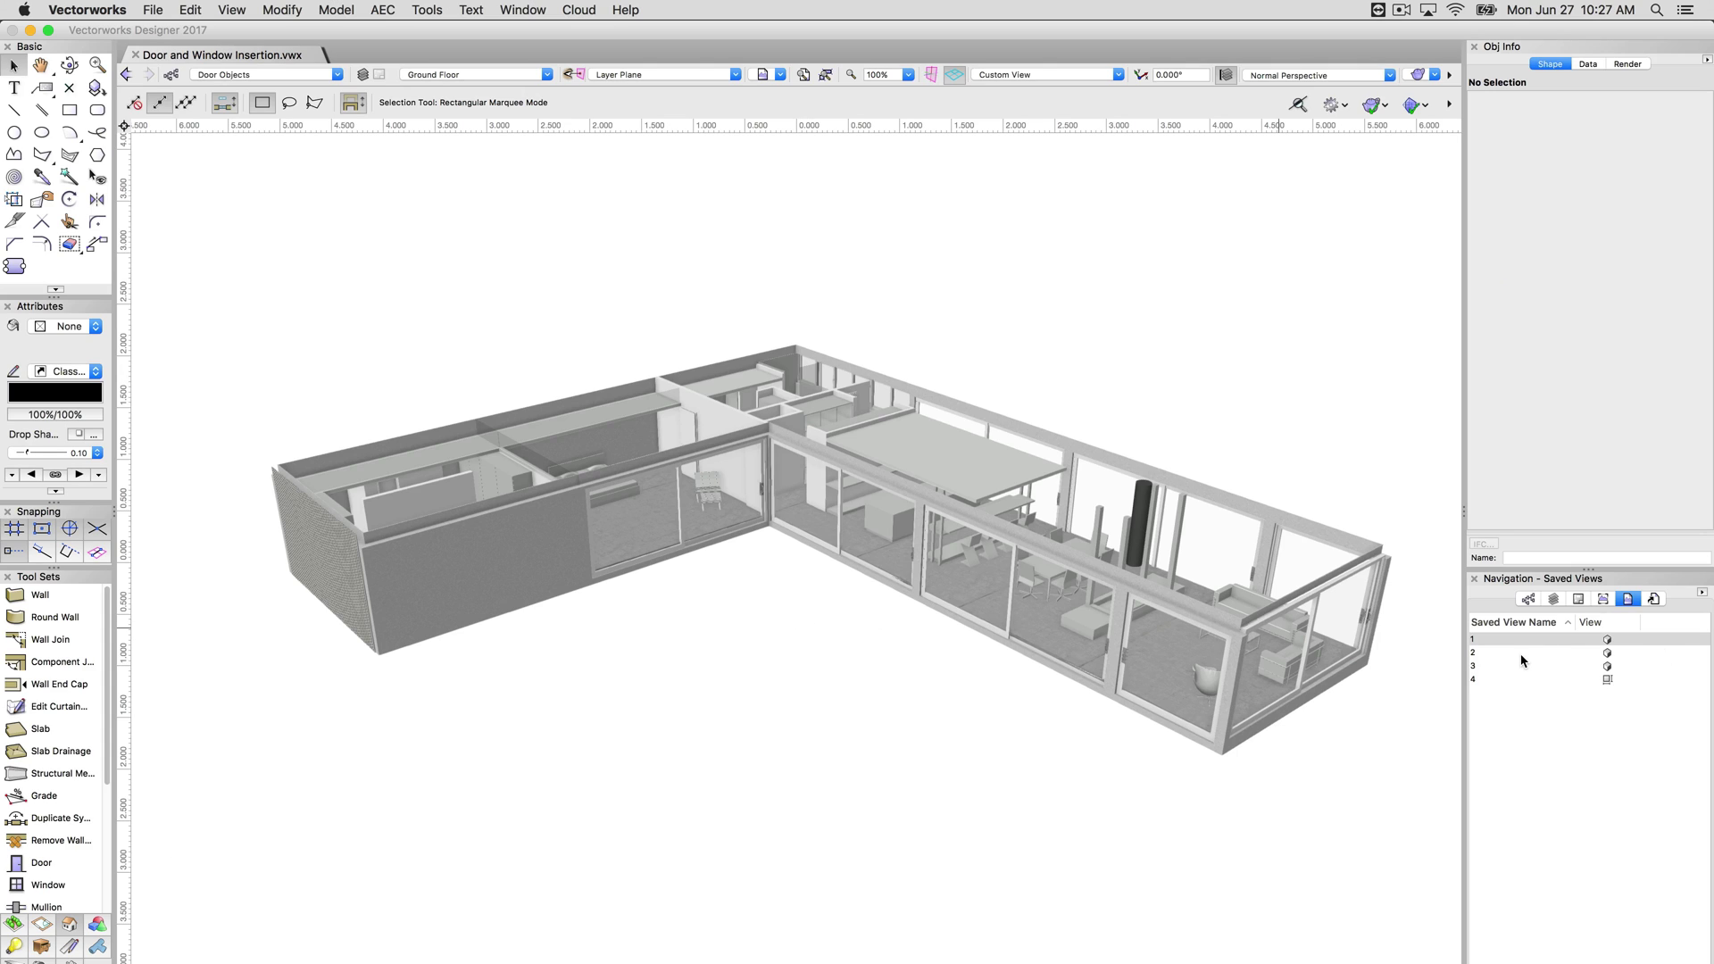
Step: Restore the saved close-up view of the wall, test-insert a door there, then undo it
double_click(1522, 654)
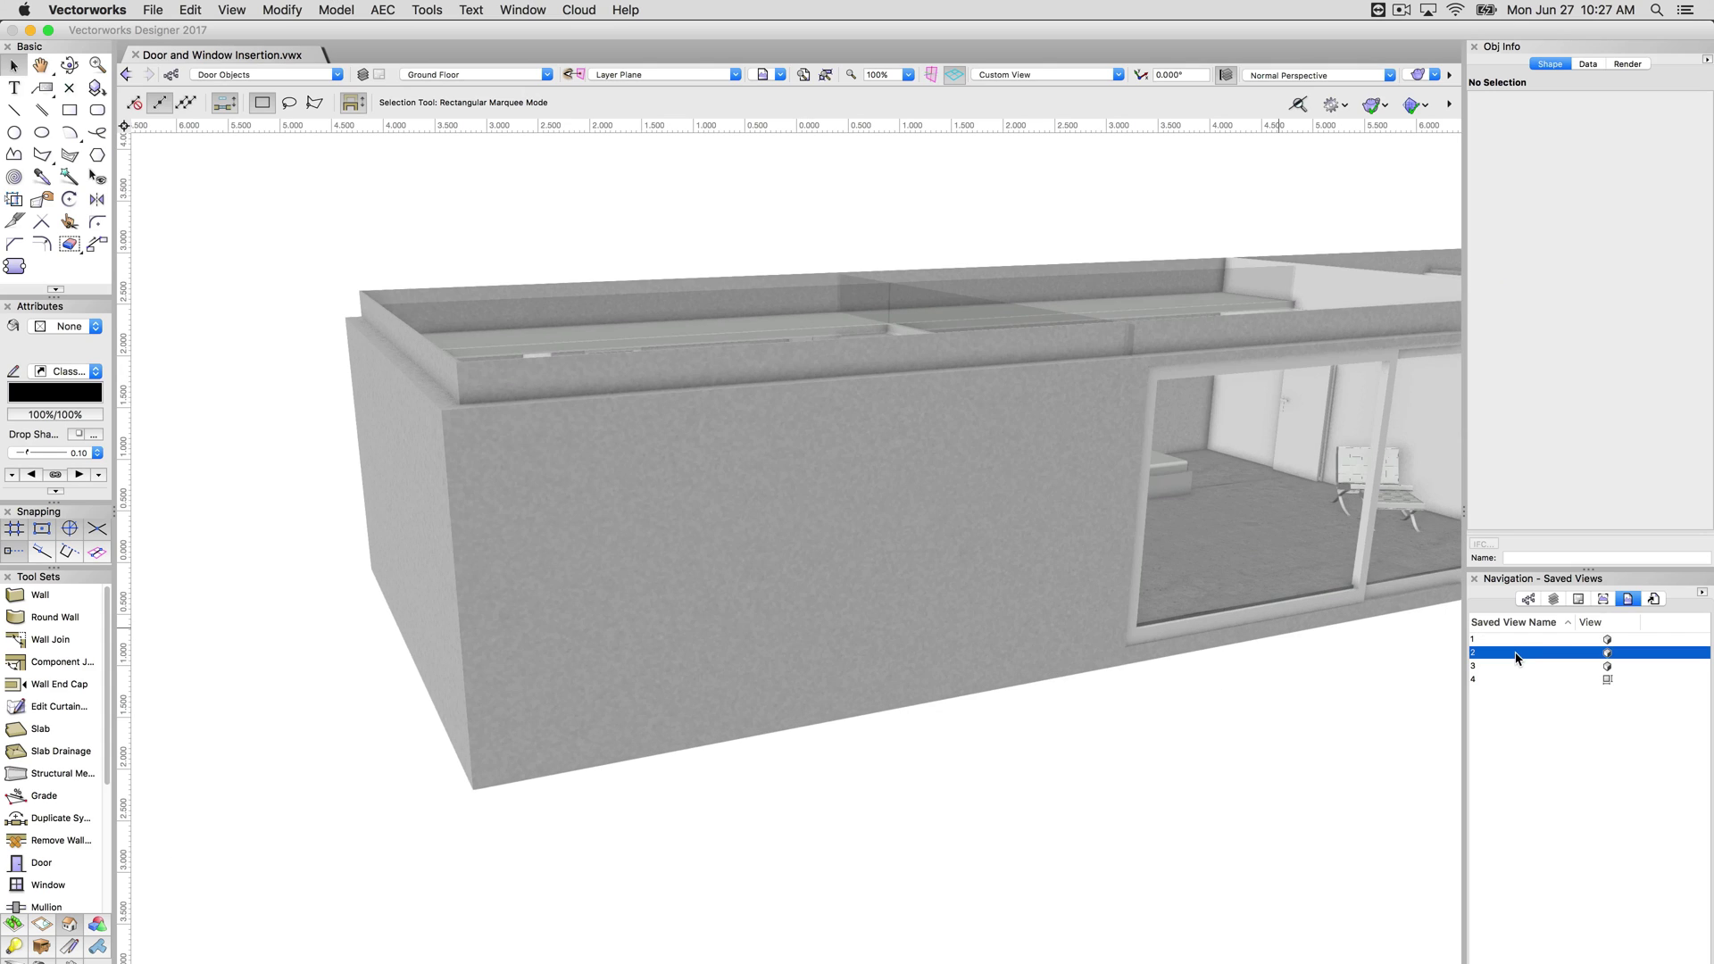
left_click(70, 857)
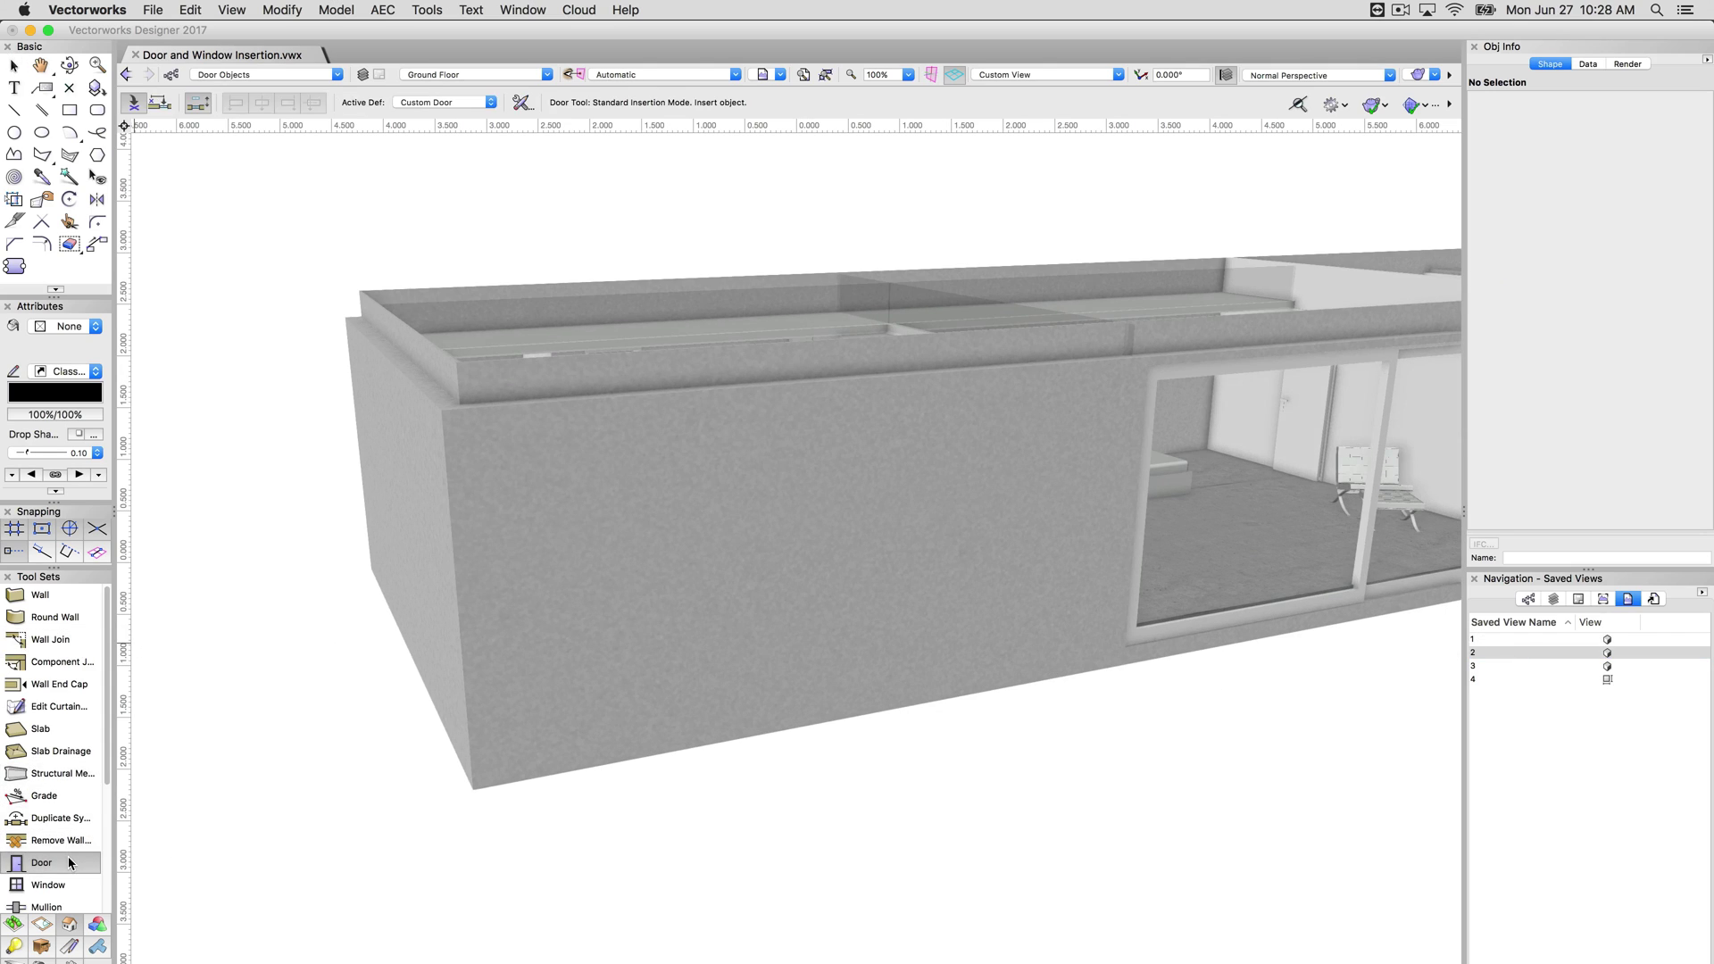
left_click(844, 719)
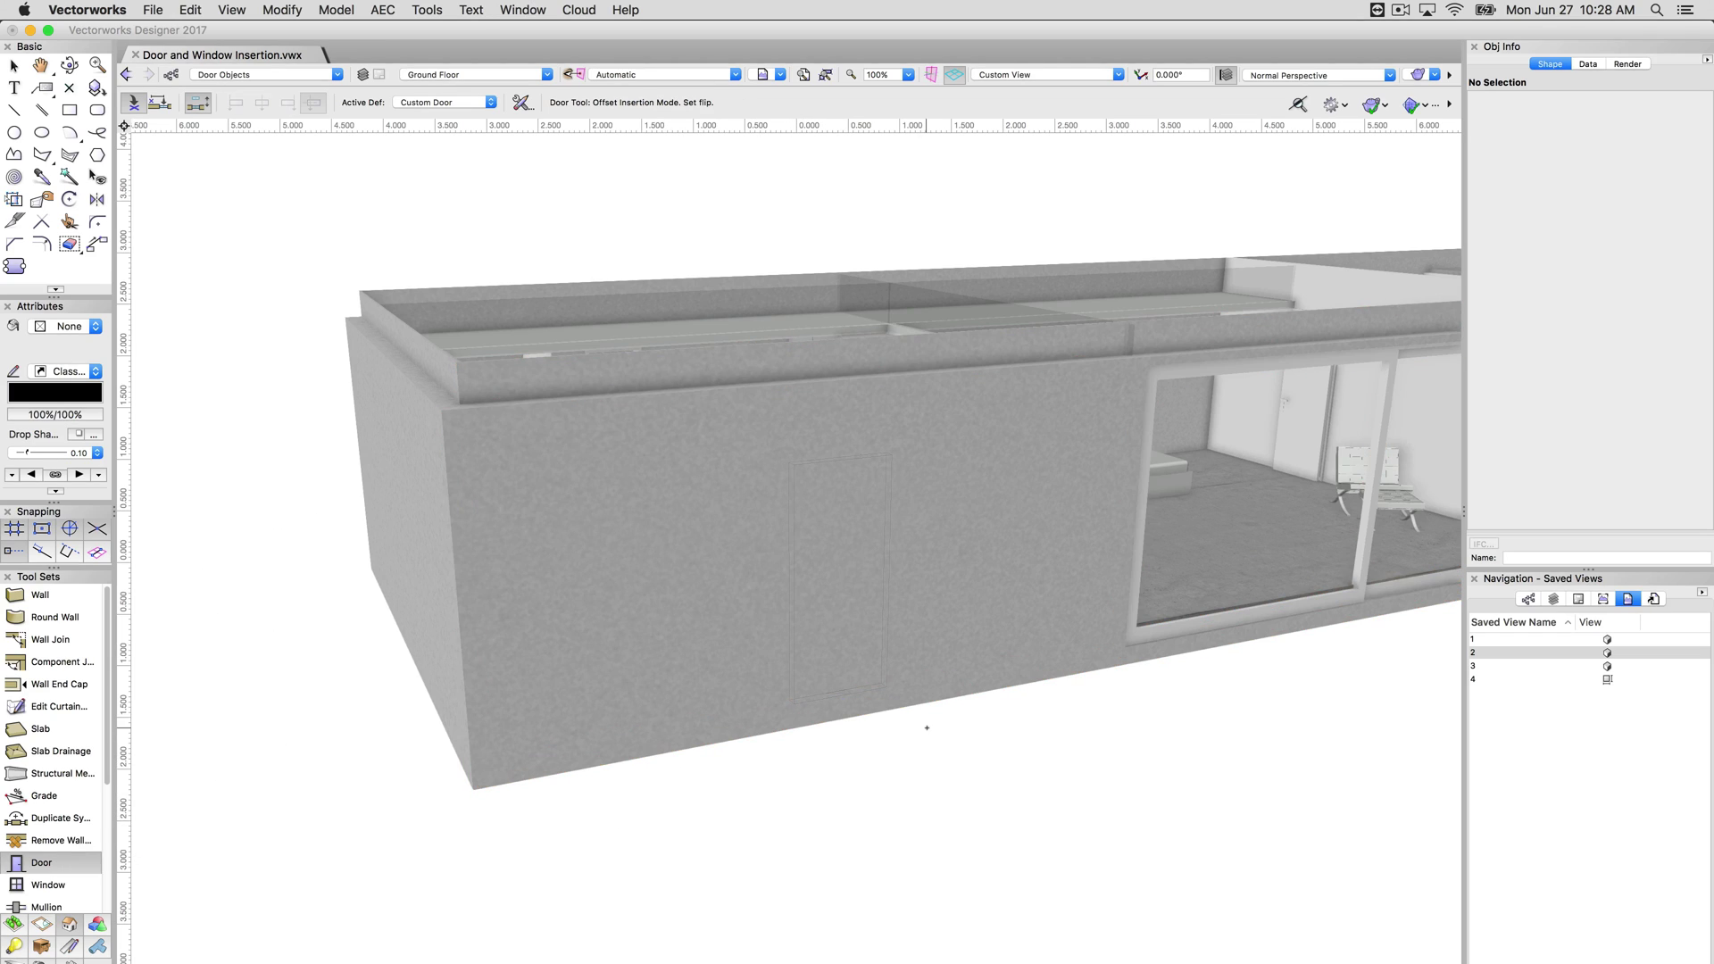
left_click(965, 938)
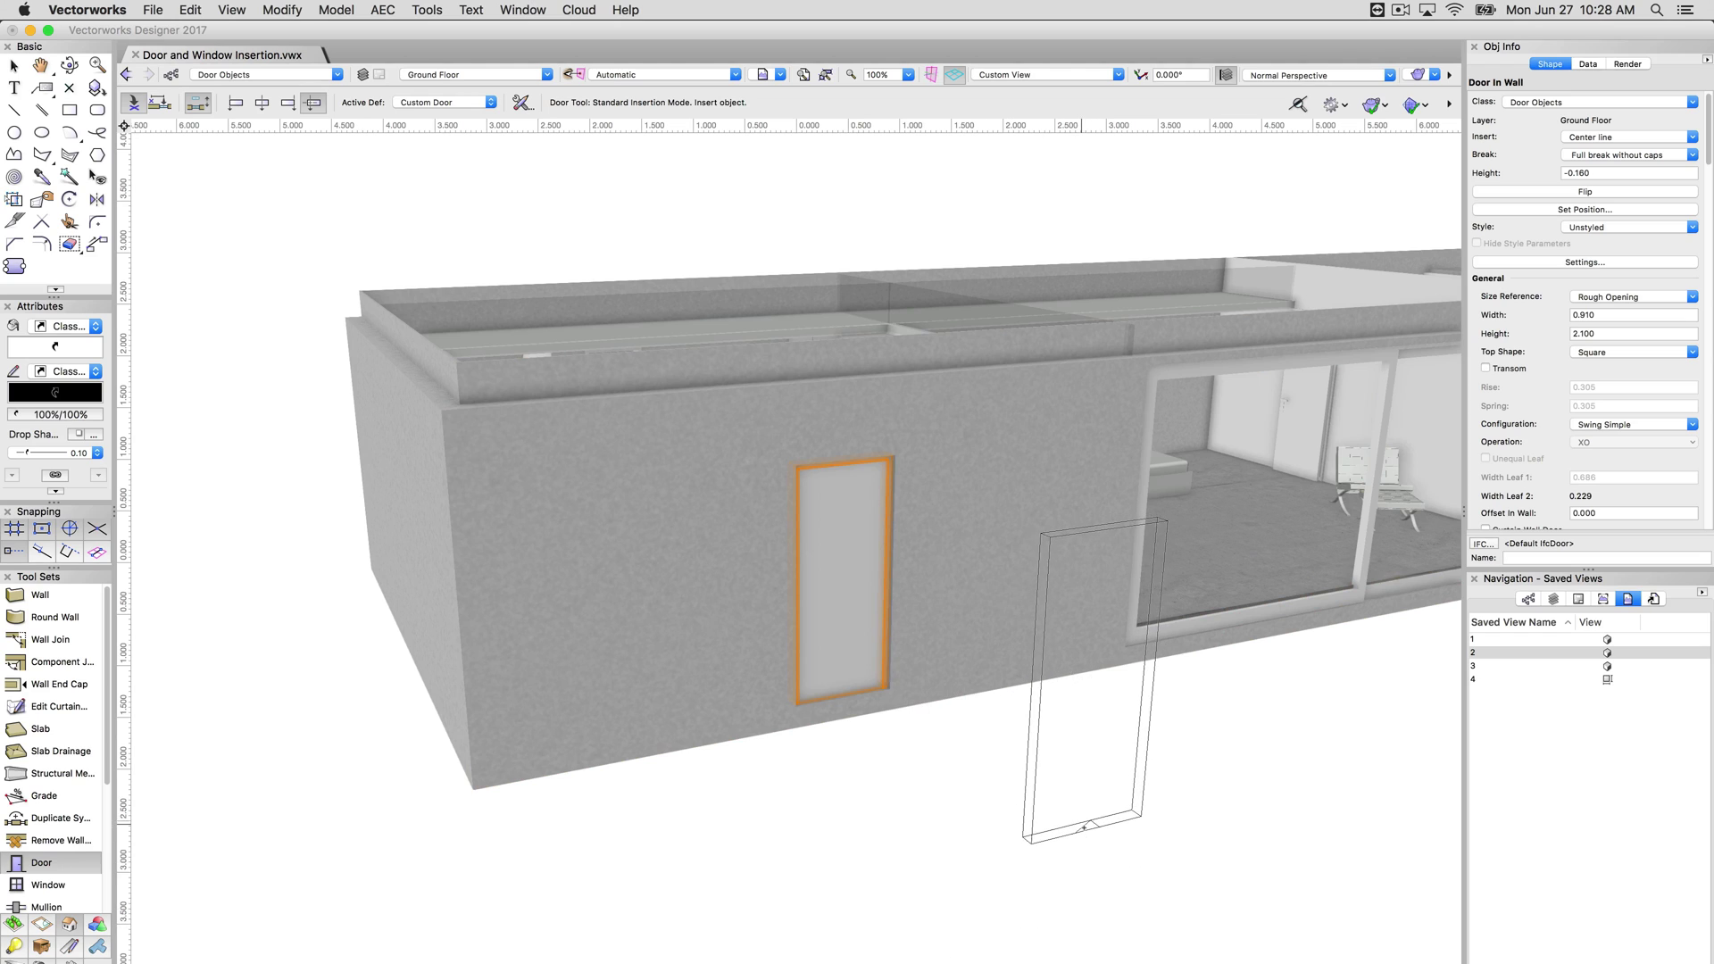
key("super+z")
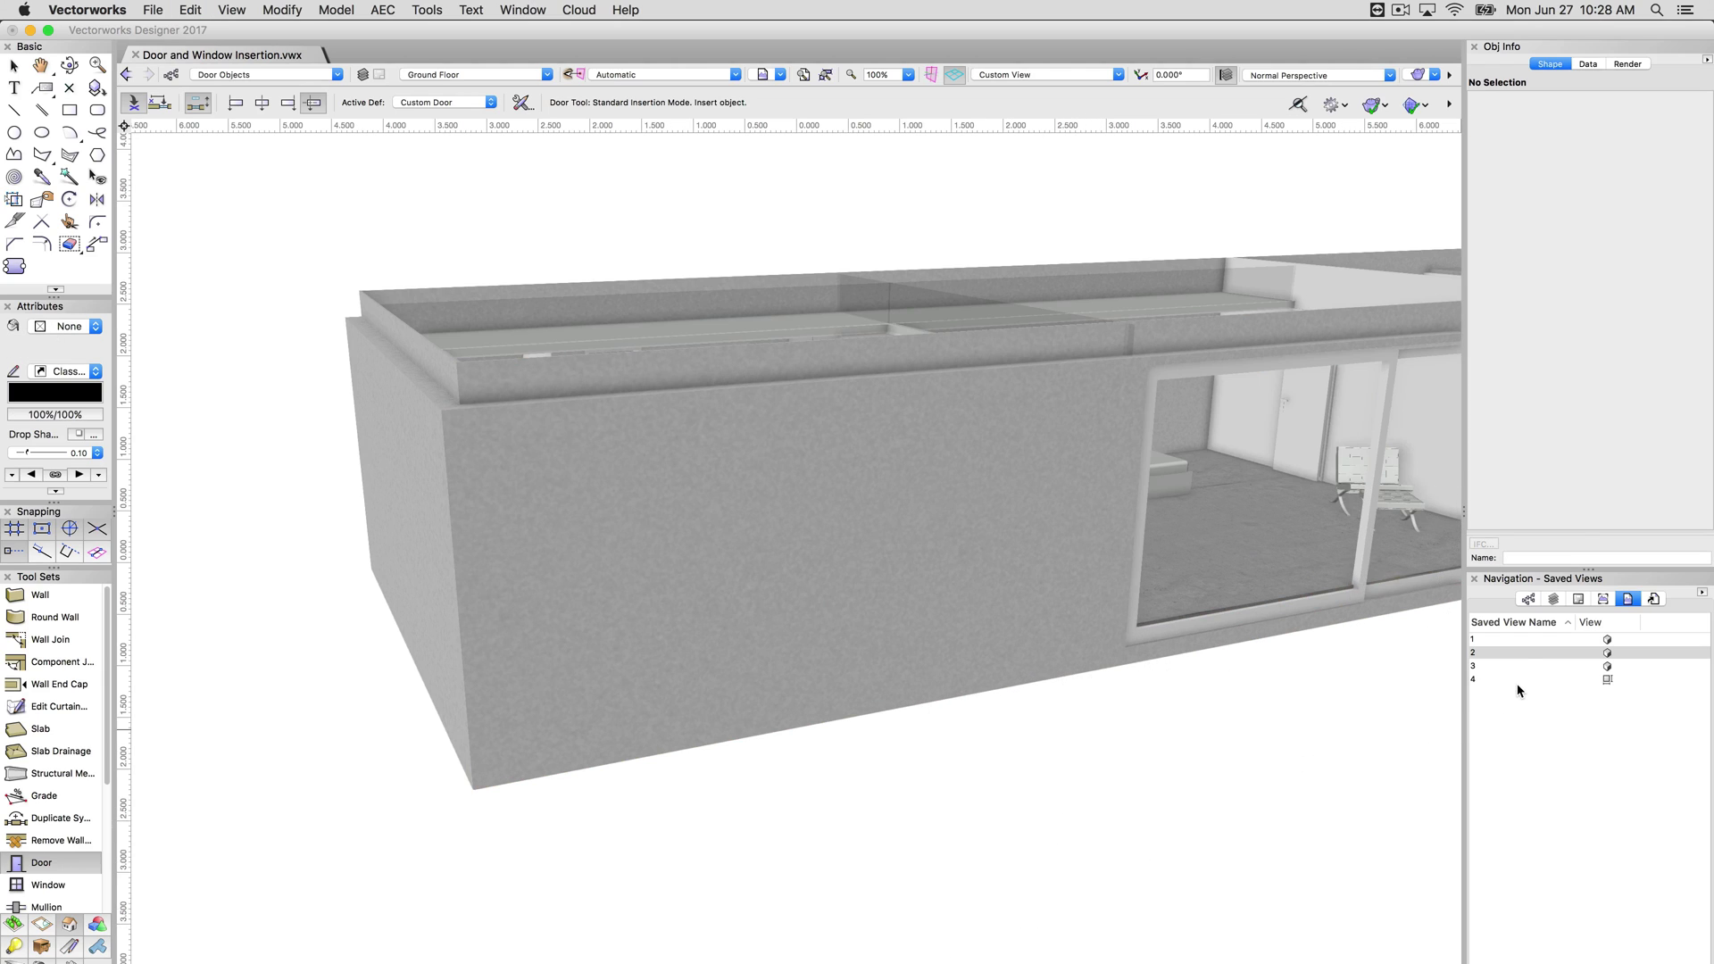
Step: Switch through saved view 3 to the saved top plan view of the ground floor
left_click(1513, 656)
left_click(1509, 665)
left_click(1499, 680)
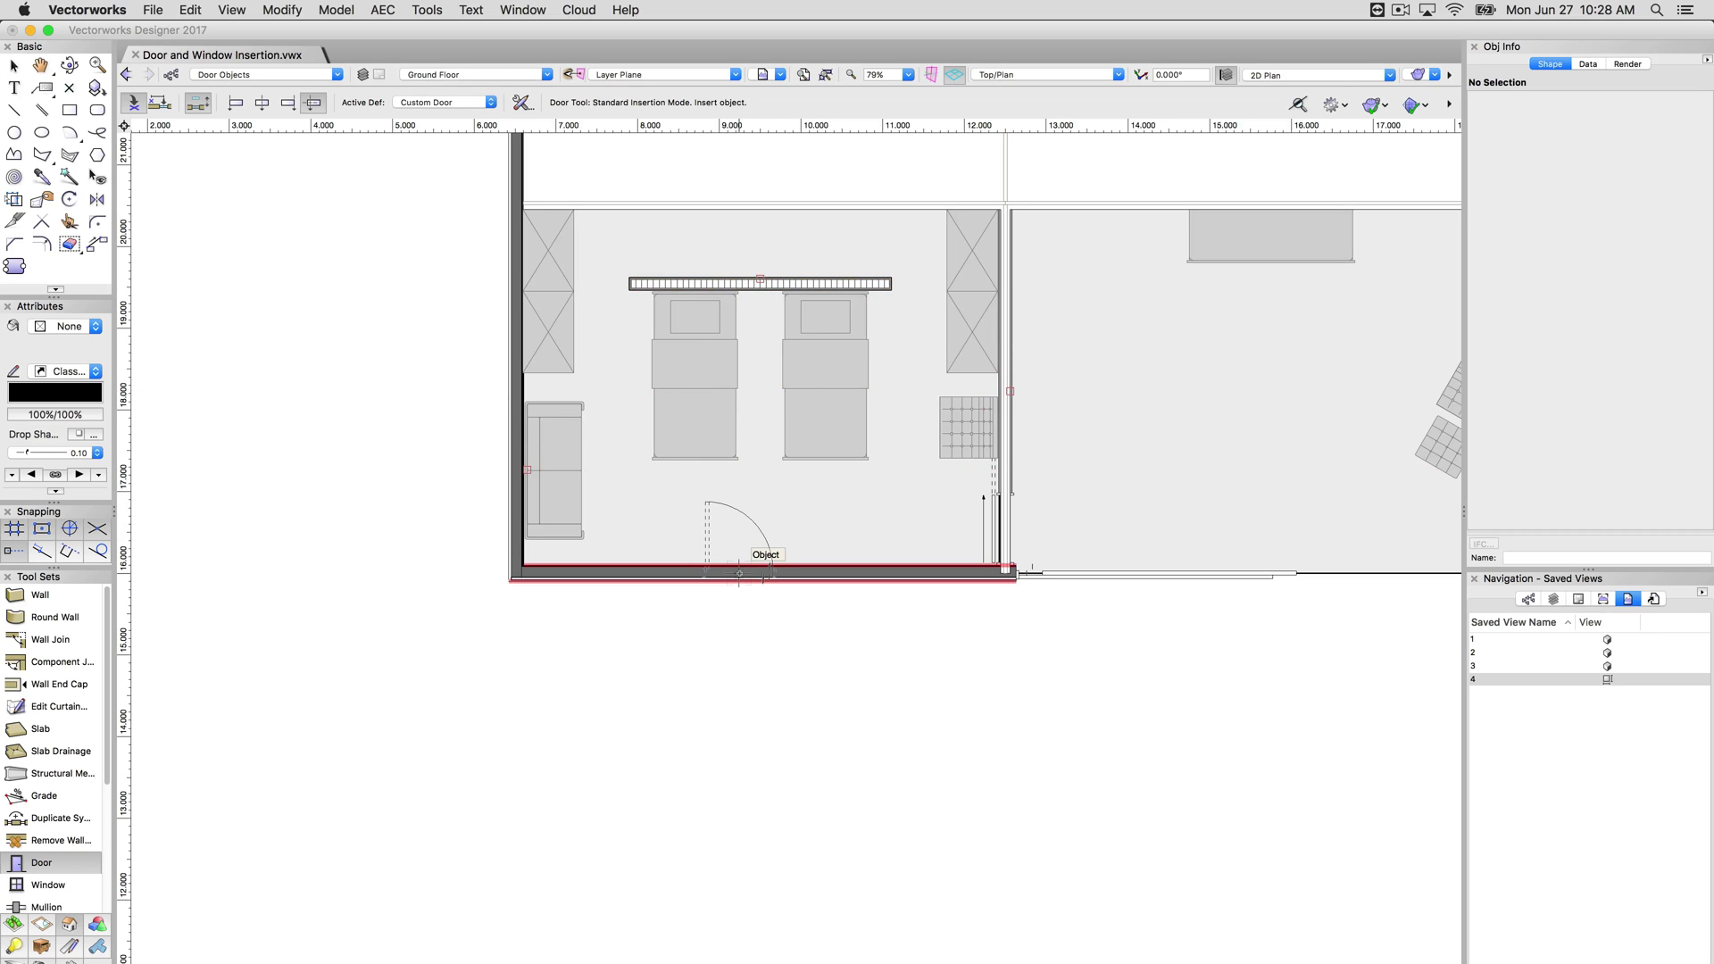
left_click(739, 574)
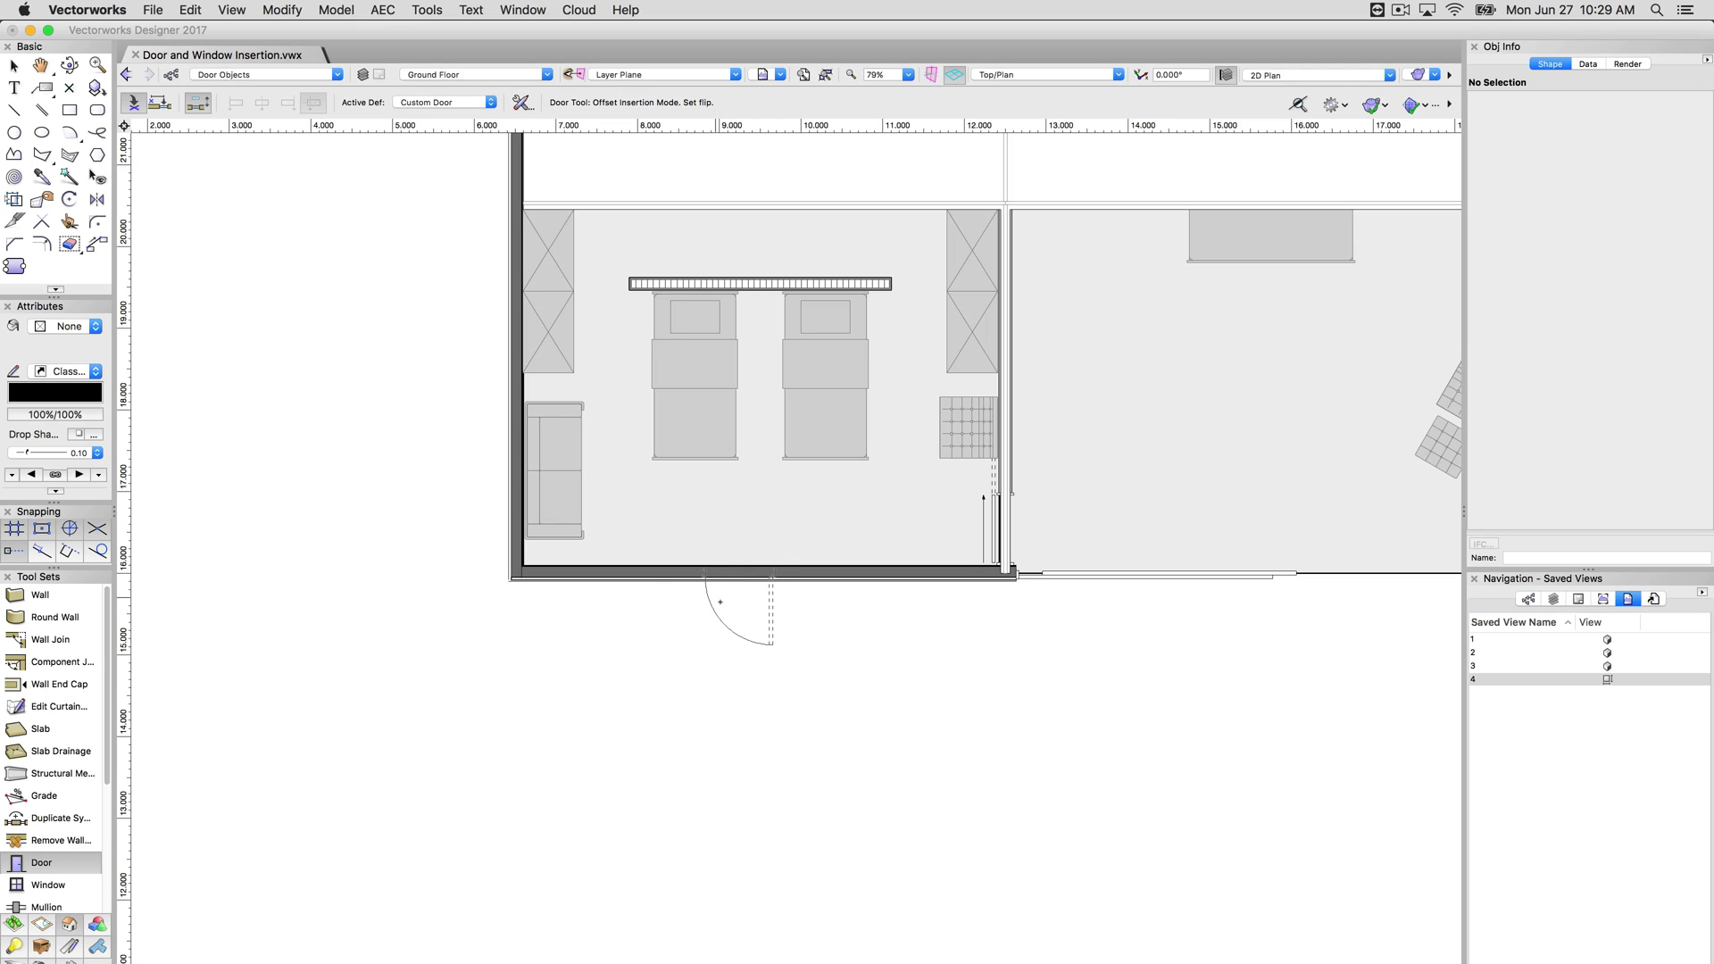
left_click(805, 613)
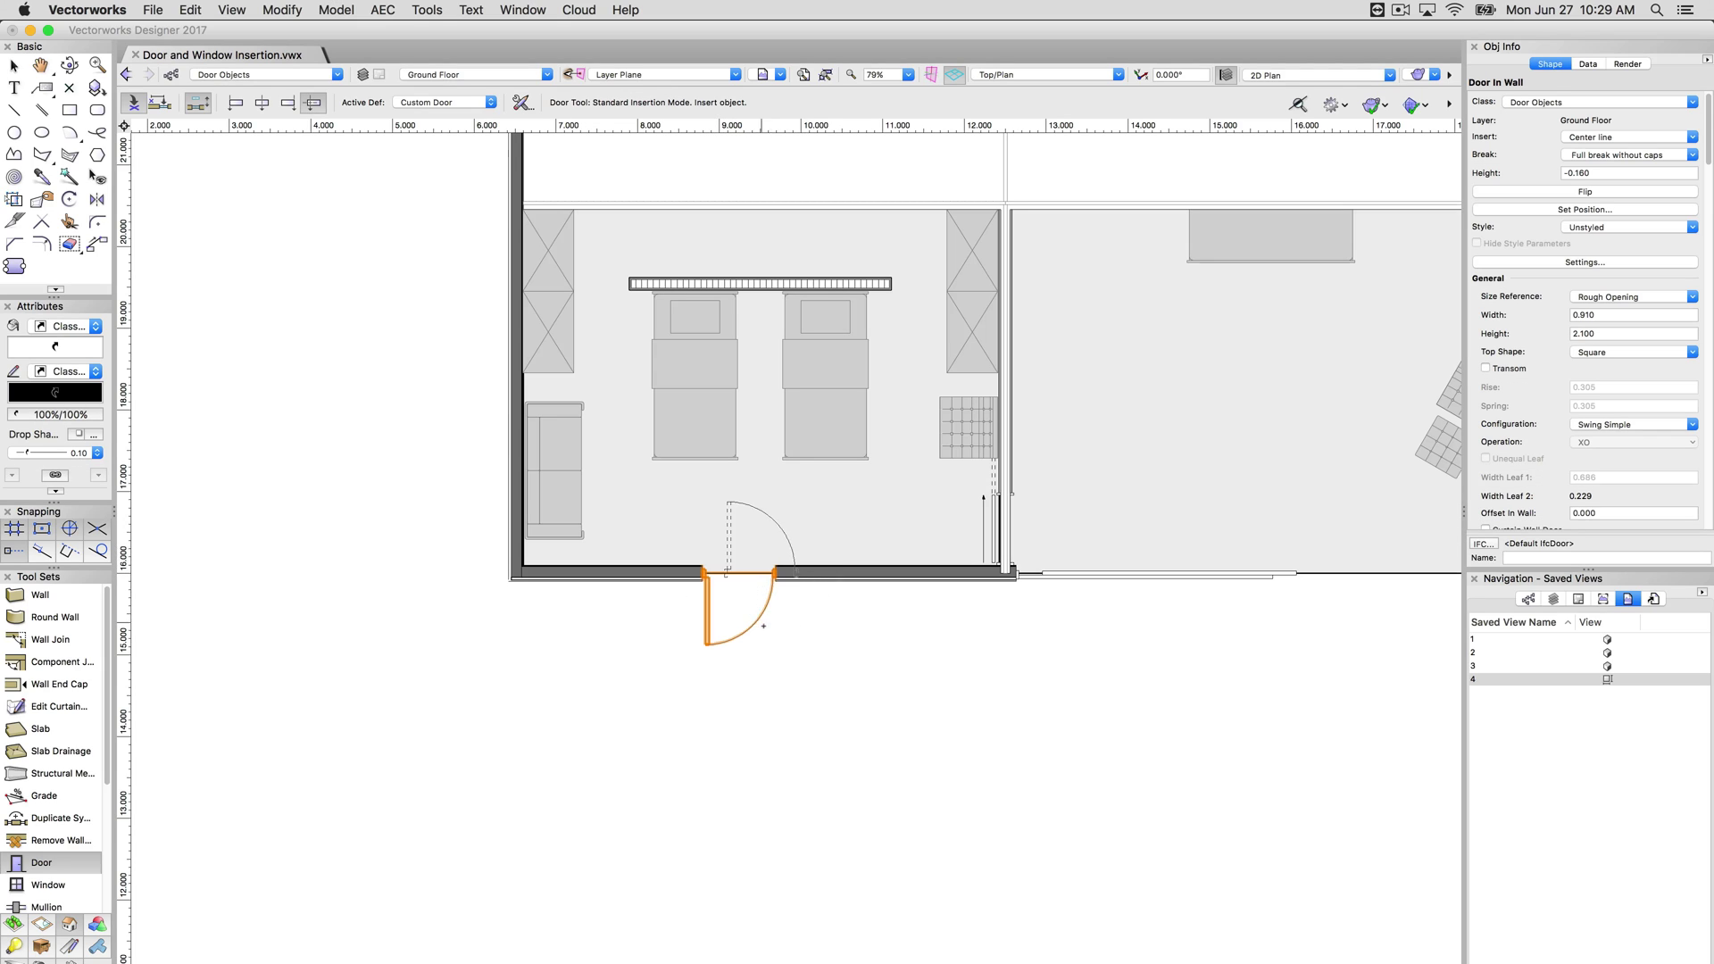
left_click(1581, 193)
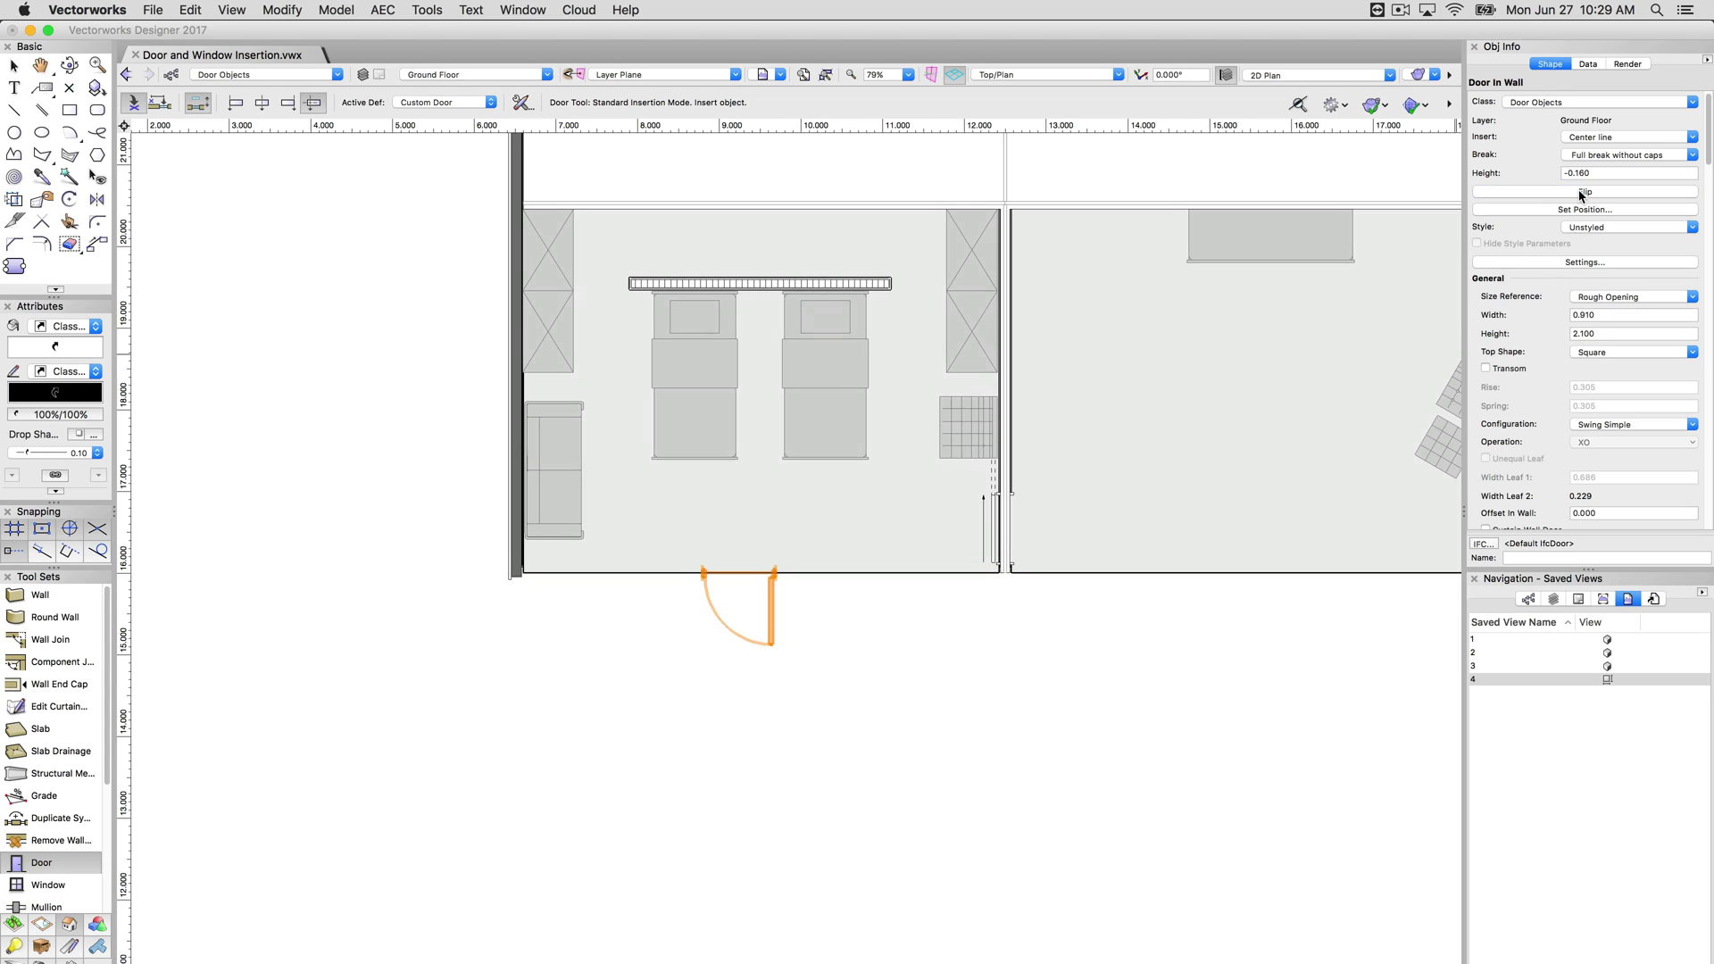
left_click(1580, 193)
left_click(1580, 193)
left_click(1581, 193)
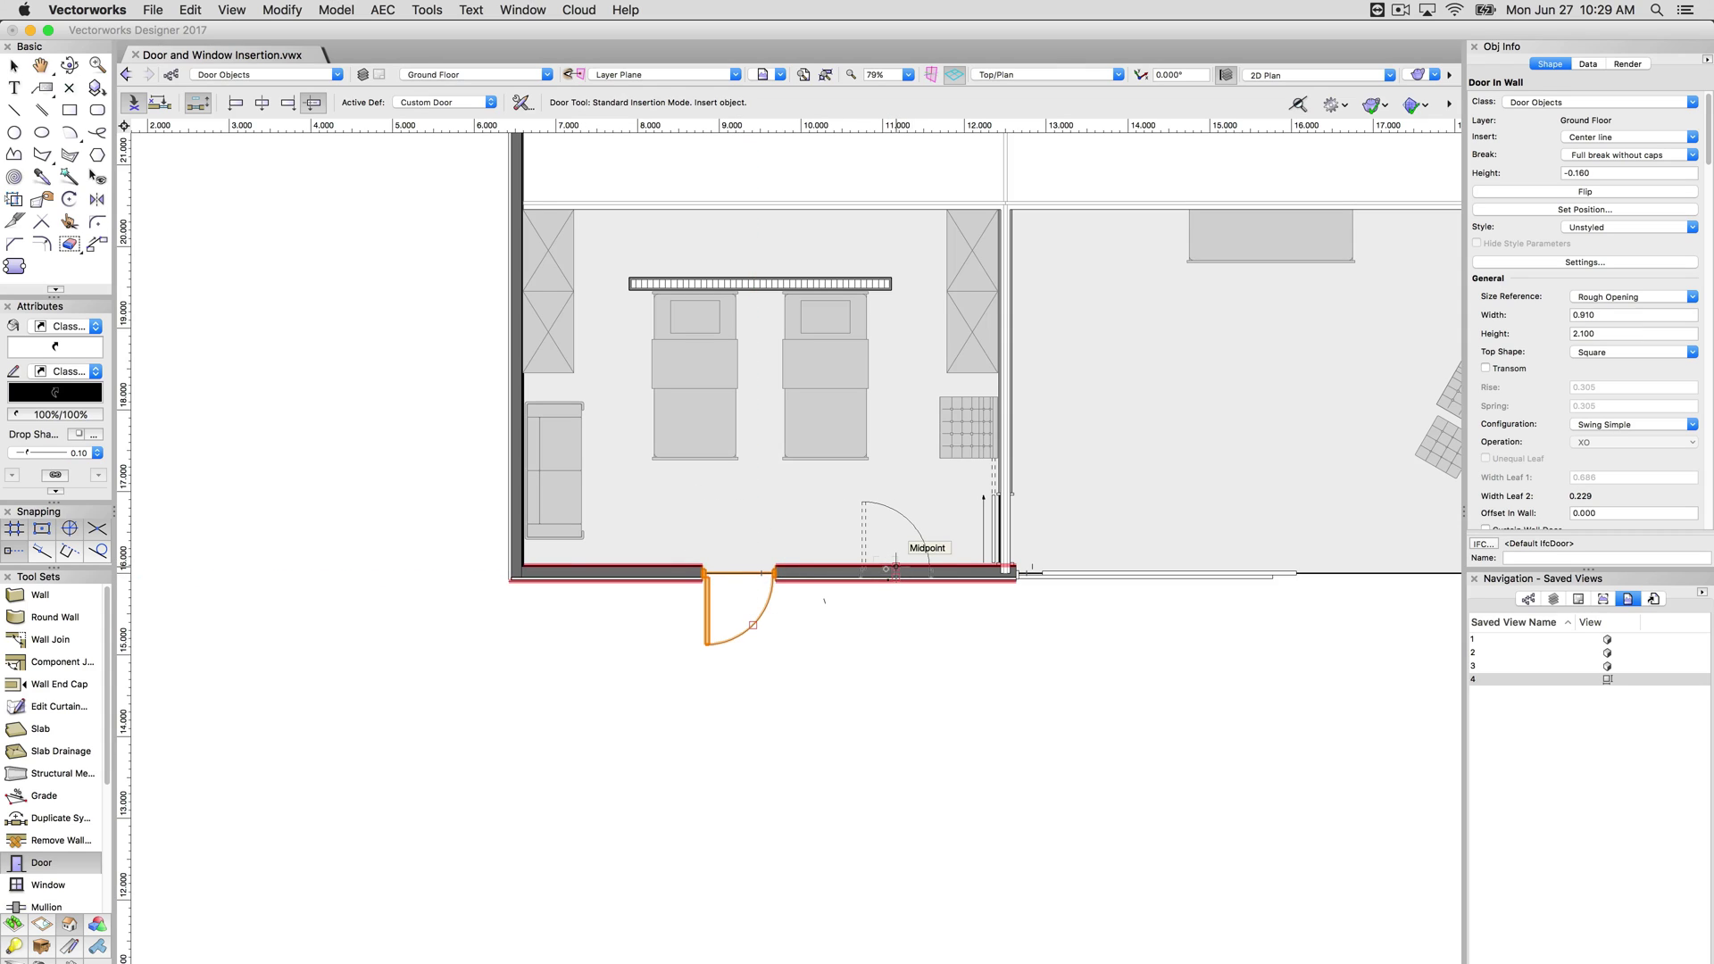
left_click(894, 568)
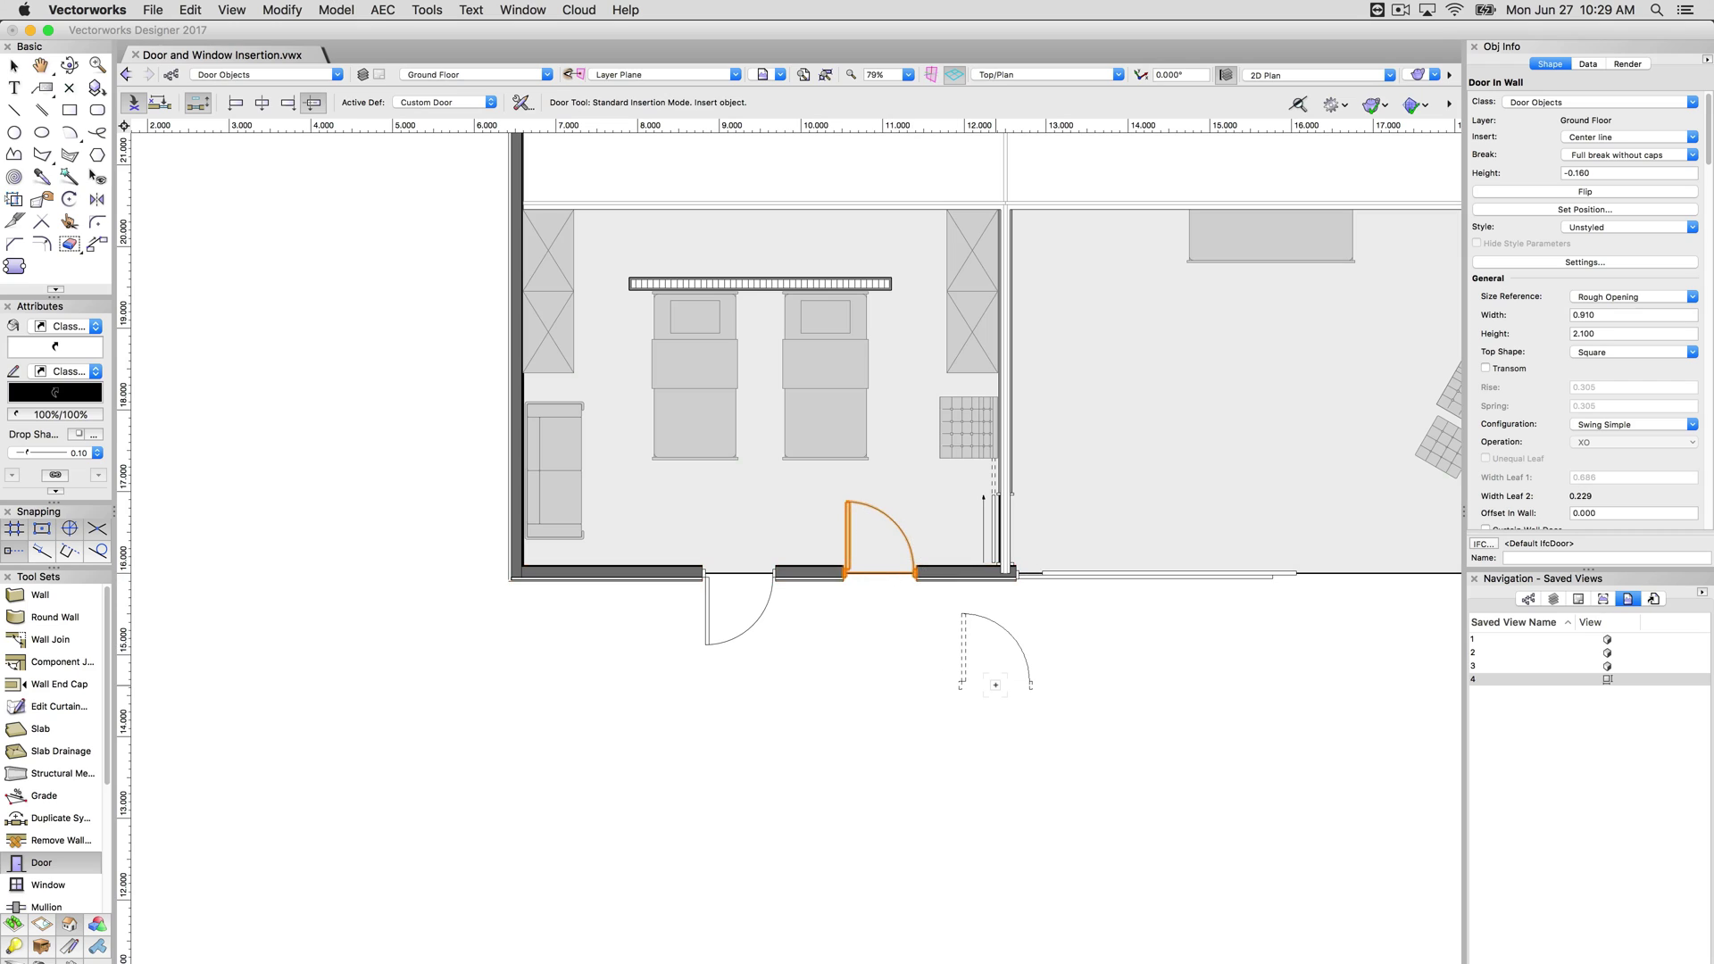
key("cmd+z")
key("cmd+z")
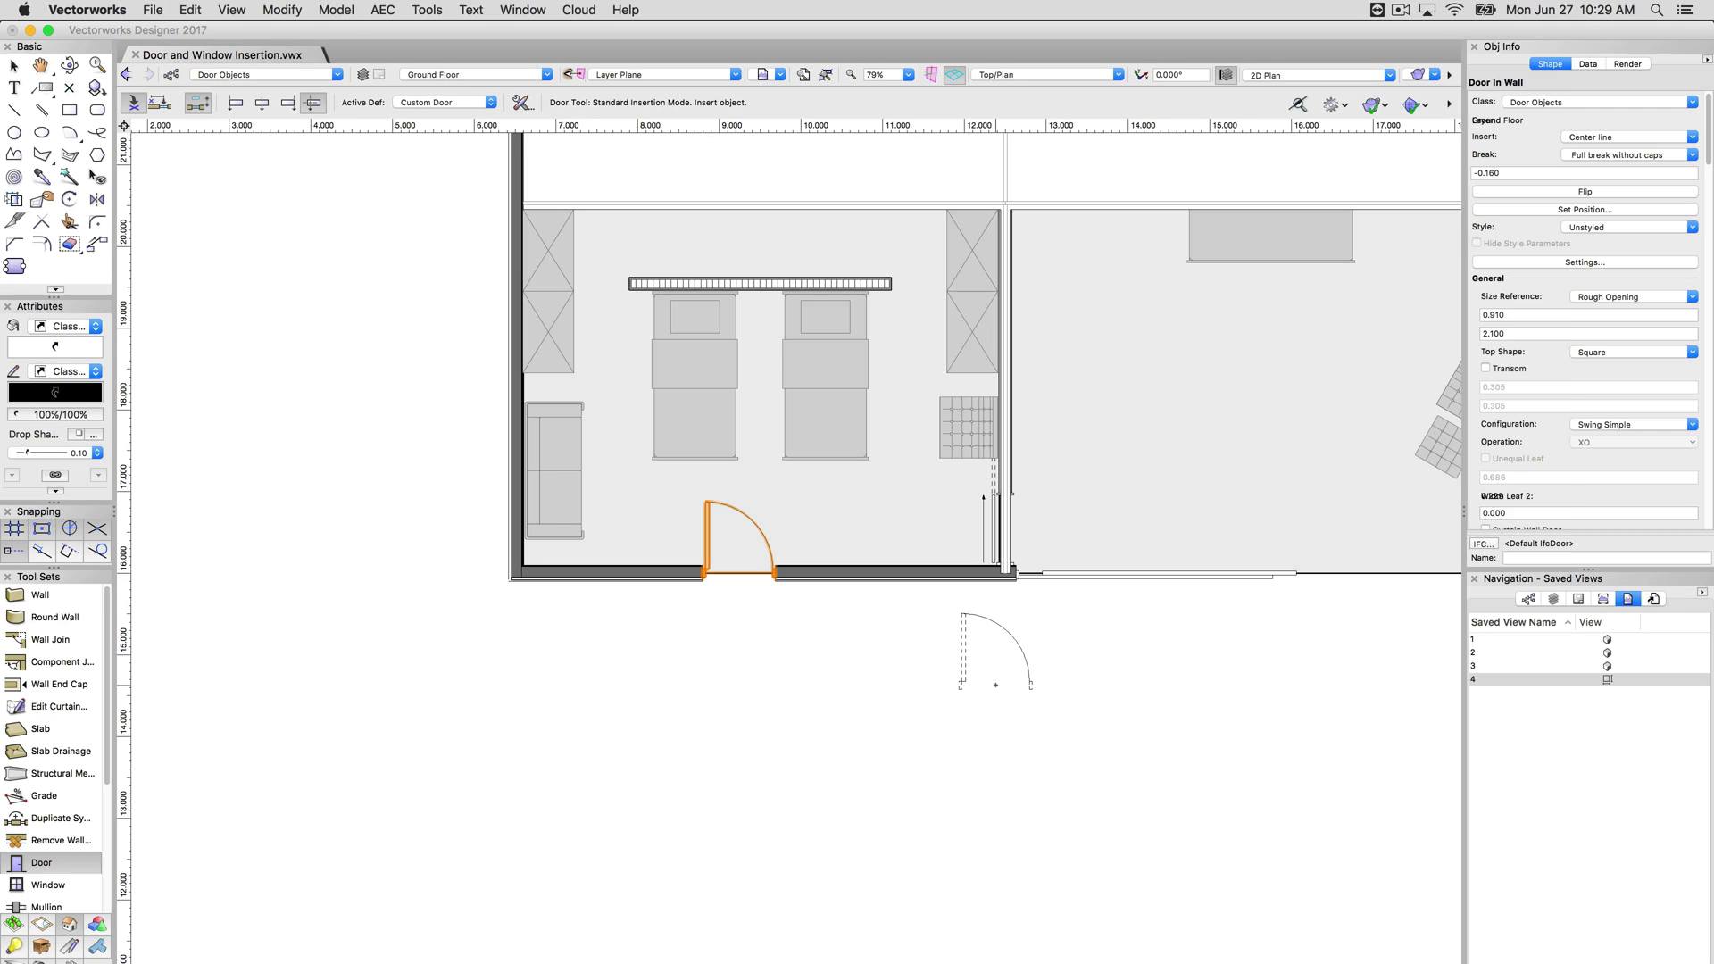
key("super+z")
key("super+z")
key("super+z")
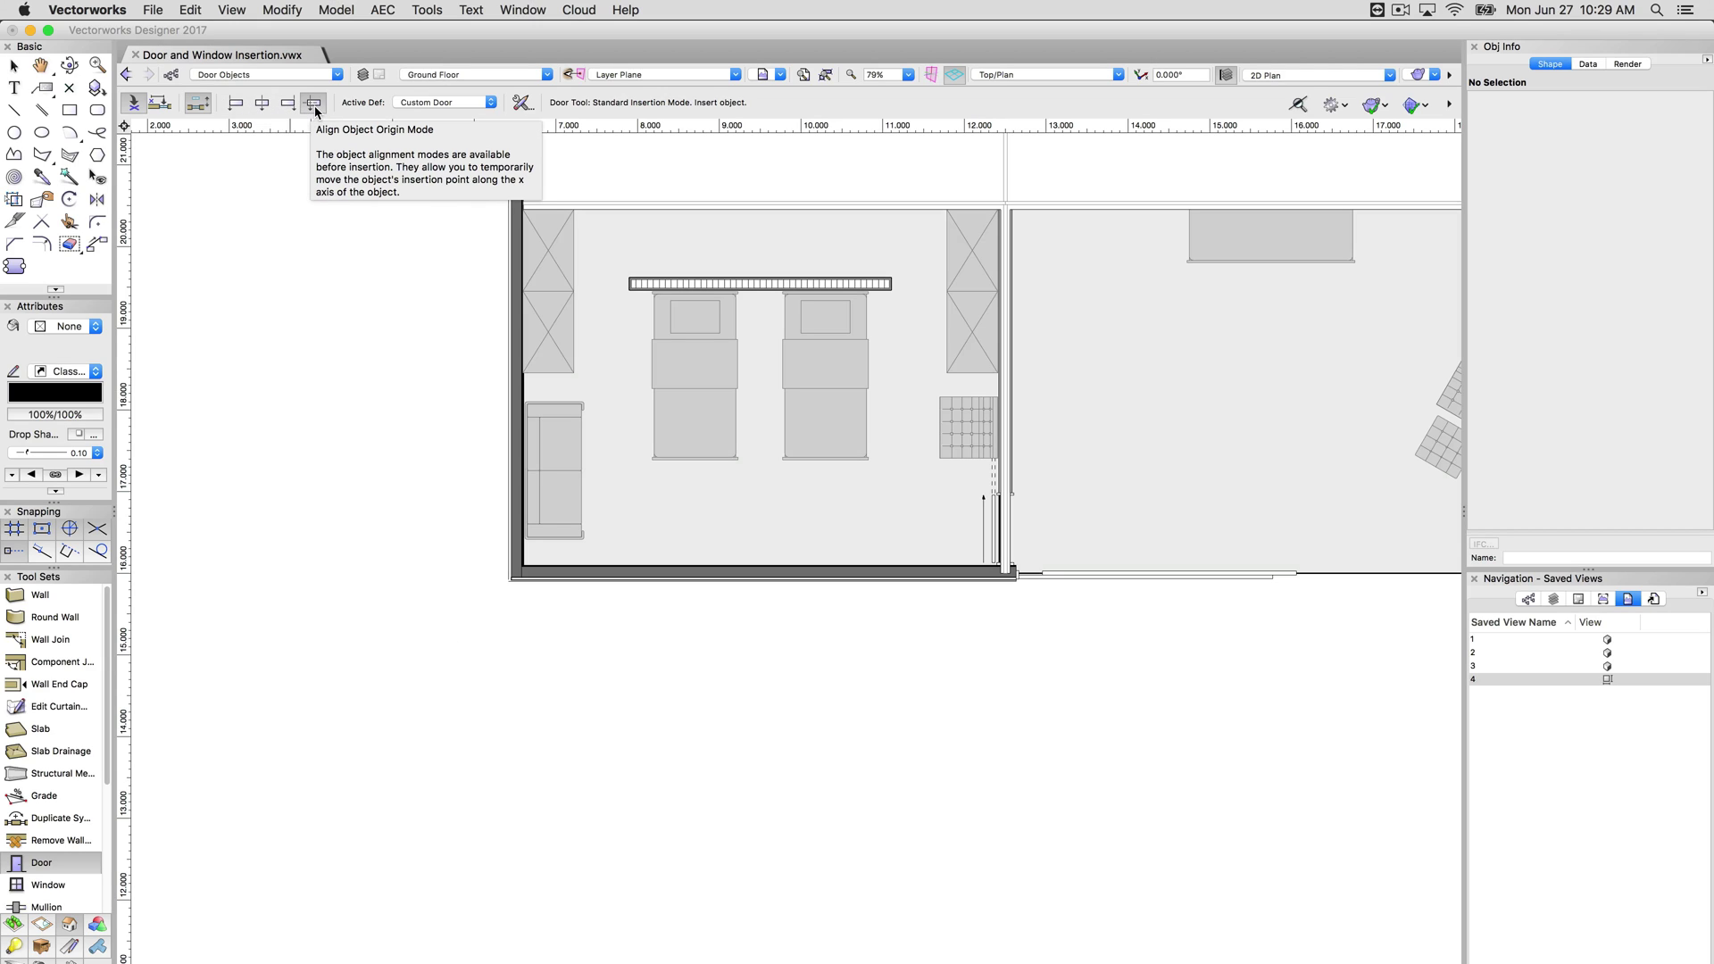
Step: Try Align Object Origin and left-edge alignment, ending on right-edge alignment for the Custom Door
left_click(256, 107)
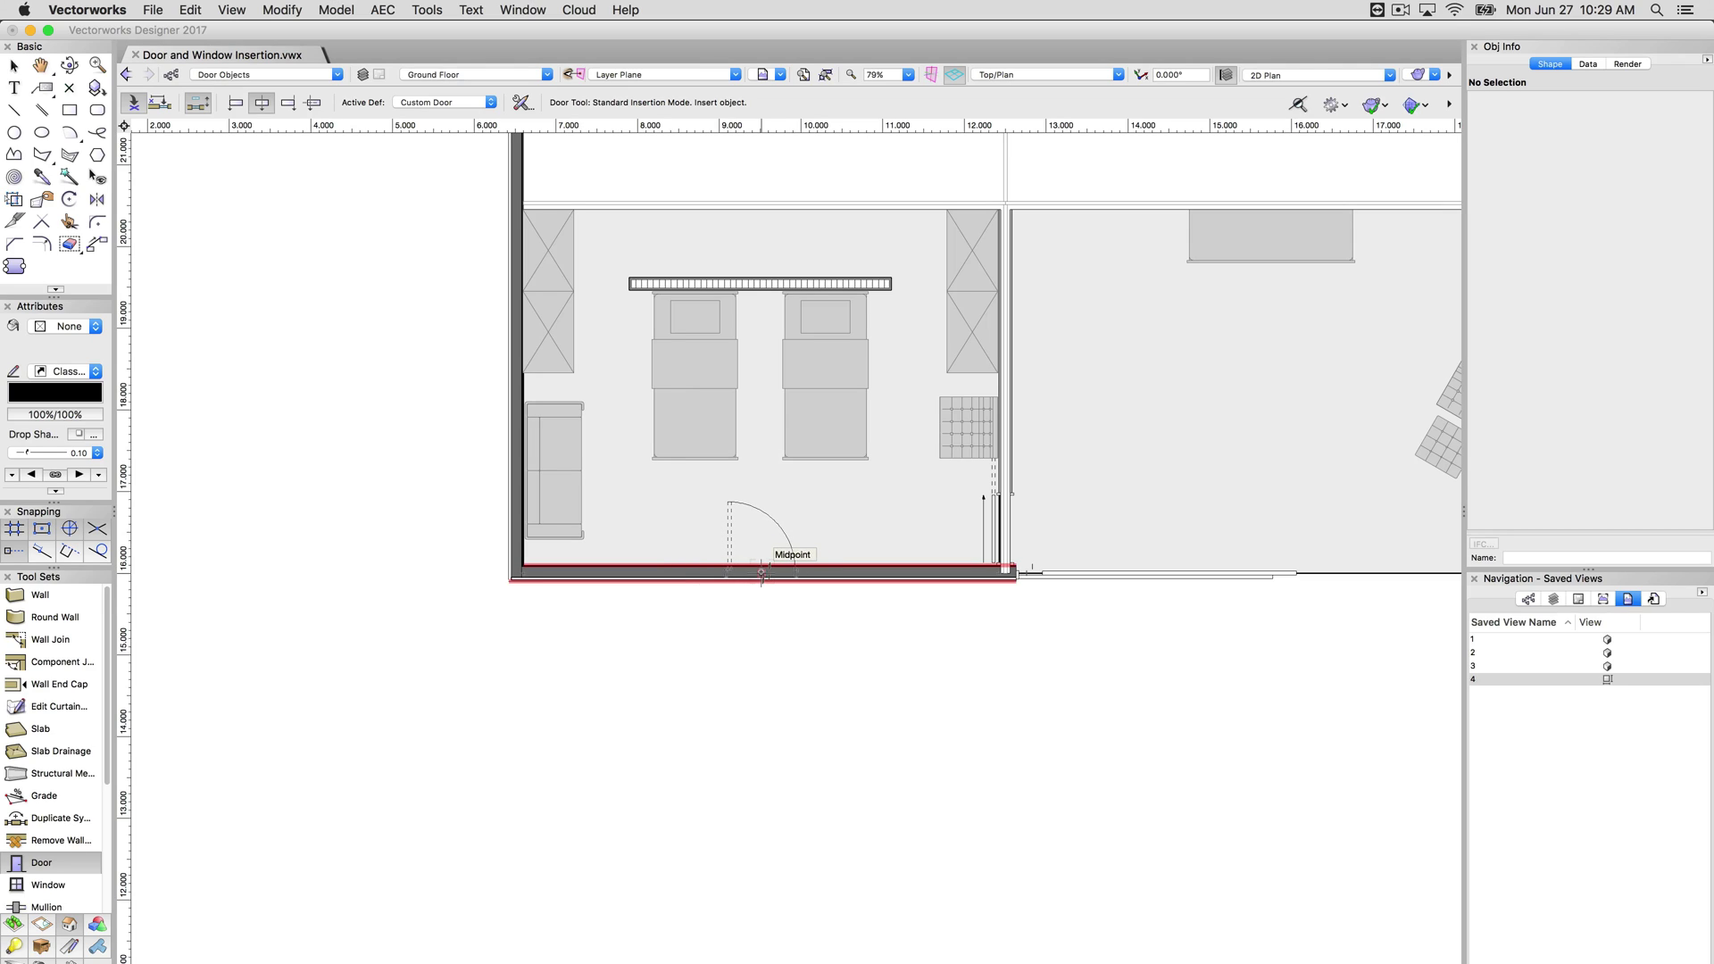
left_click(235, 104)
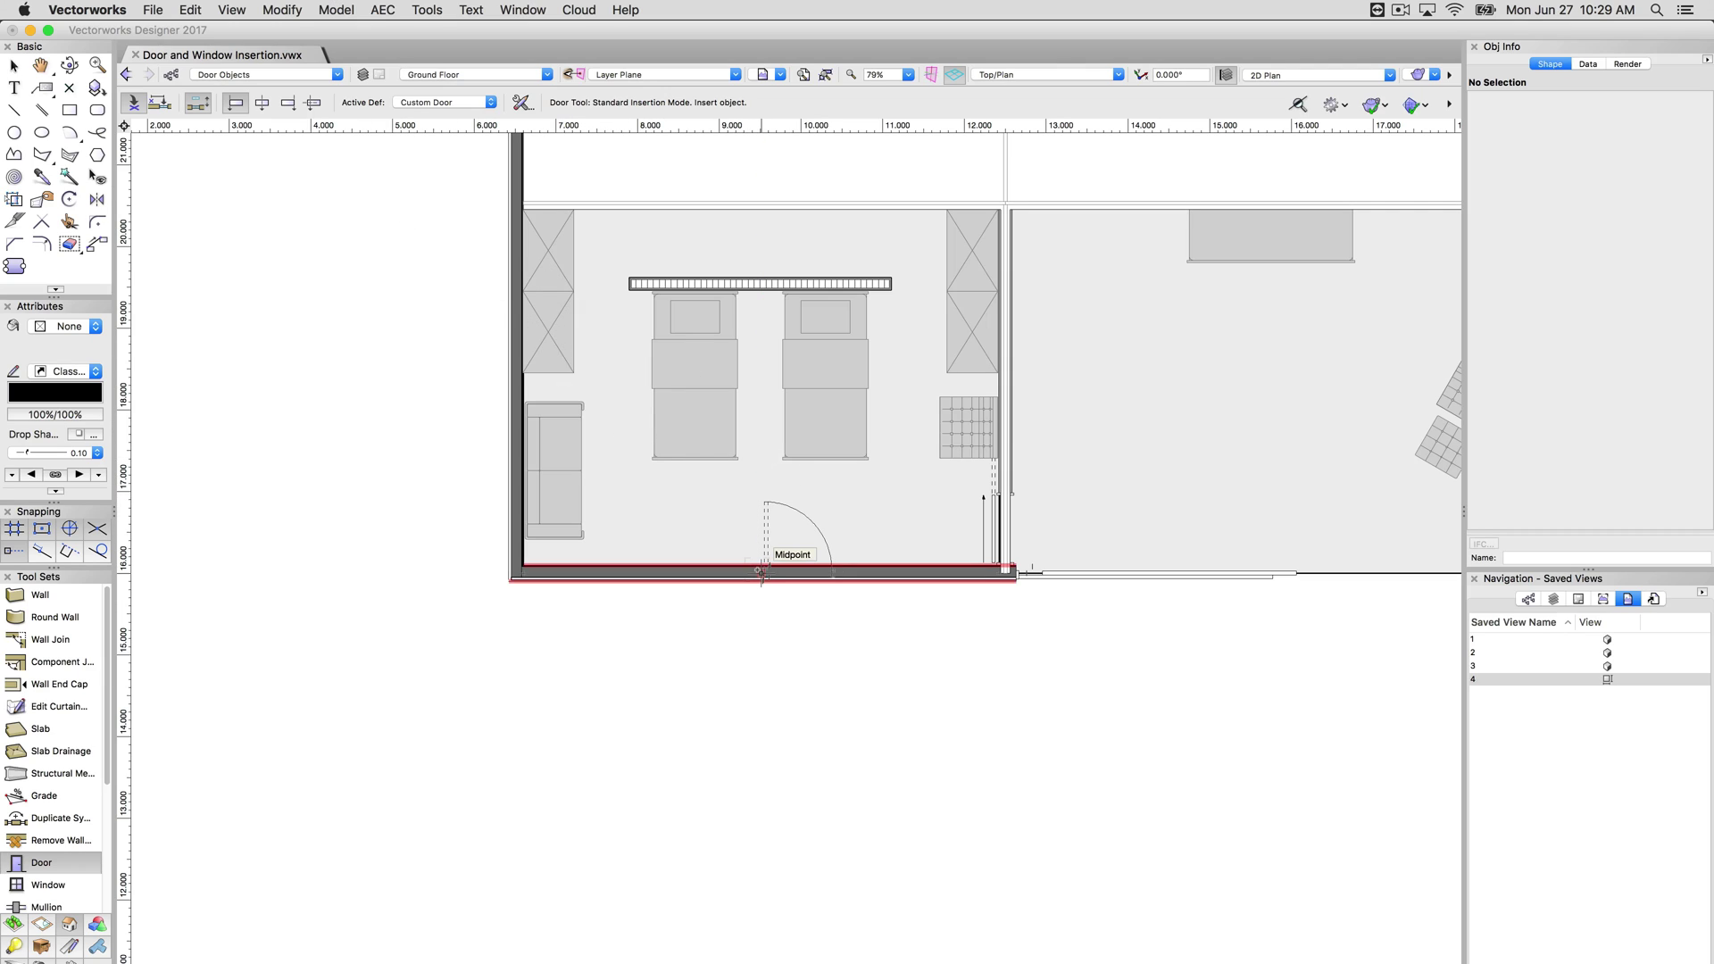
left_click(288, 103)
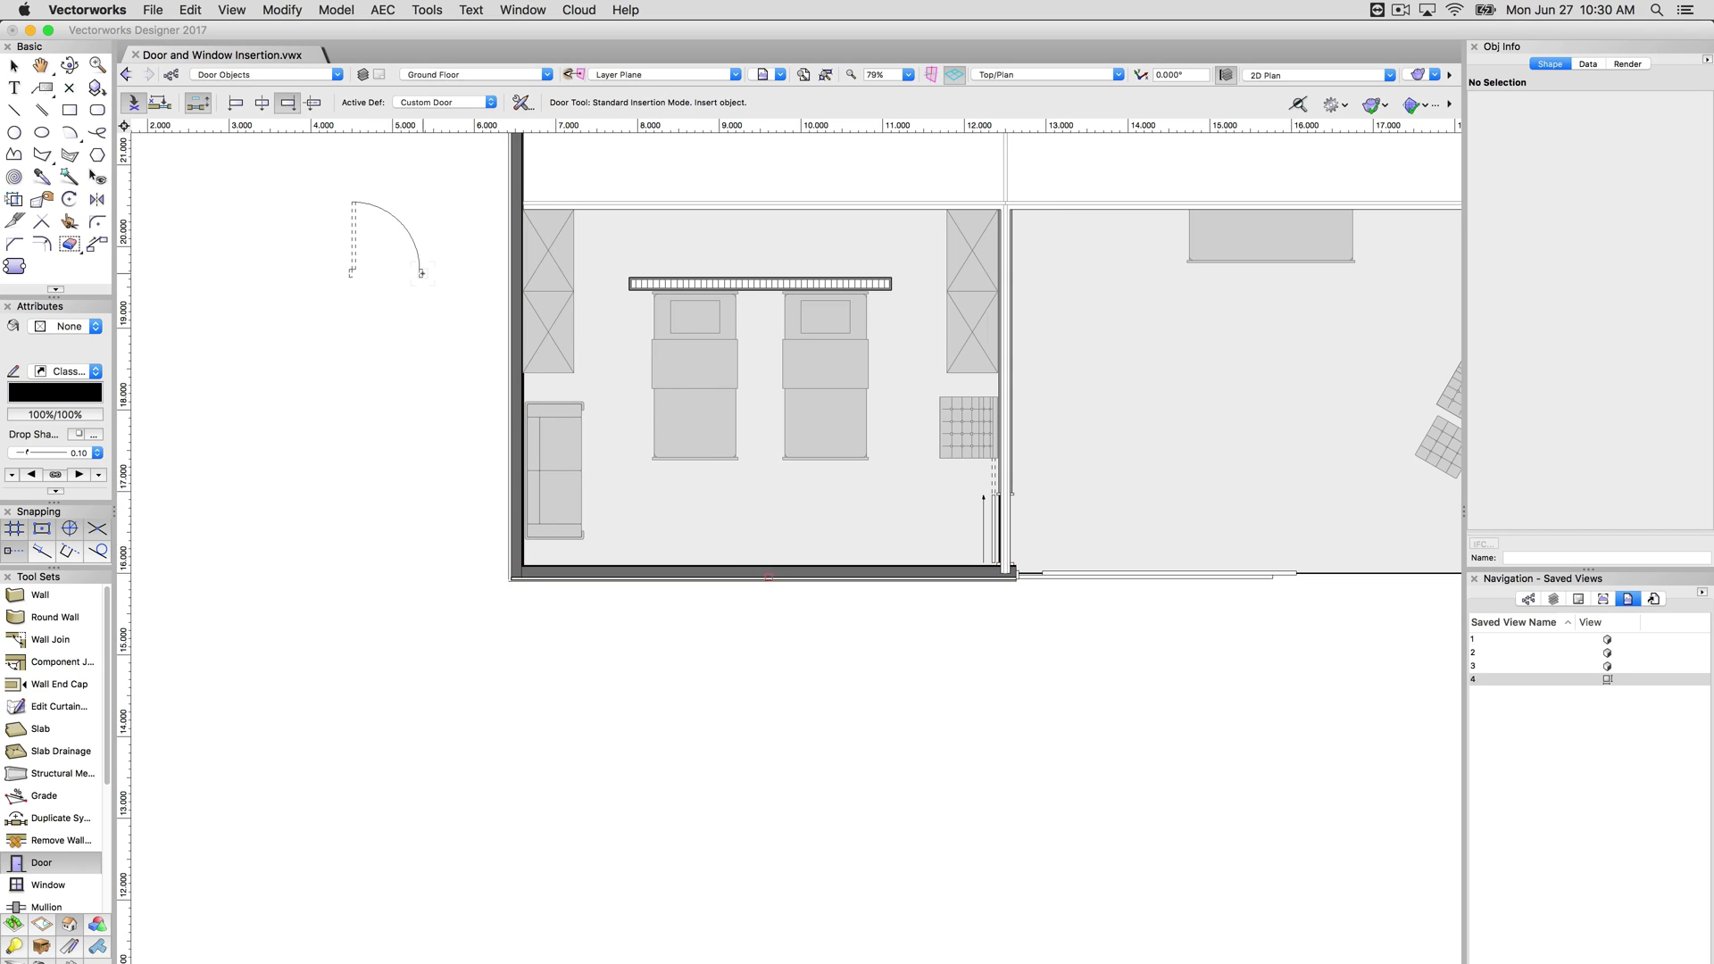
Step: Toggle Wall Insertion Mode off and on, then insert a 0.910 × 2.100 Custom Door swinging outward
left_click(197, 103)
left_click(200, 105)
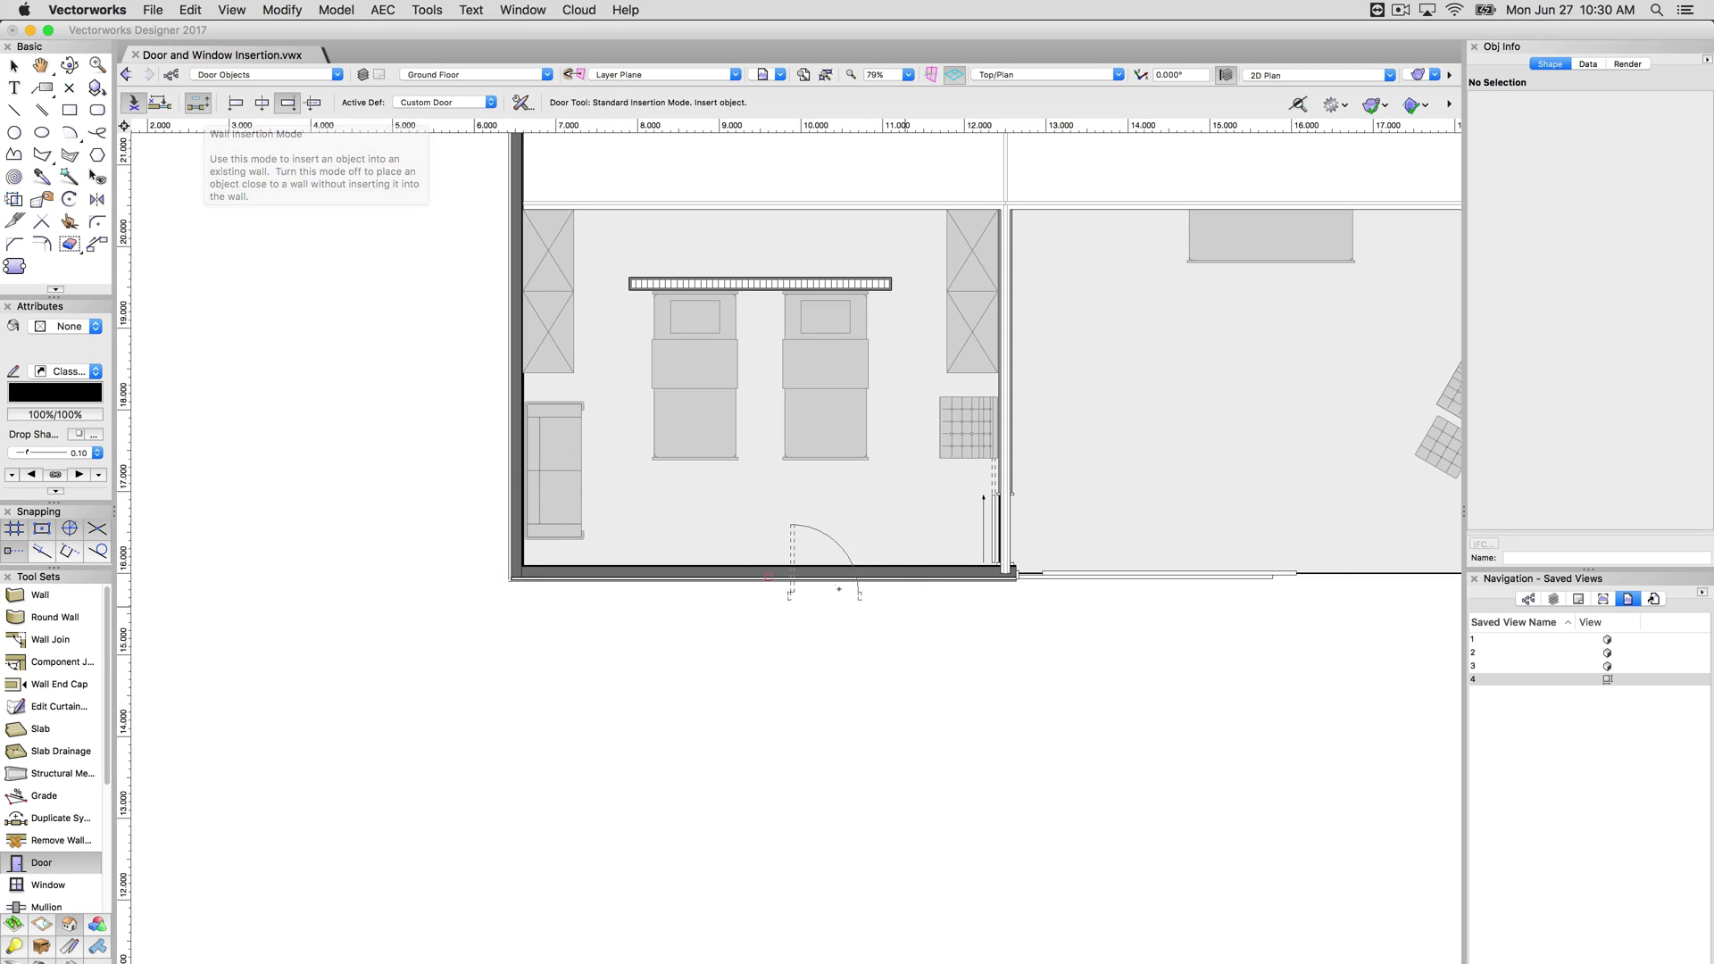
left_click(751, 573)
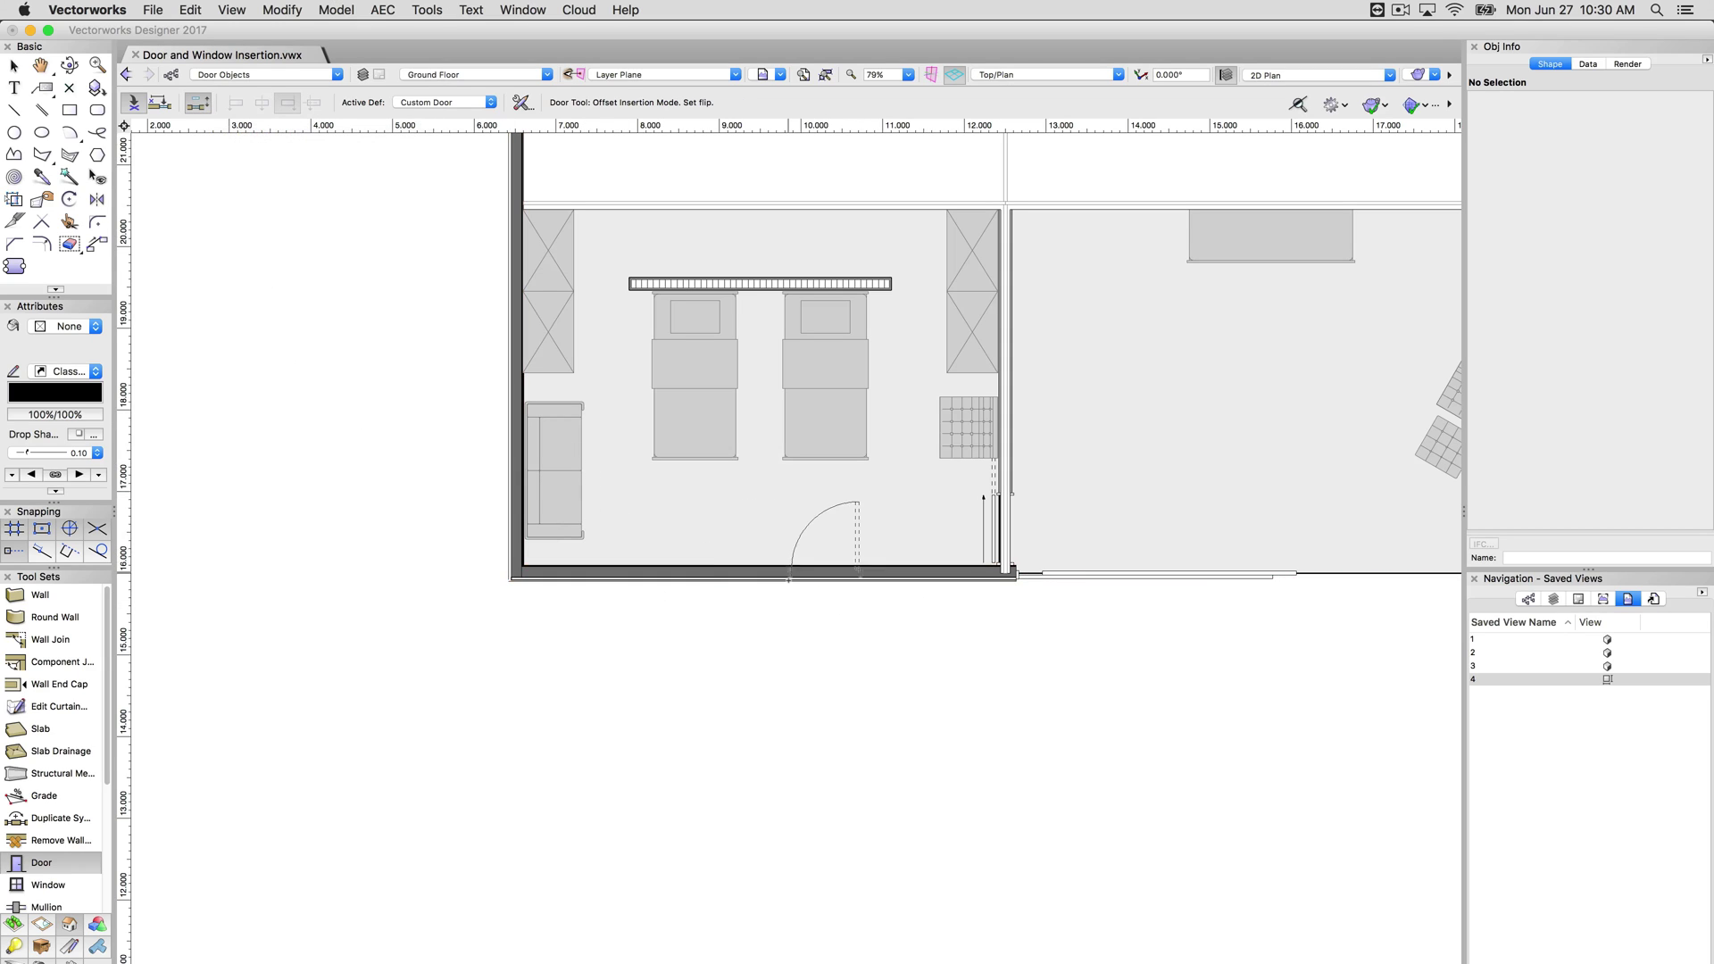
left_click(852, 727)
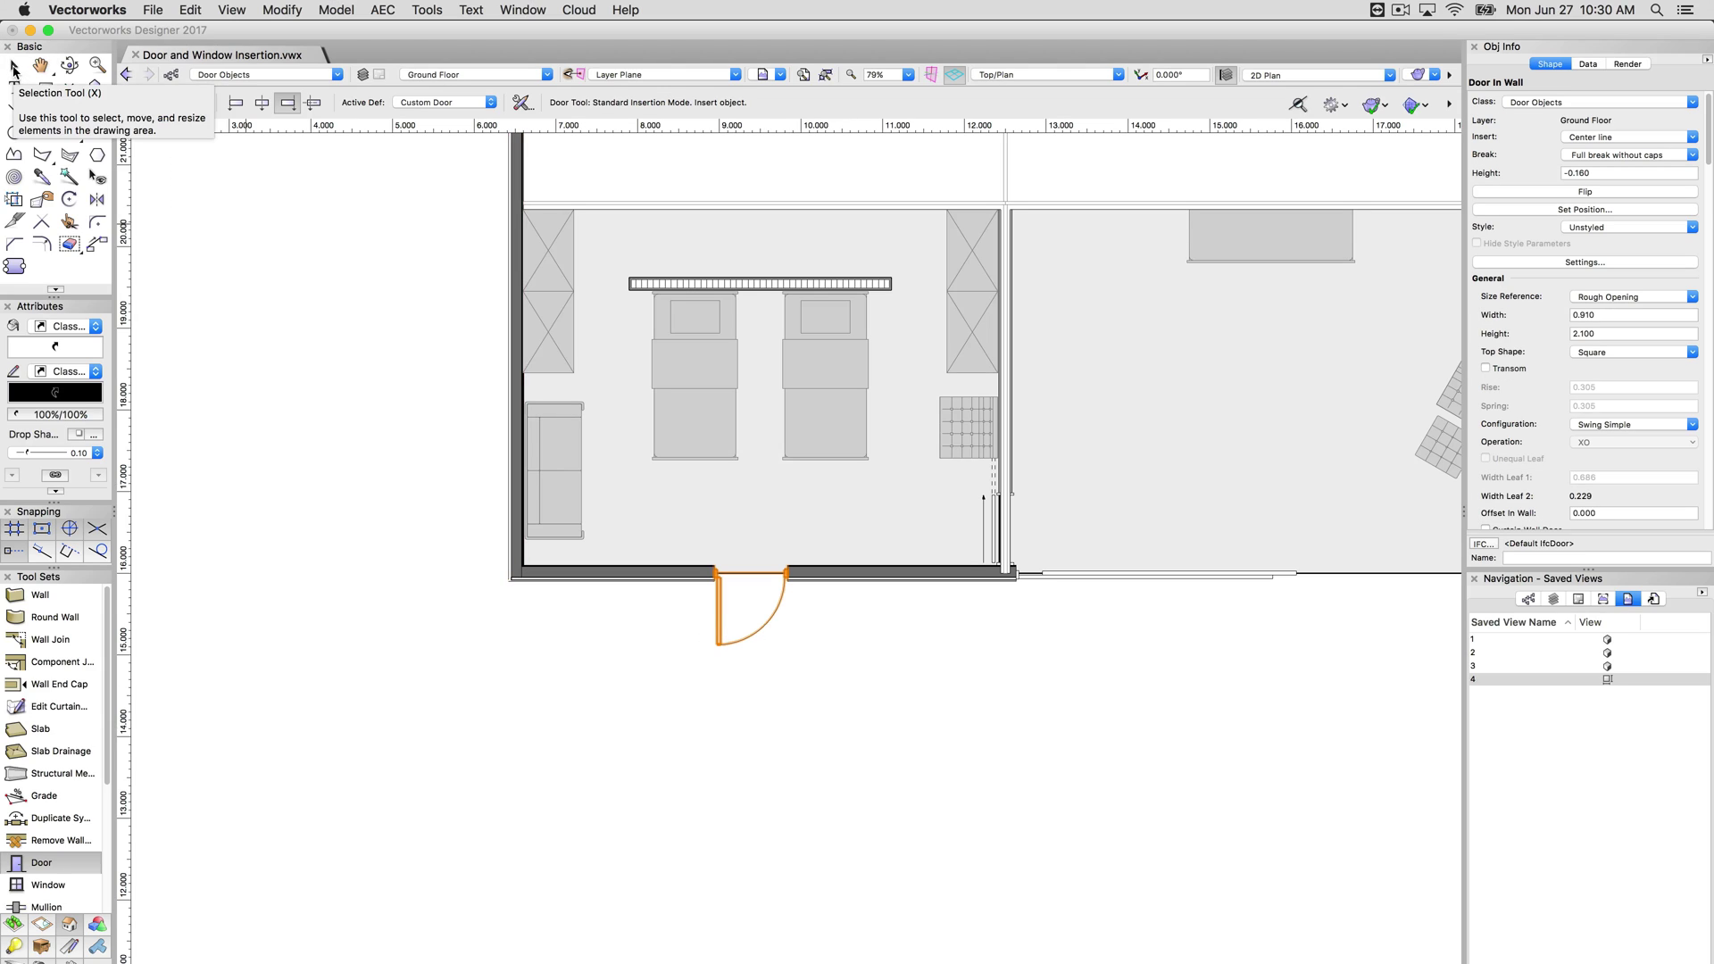
Step: Drag the trial door along and out of the bottom wall, back to the midpoint, then remove it
left_click(14, 68)
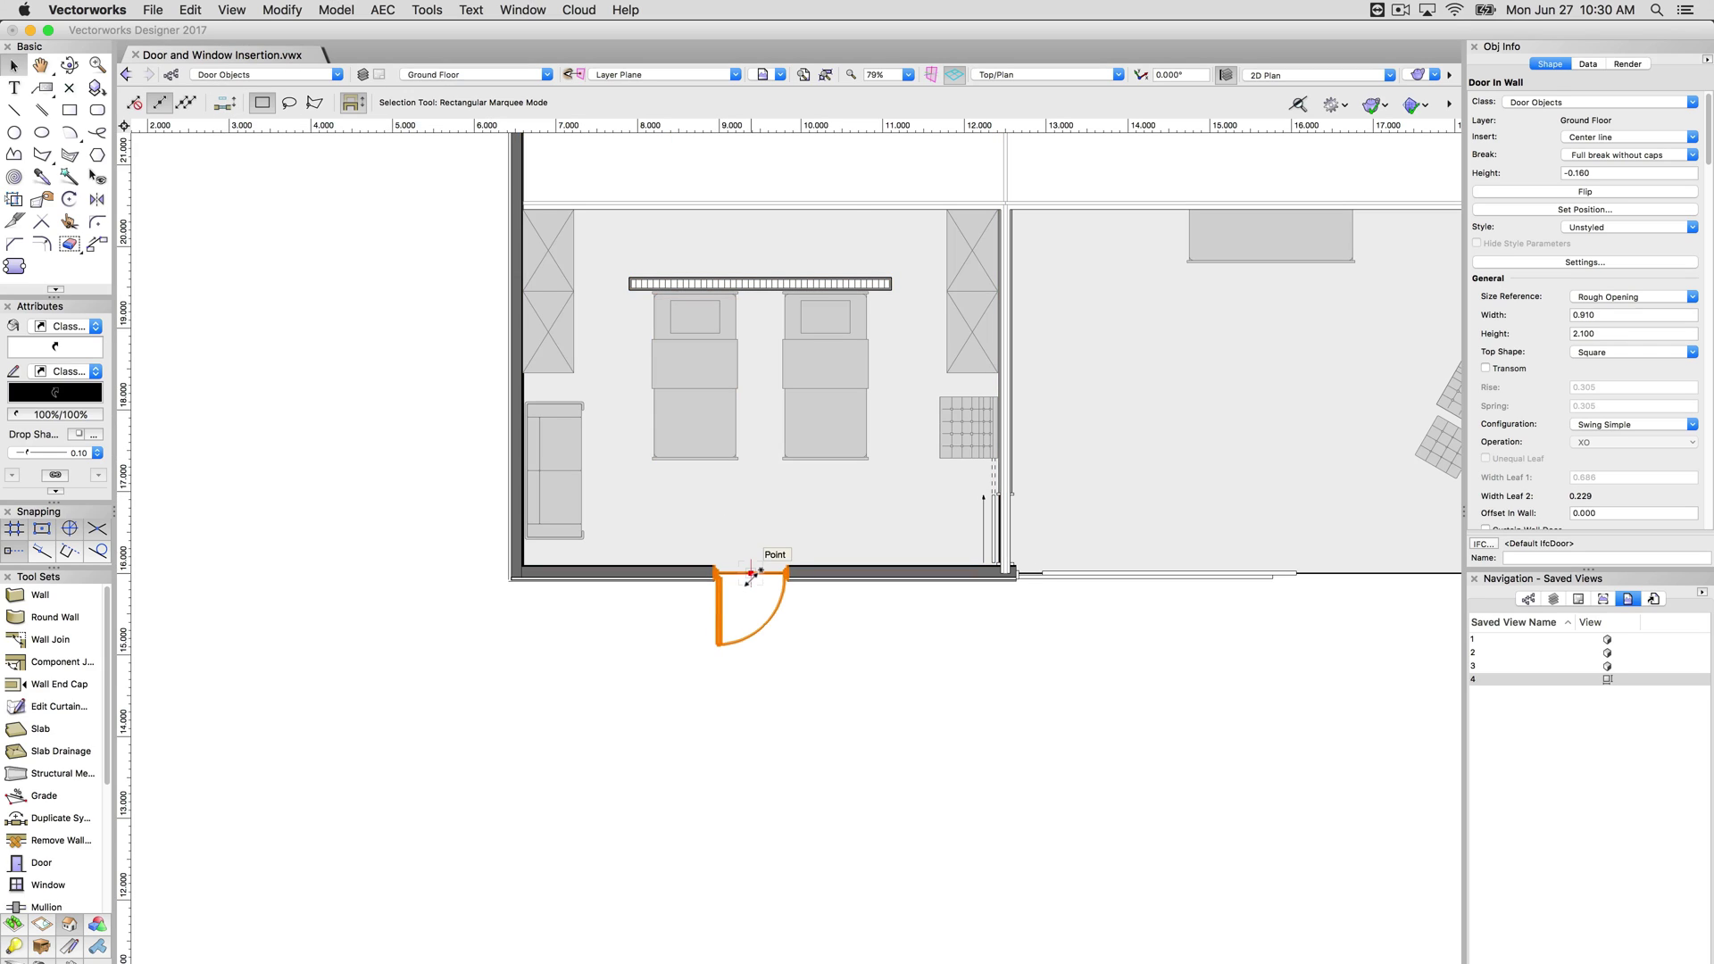
left_click_drag(752, 573, 701, 912)
left_click_drag(701, 625, 819, 903)
left_click_drag(817, 625, 781, 674)
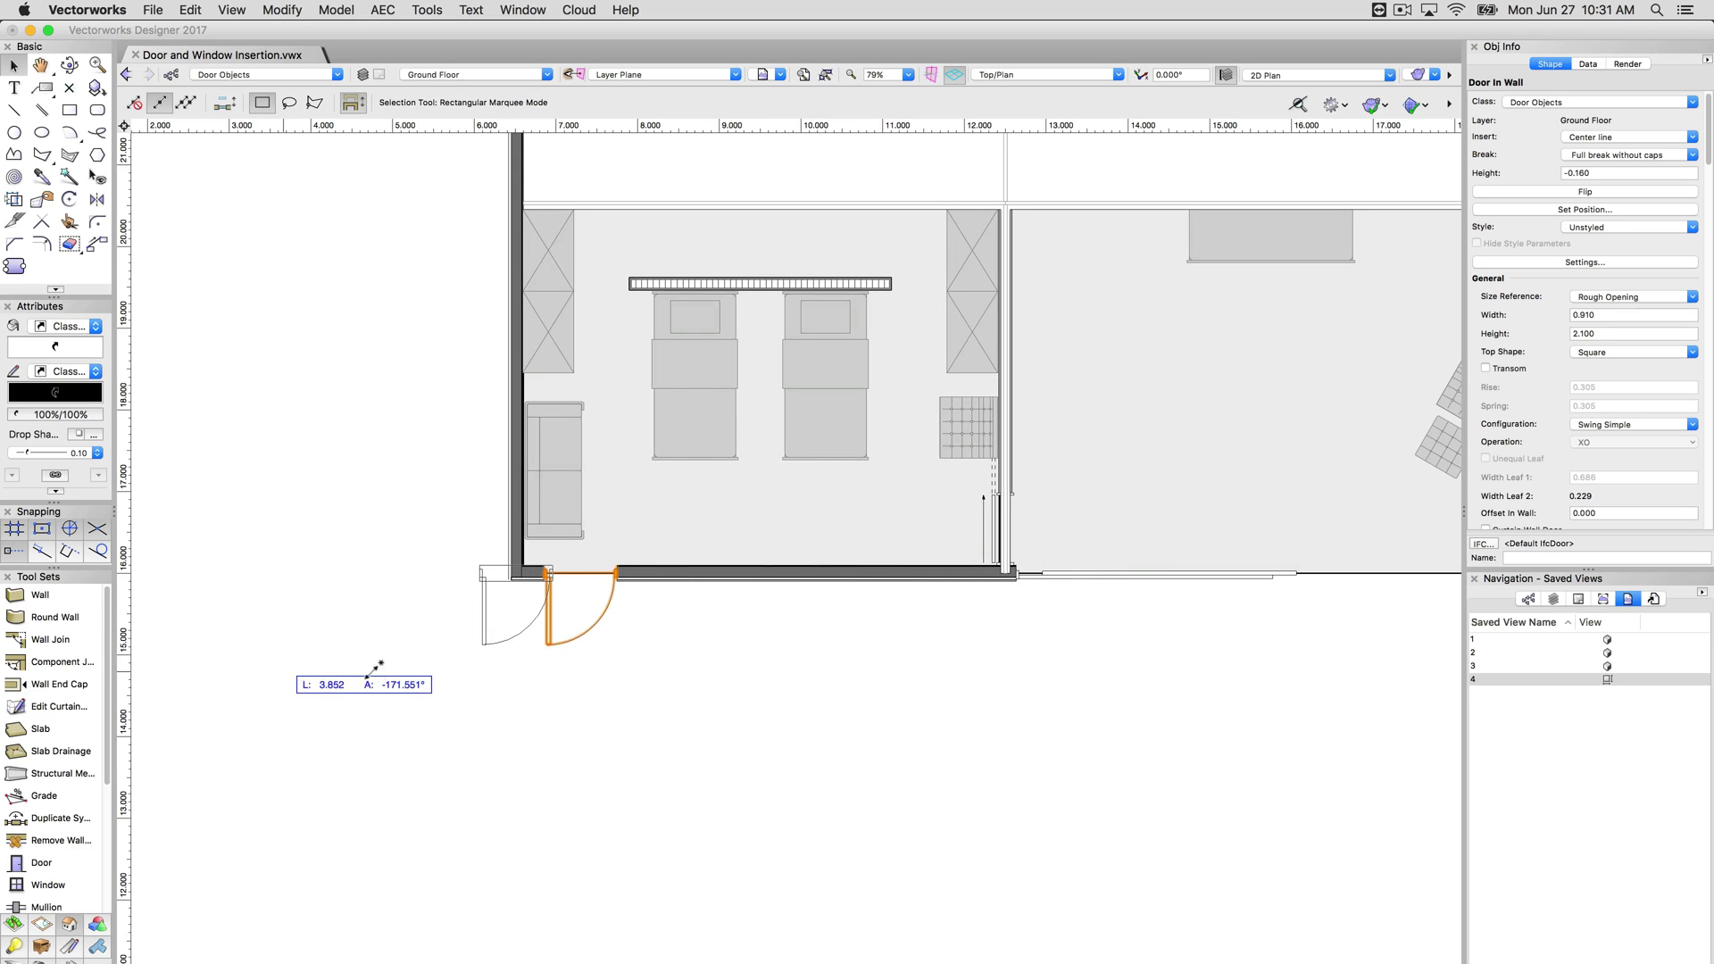
left_click_drag(399, 677, 814, 688)
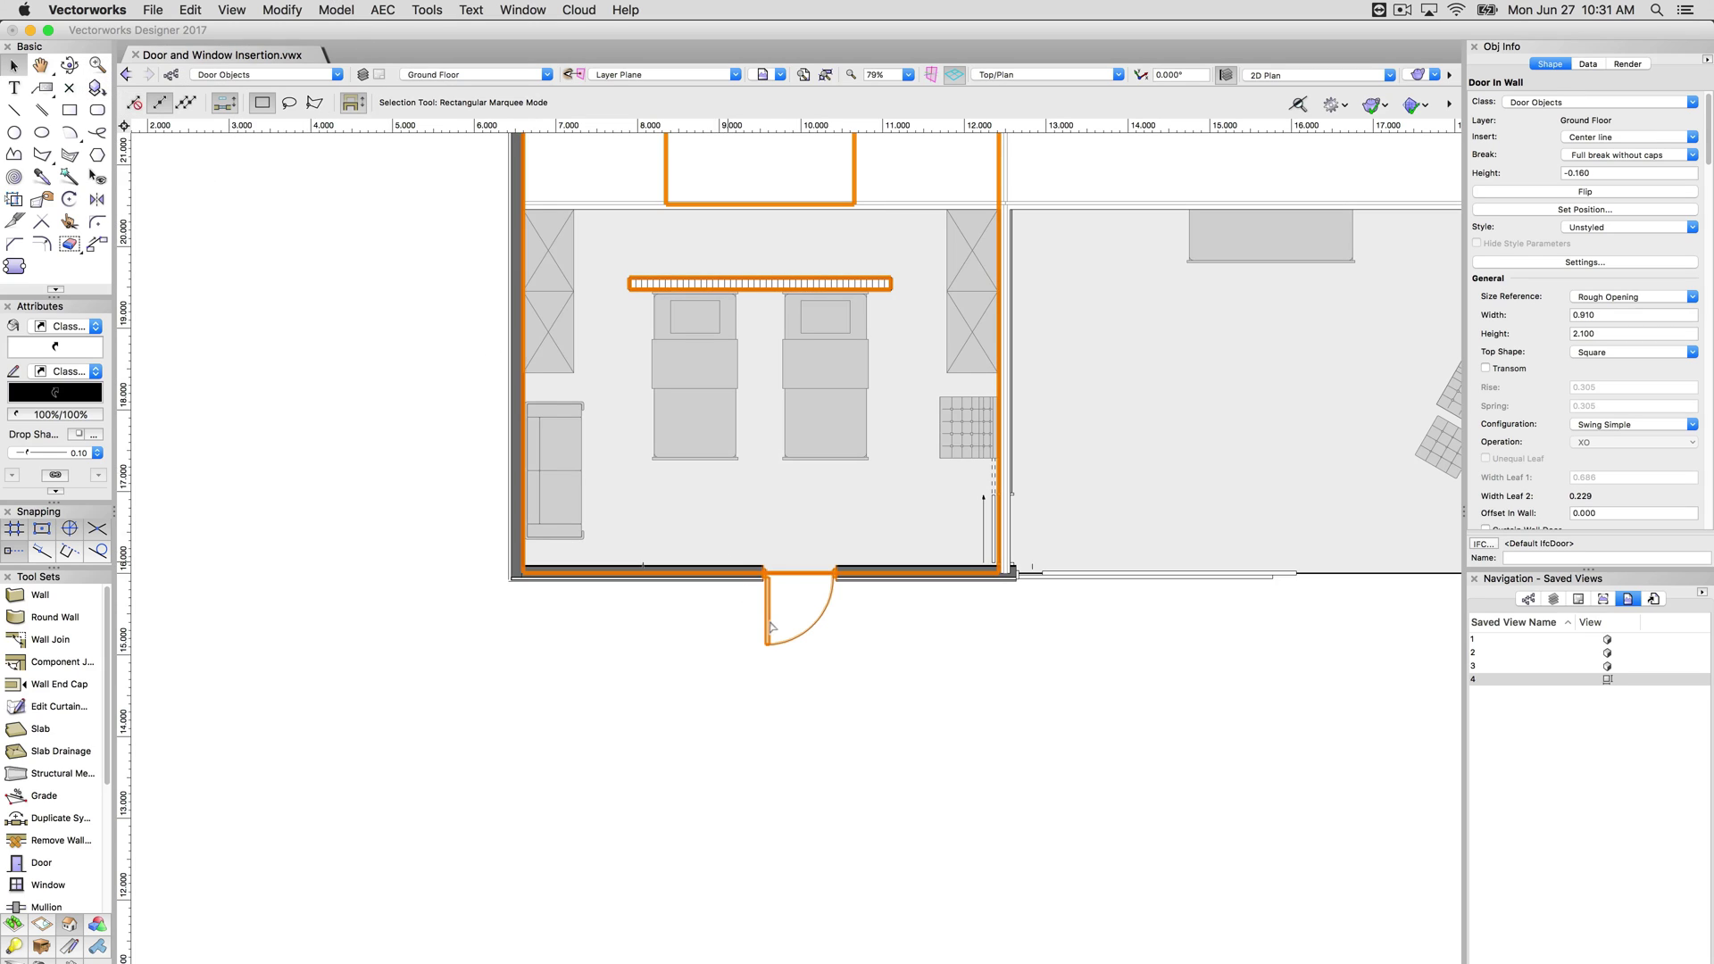
left_click_drag(772, 629, 538, 835)
left_click_drag(645, 780, 709, 777)
left_click(759, 652)
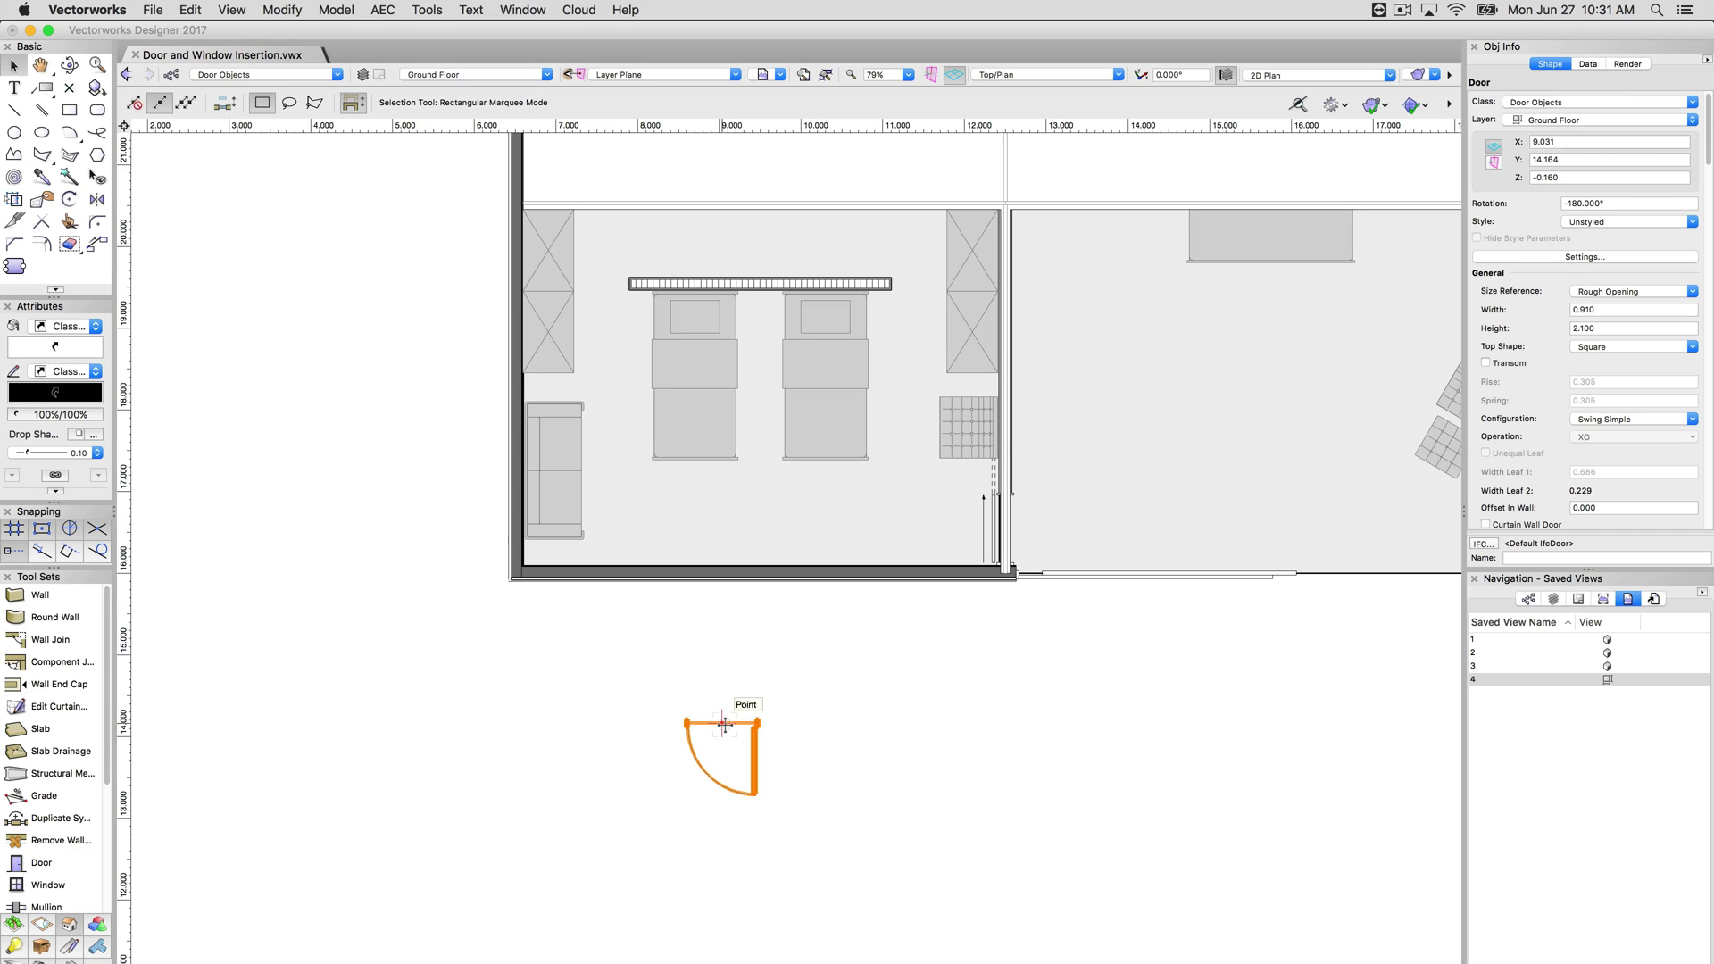
left_click_drag(723, 722, 741, 565)
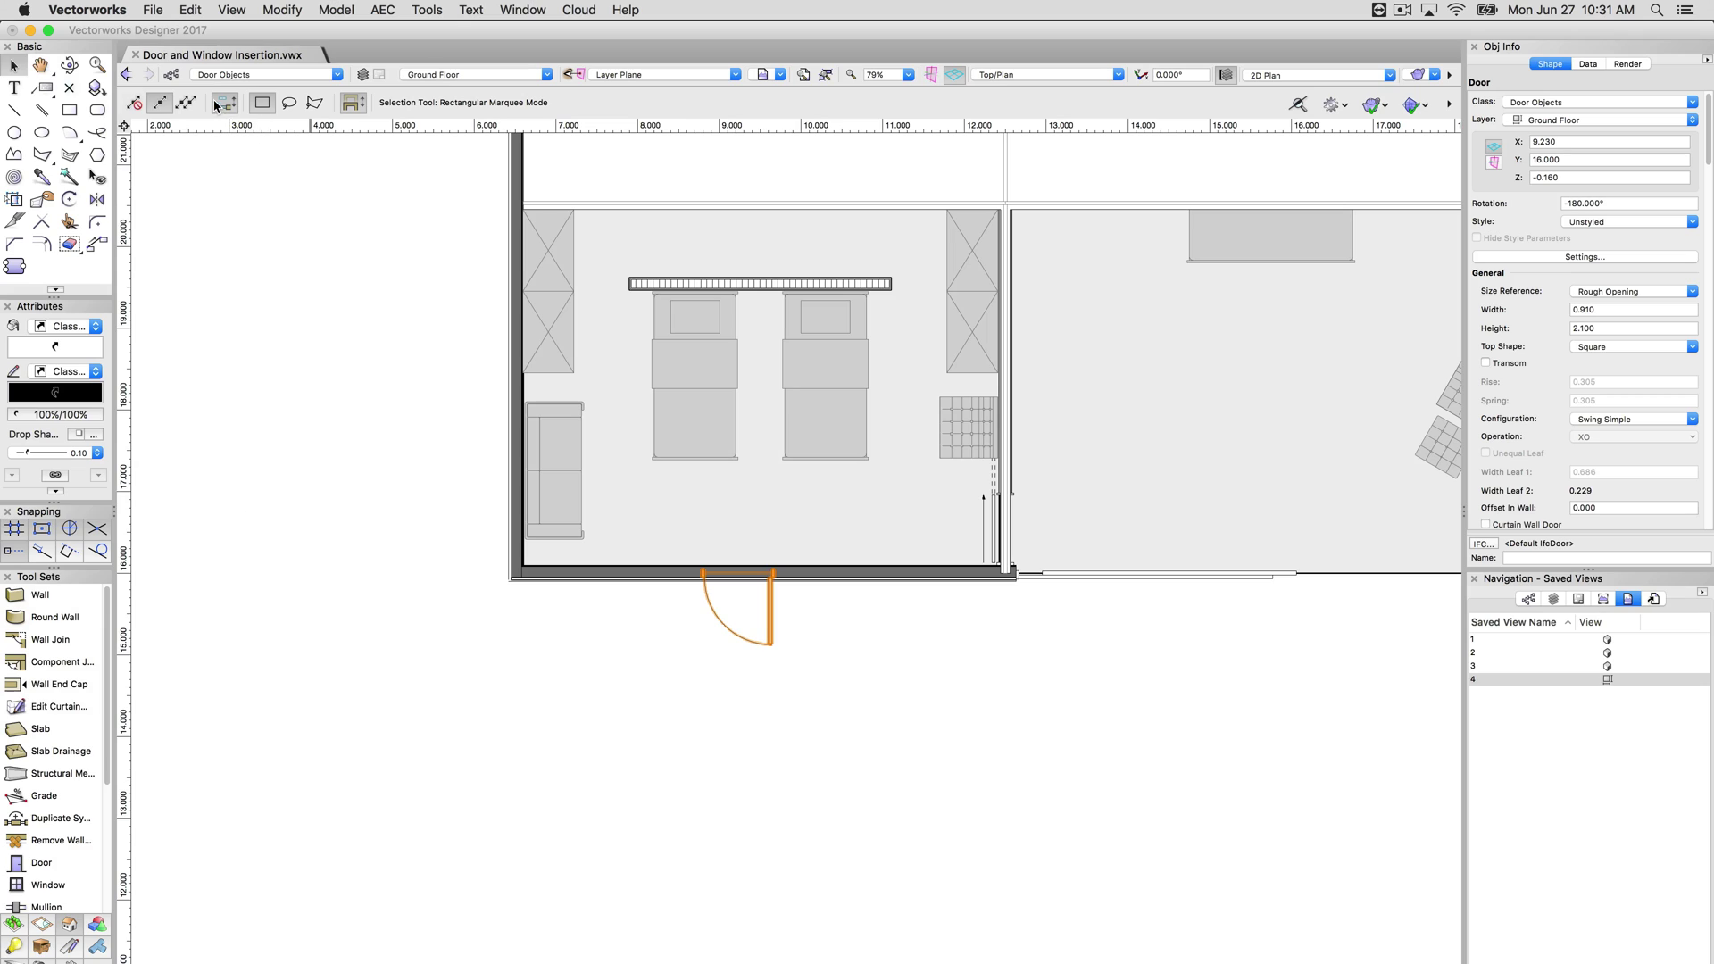
left_click(797, 665)
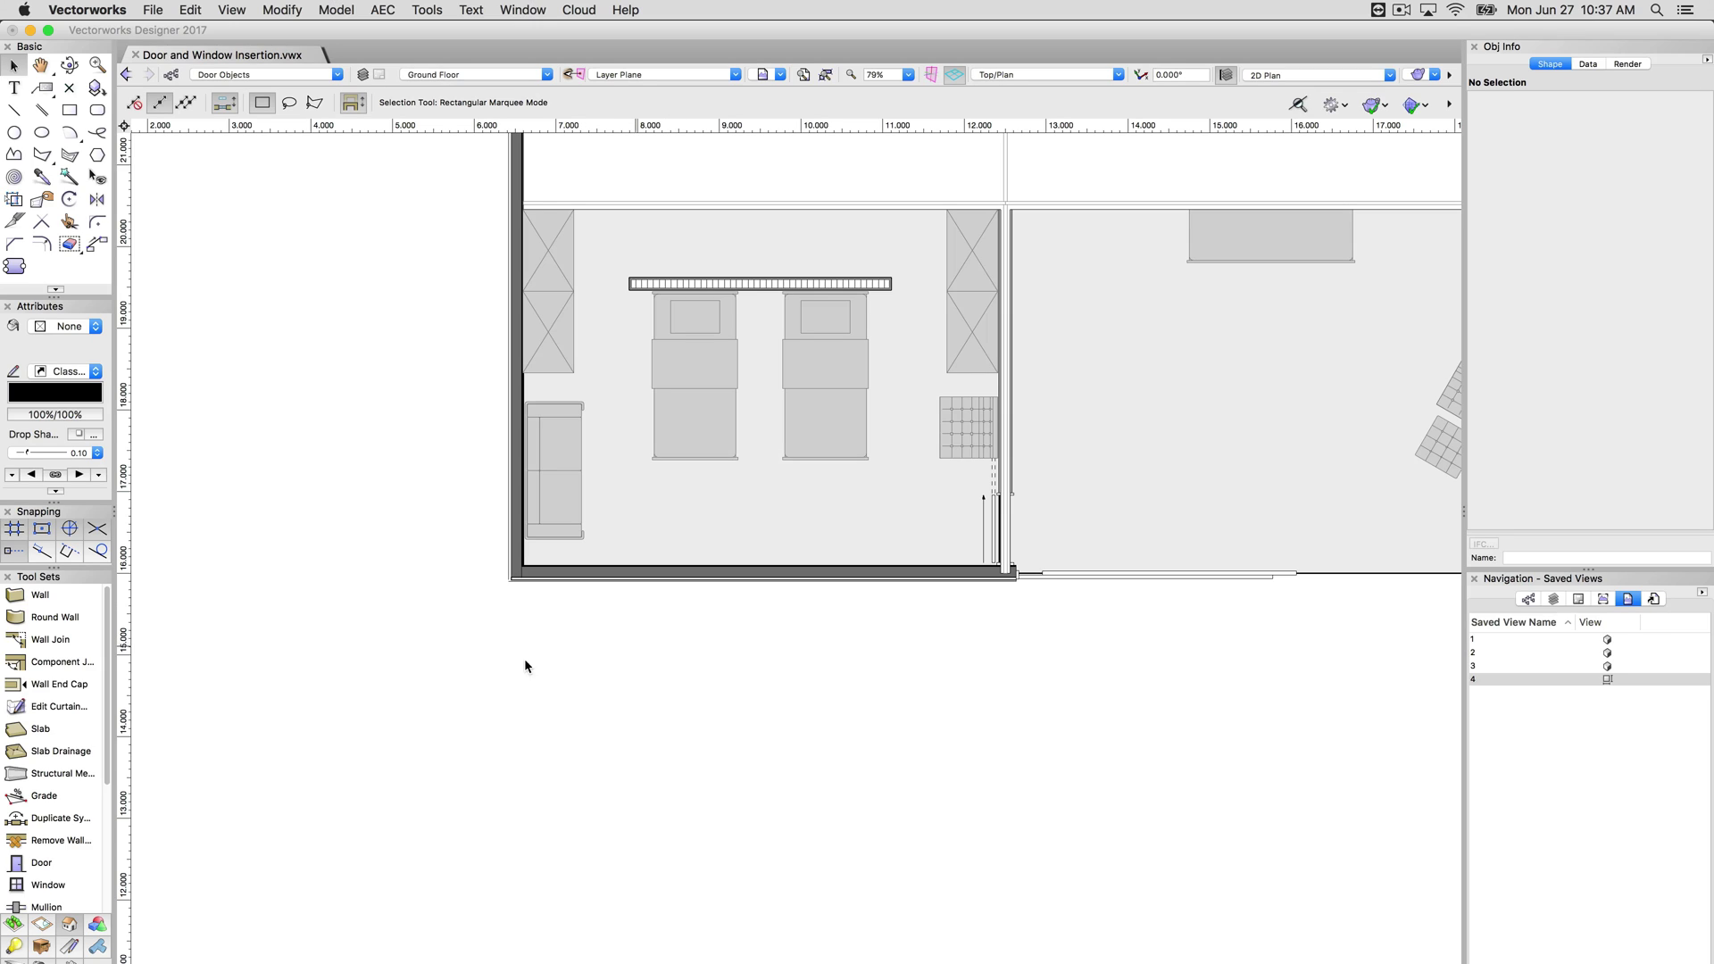
left_click(63, 863)
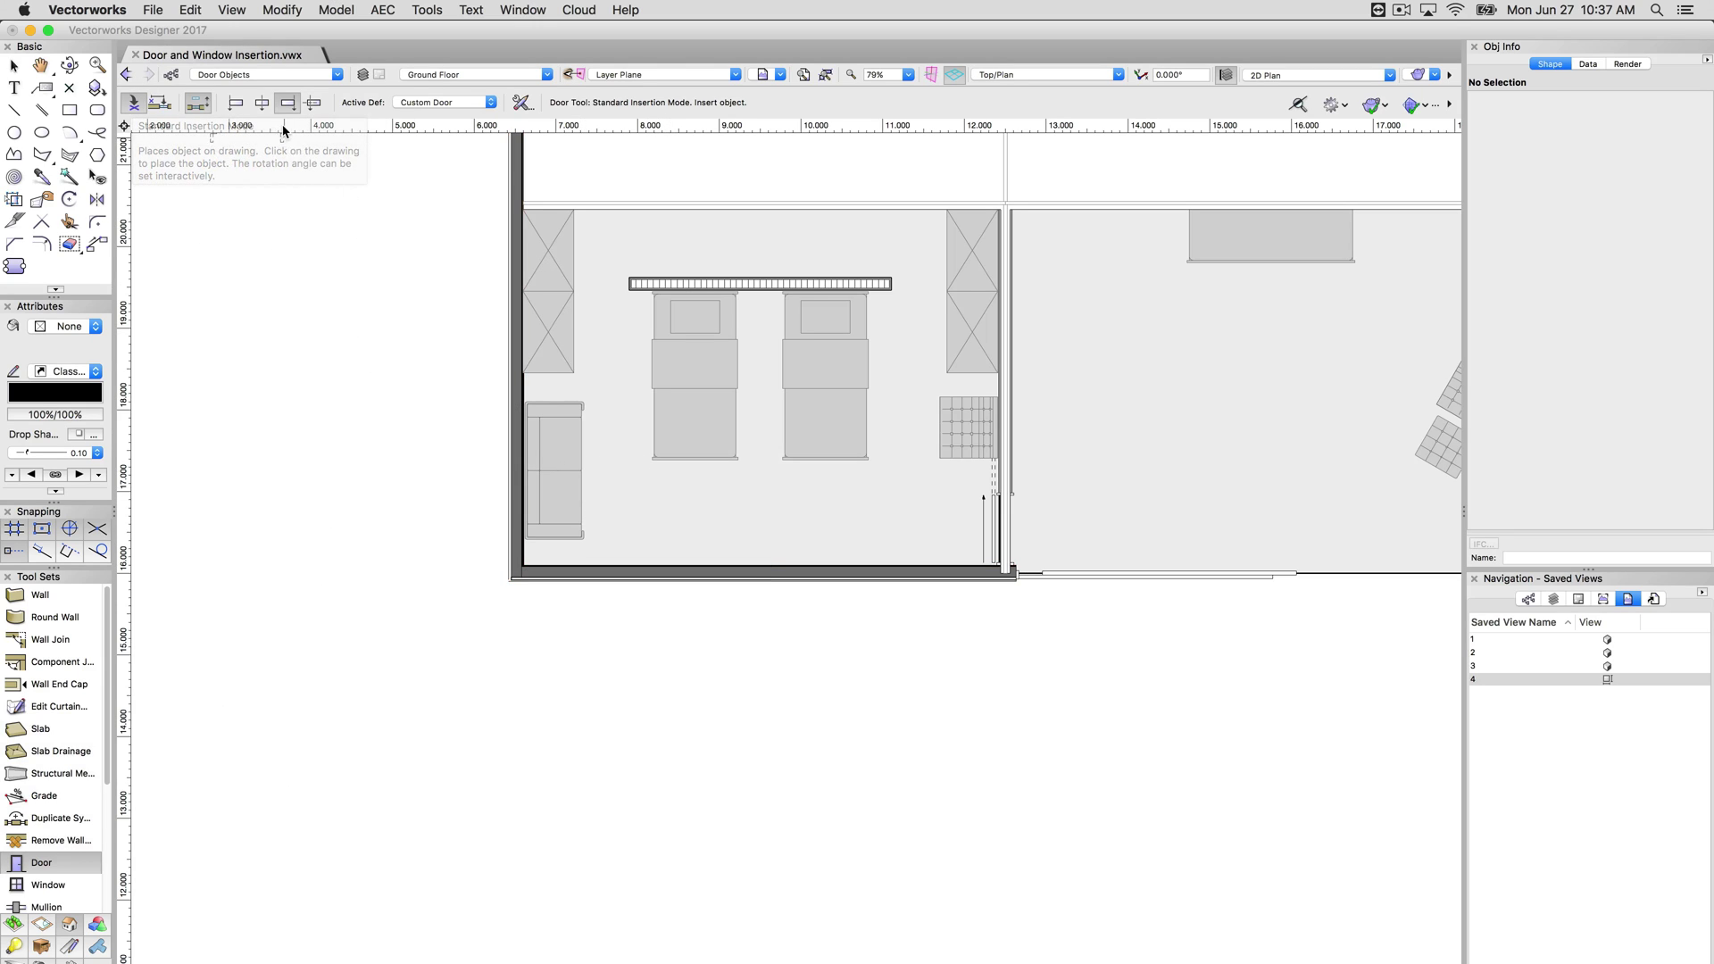
Step: Change the Door tool's alignment mode in the Tool bar
left_click(262, 101)
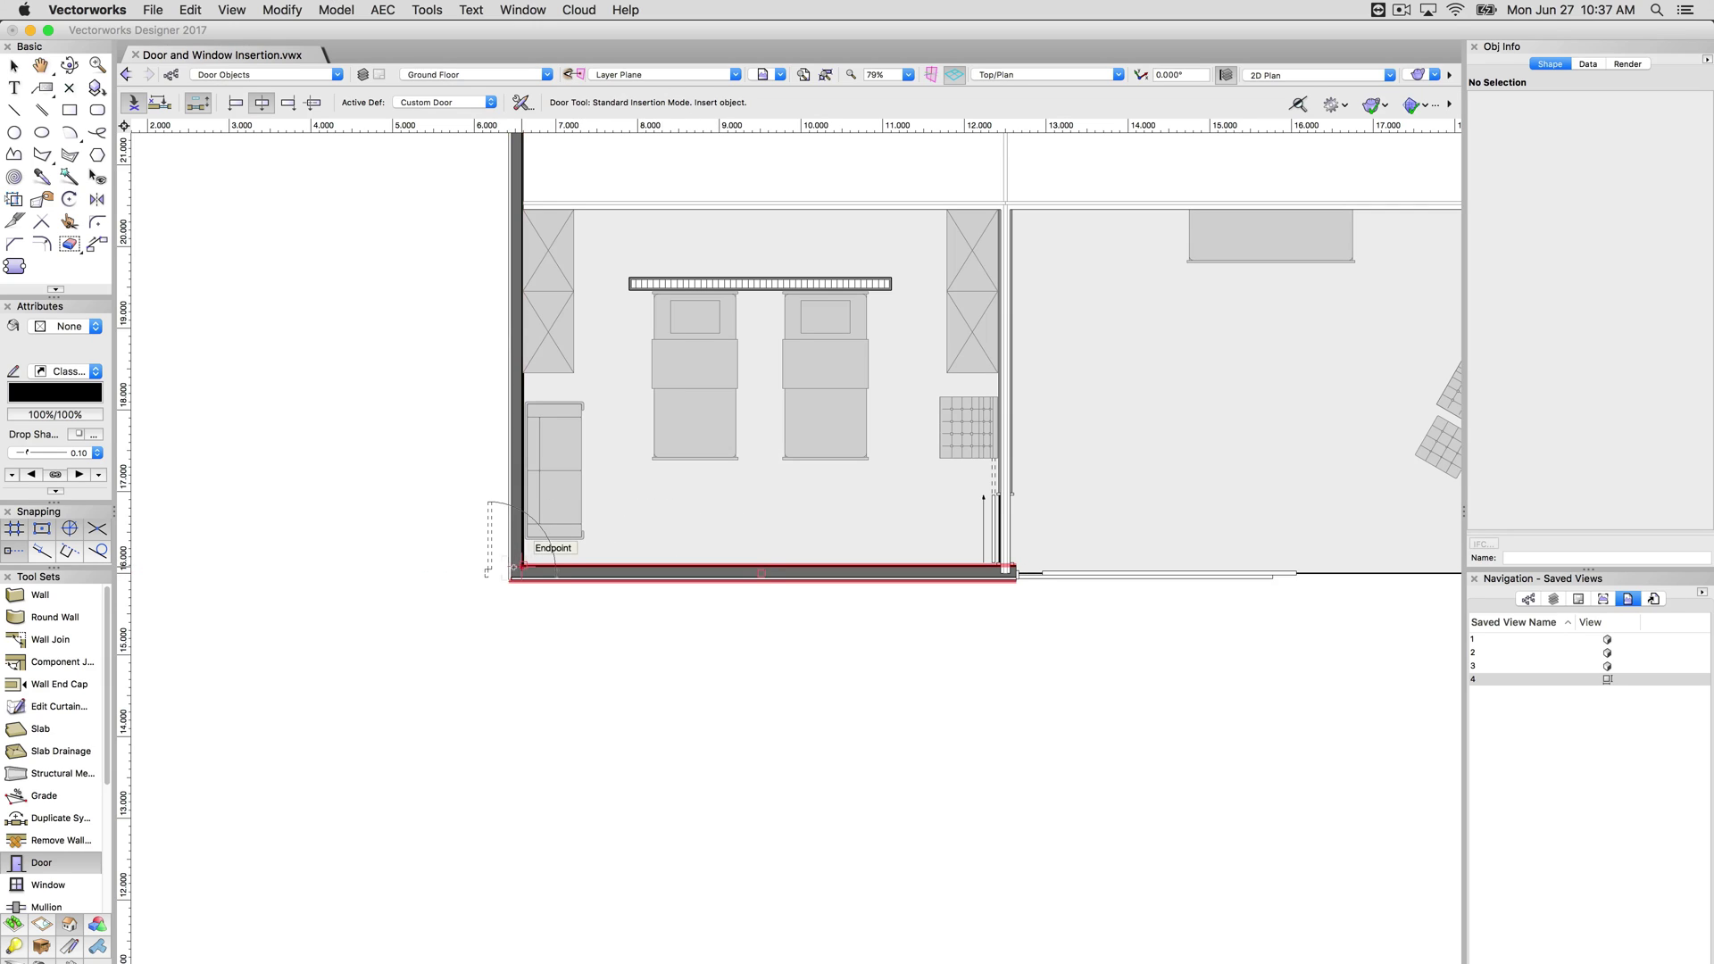
Step: Use Offset Insertion Mode with the wall's bottom-left corner as reference, trying a 3 m distance
left_click(158, 103)
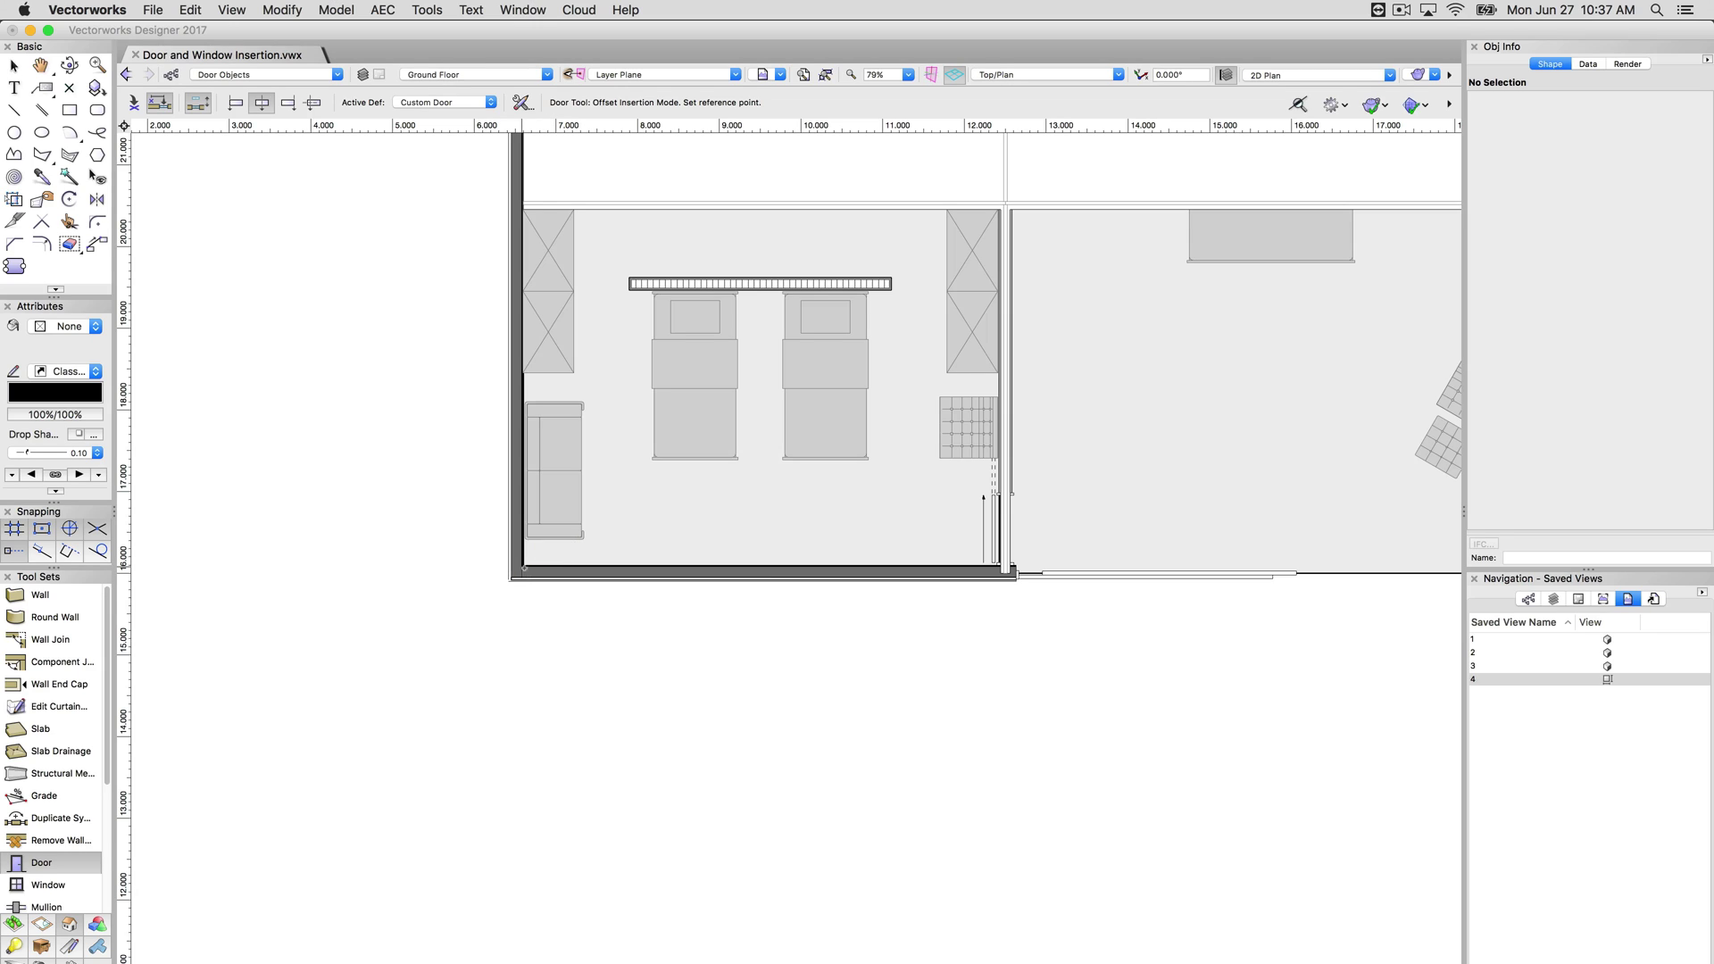
left_click(524, 566)
key("Tab")
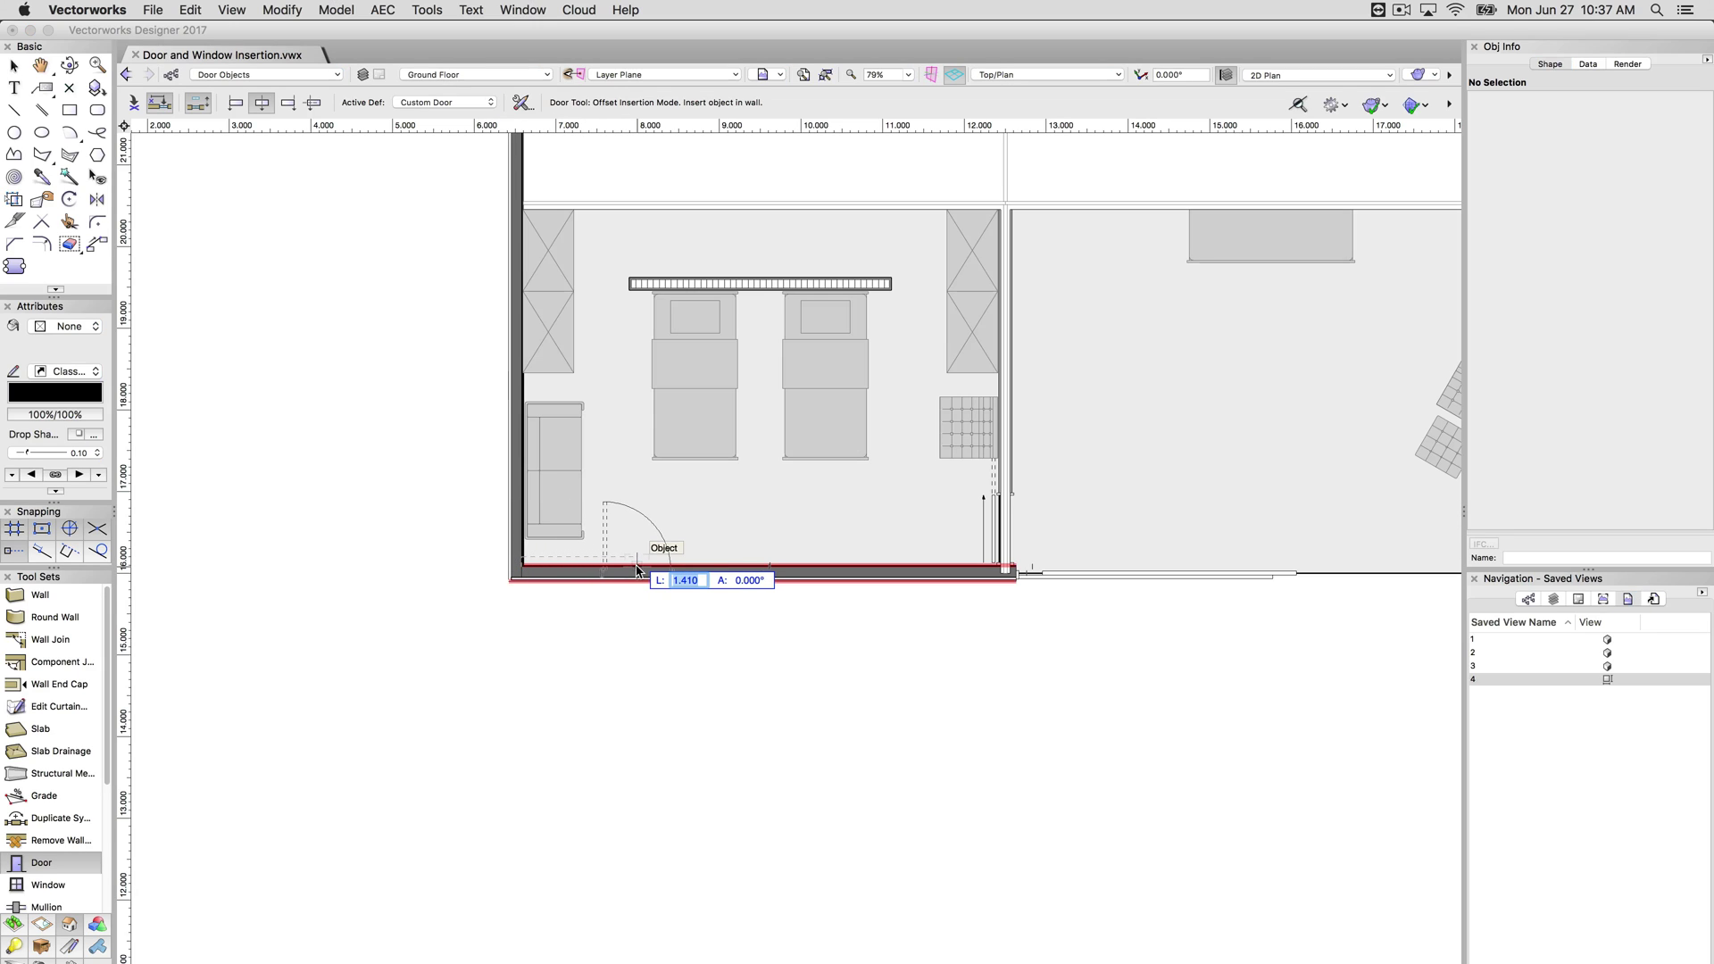
type("3")
key("Tab")
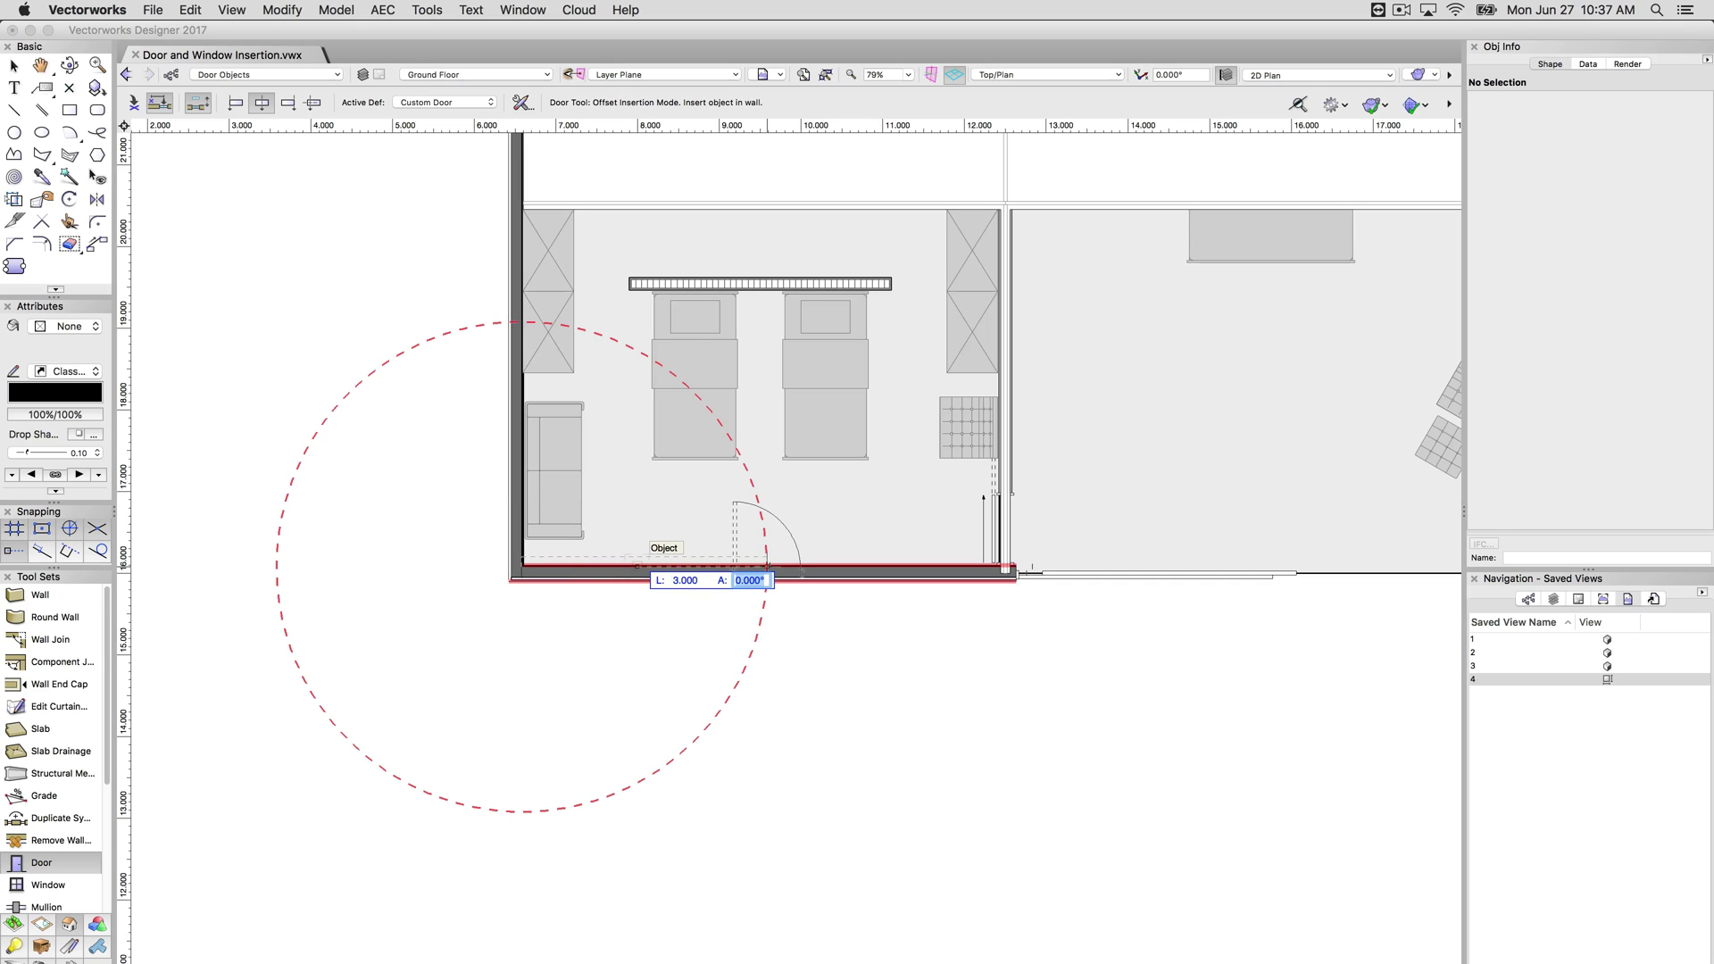
Step: Change the distance to 4 m, insert the door there, and make it swing outward
key("Tab")
type("4")
key("Tab")
key("Tab")
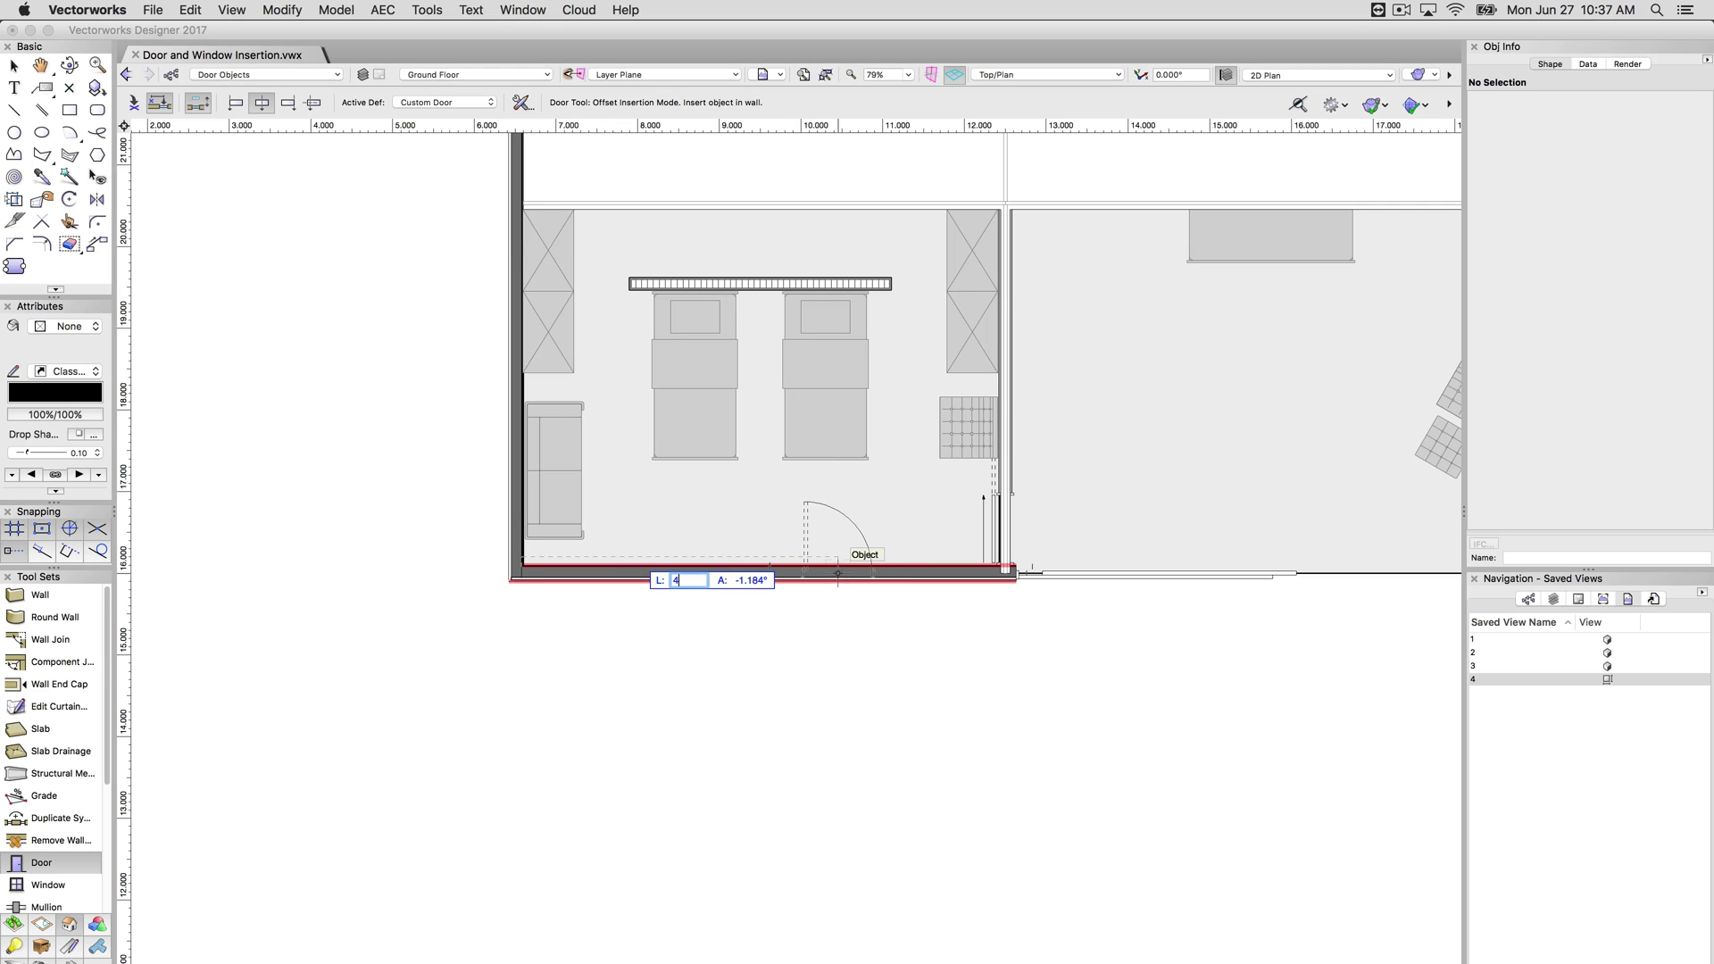
type("4")
key("Tab")
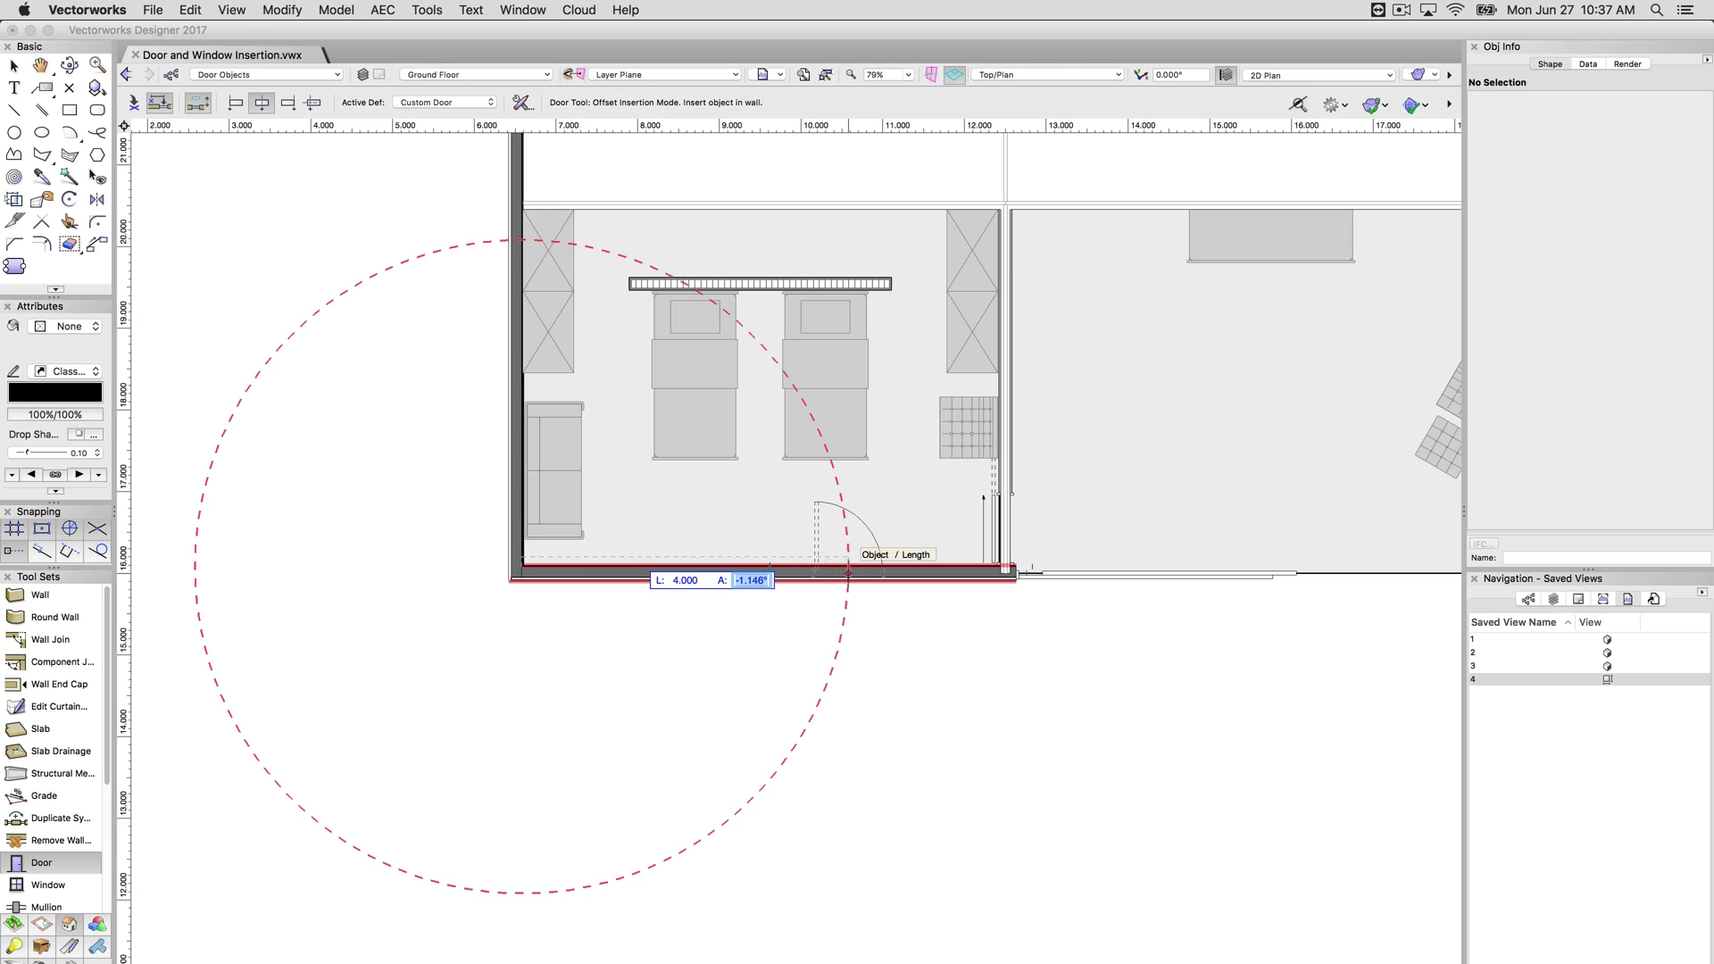
key("Tab")
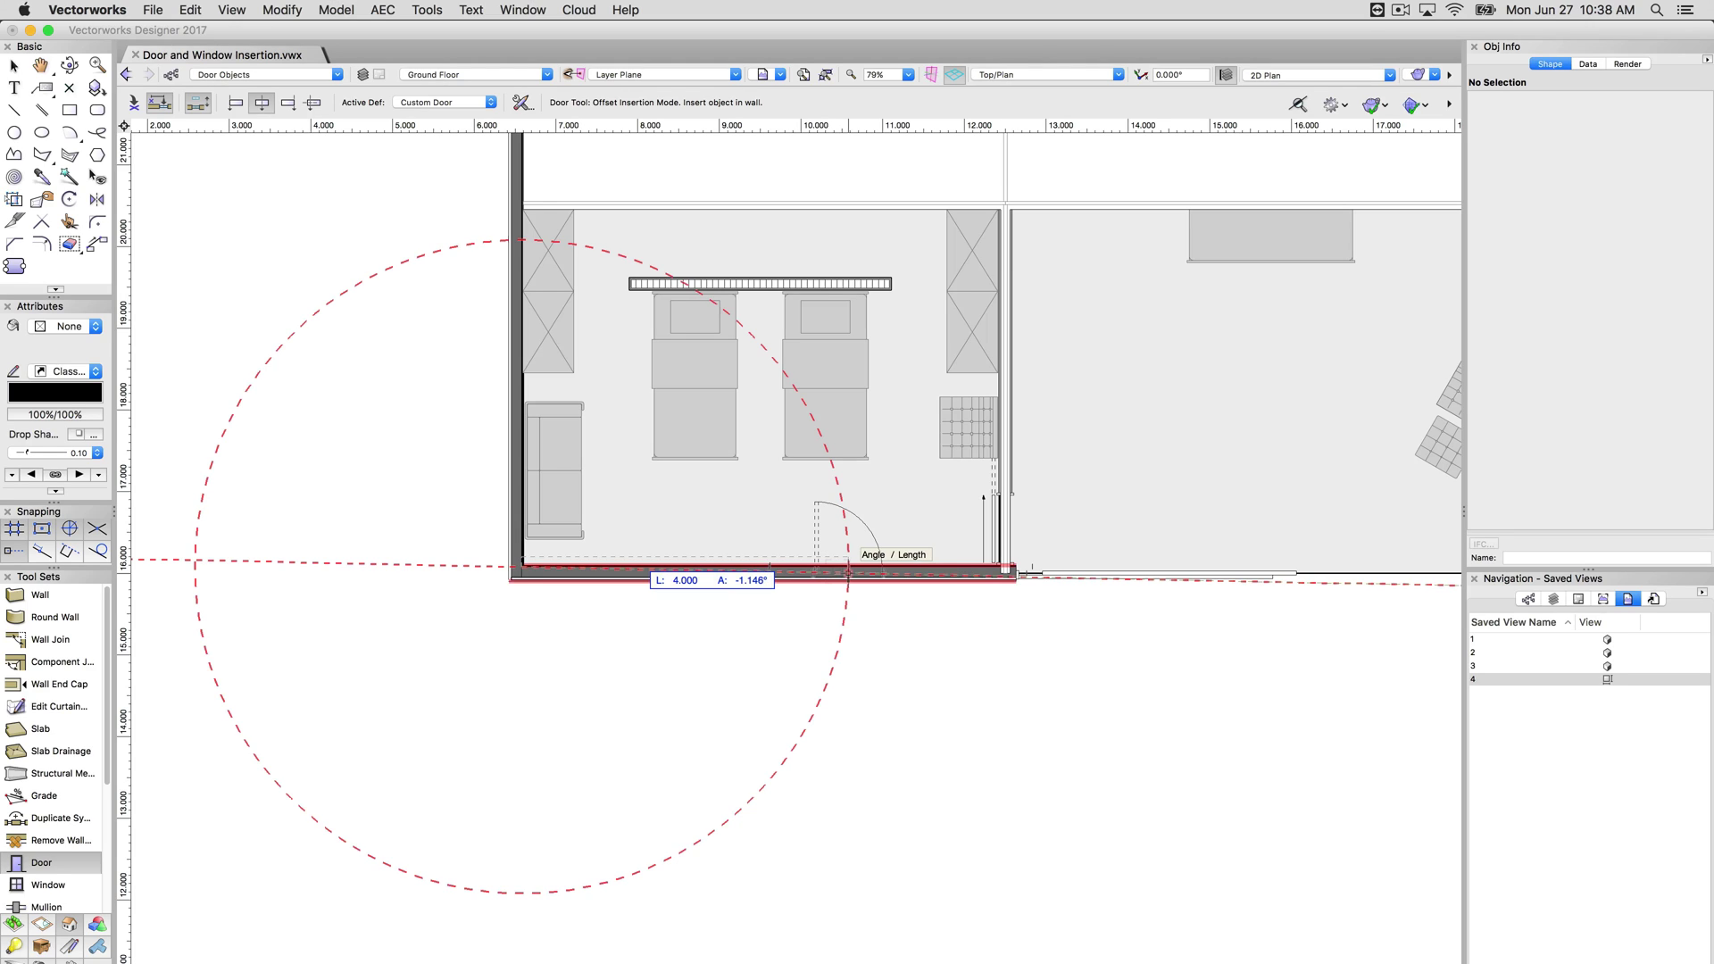
left_click(848, 570)
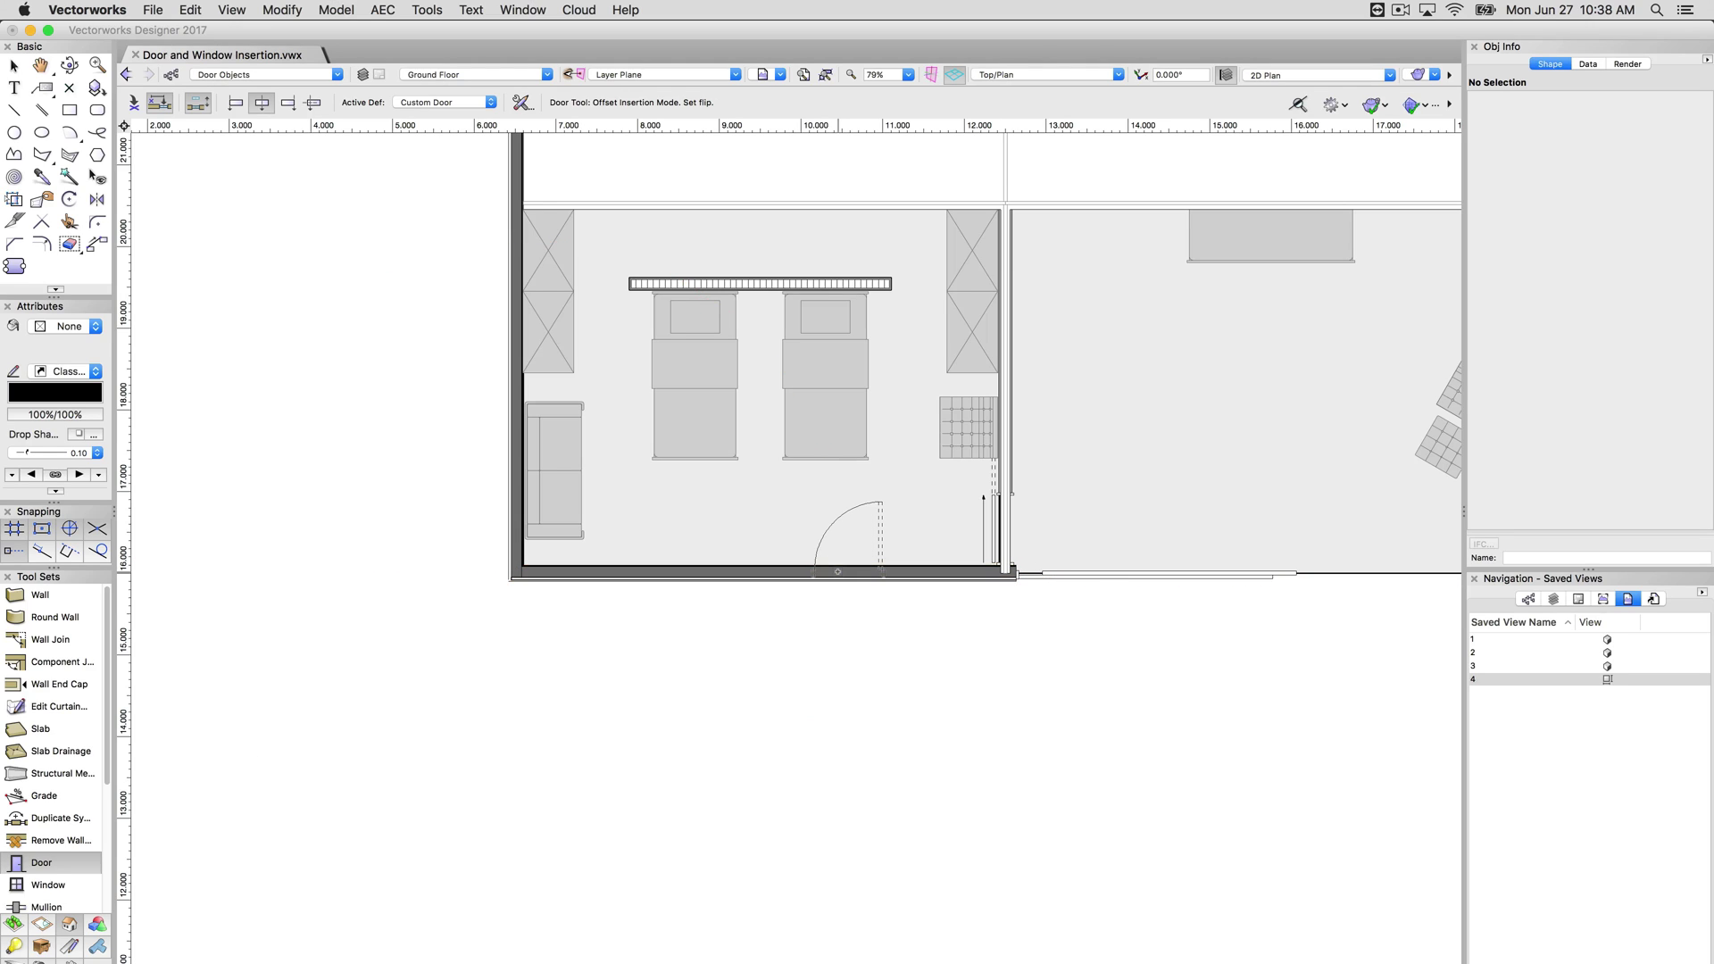
left_click(911, 620)
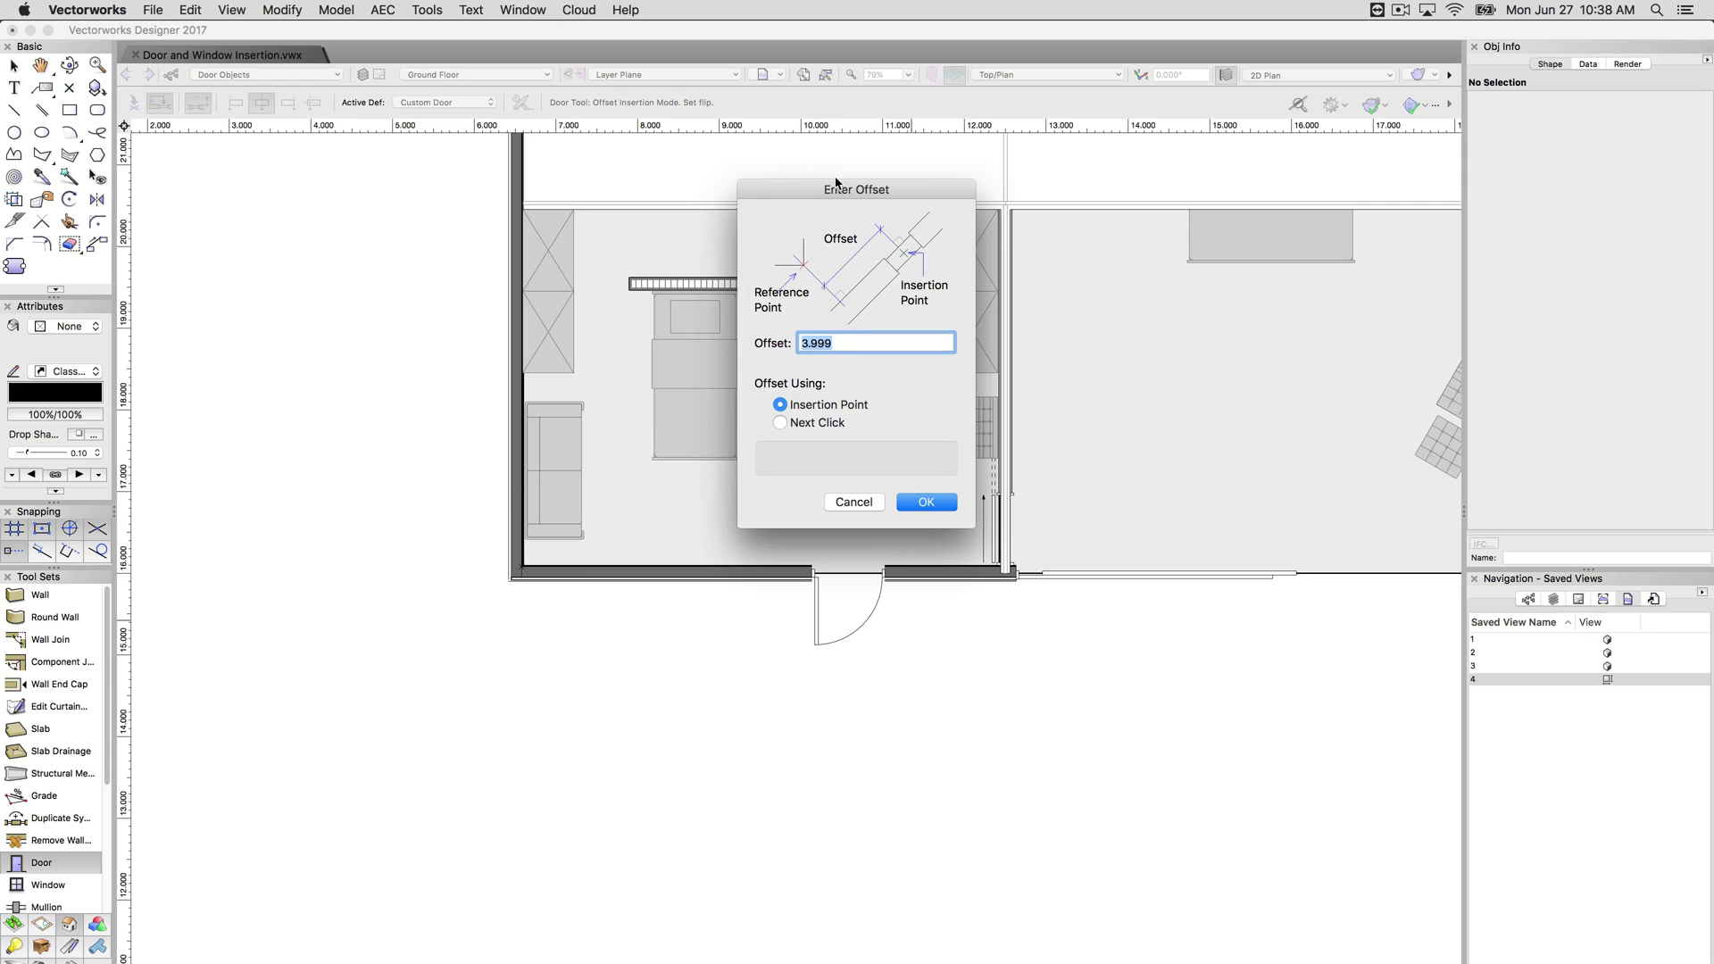
Step: Set the door's offset to 1 in the Enter Offset dialog and confirm
left_click_drag(839, 189, 1073, 308)
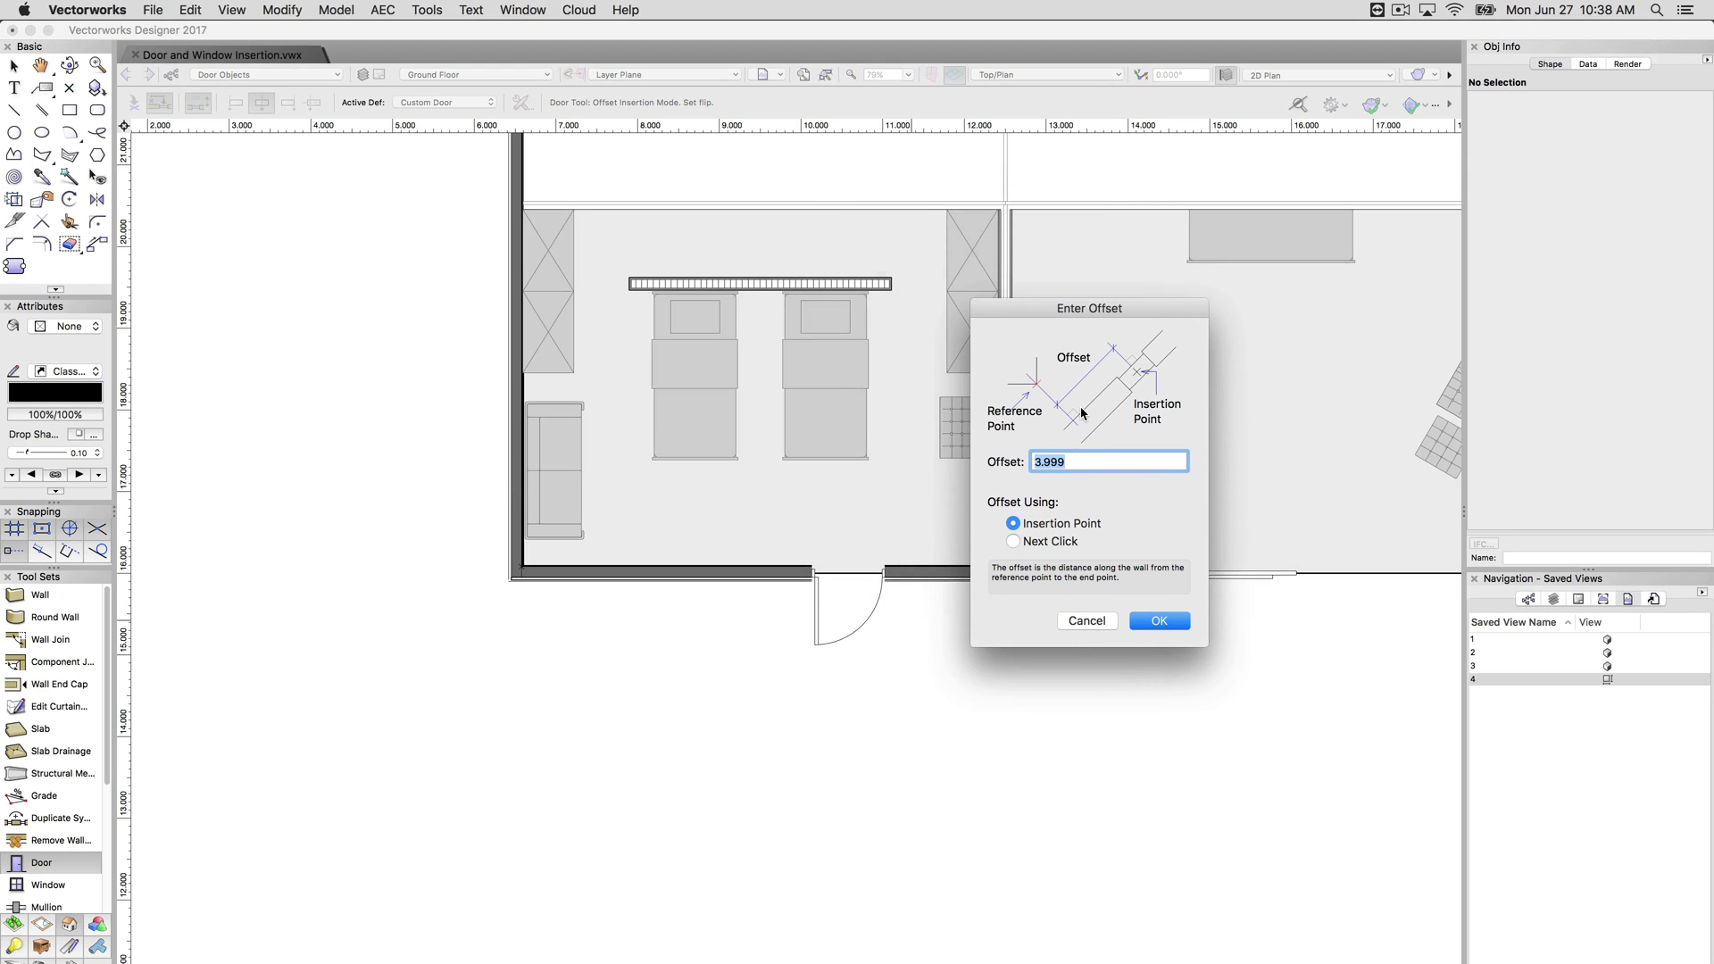
type("1")
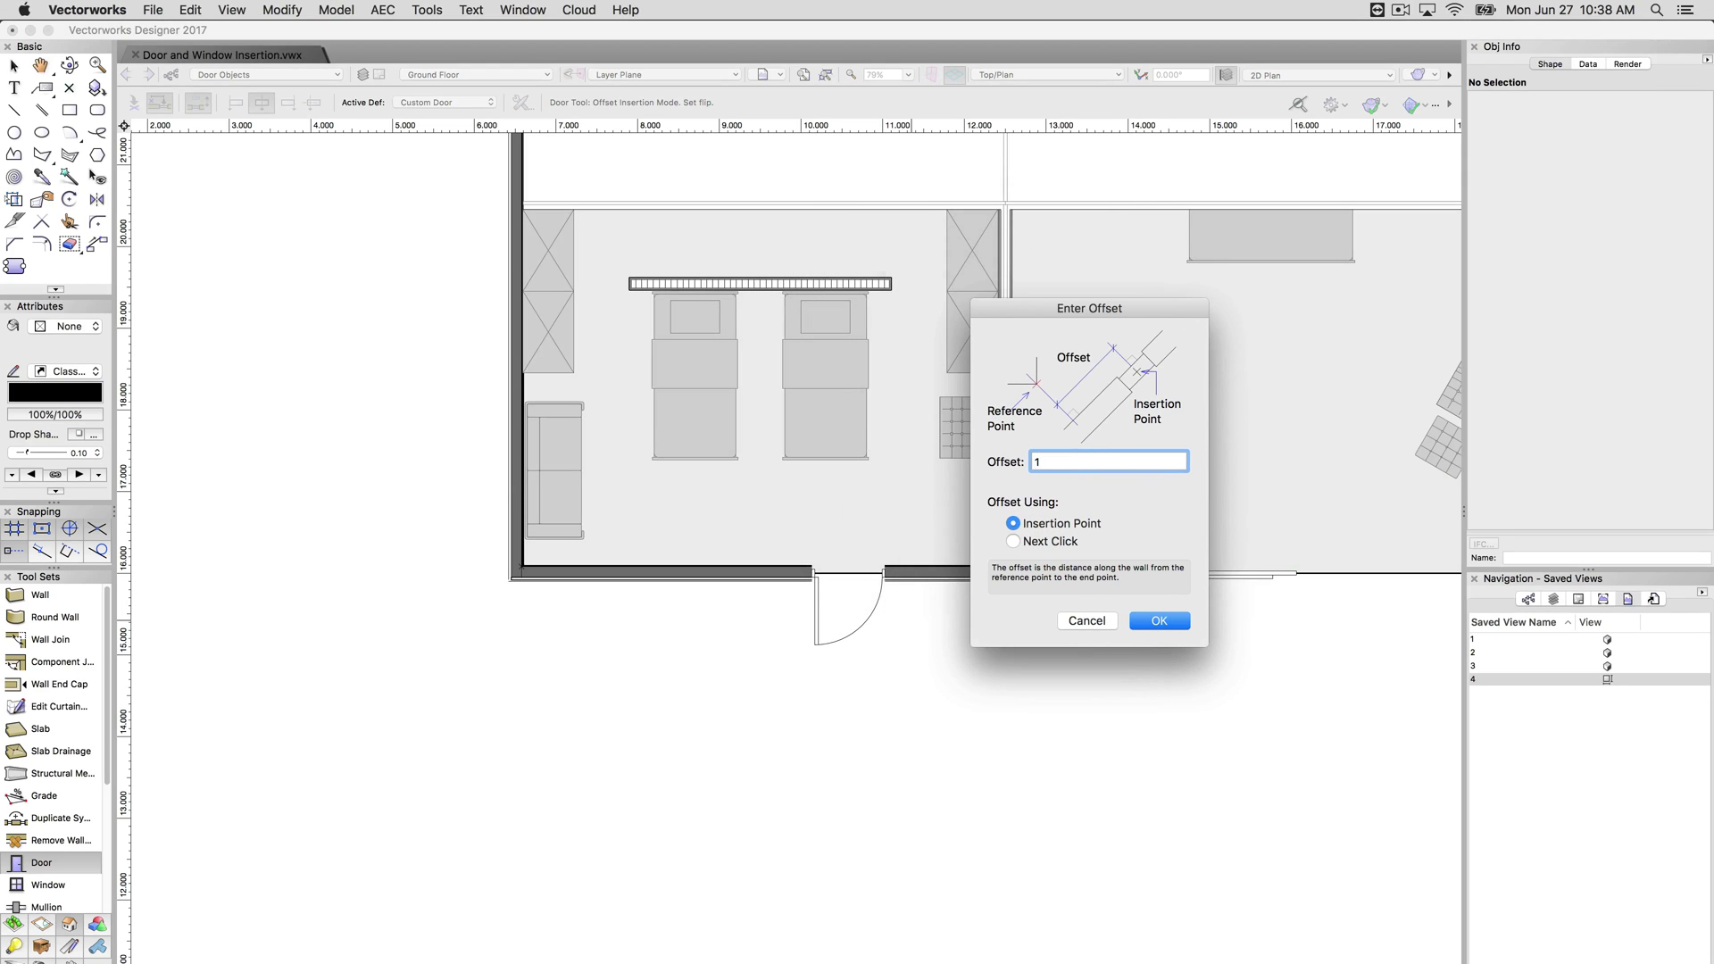
left_click(1158, 620)
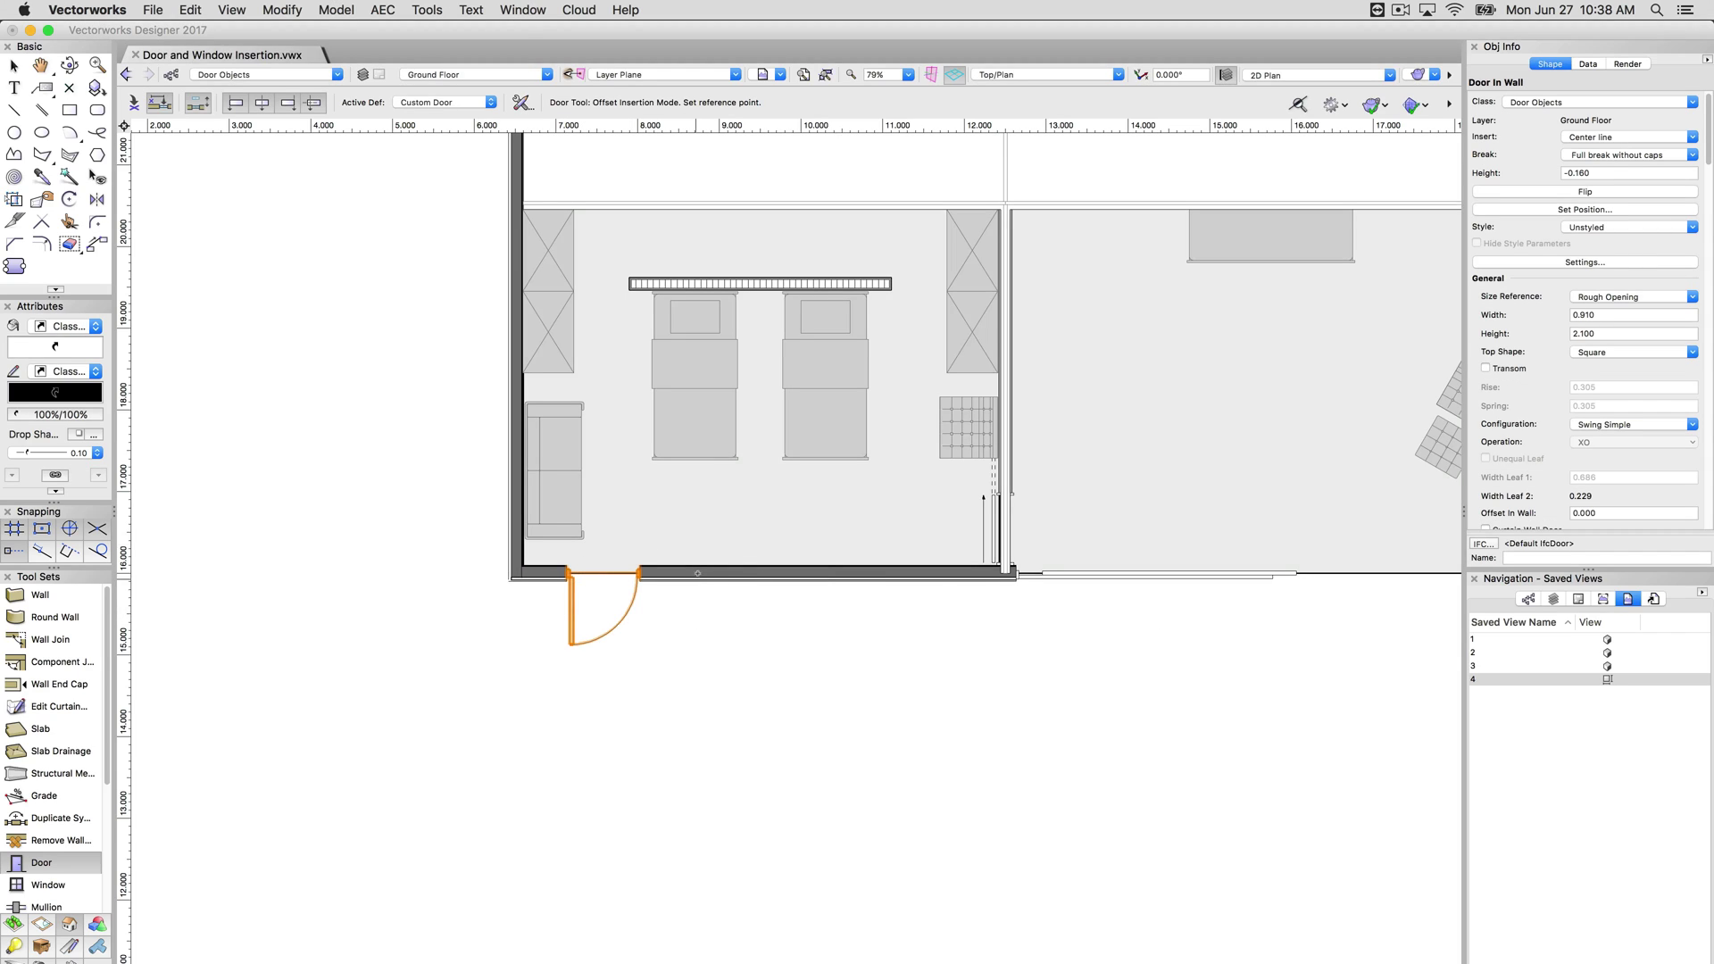
Step: Insert a trial second door at a 3 m offset, then undo it
left_click(725, 569)
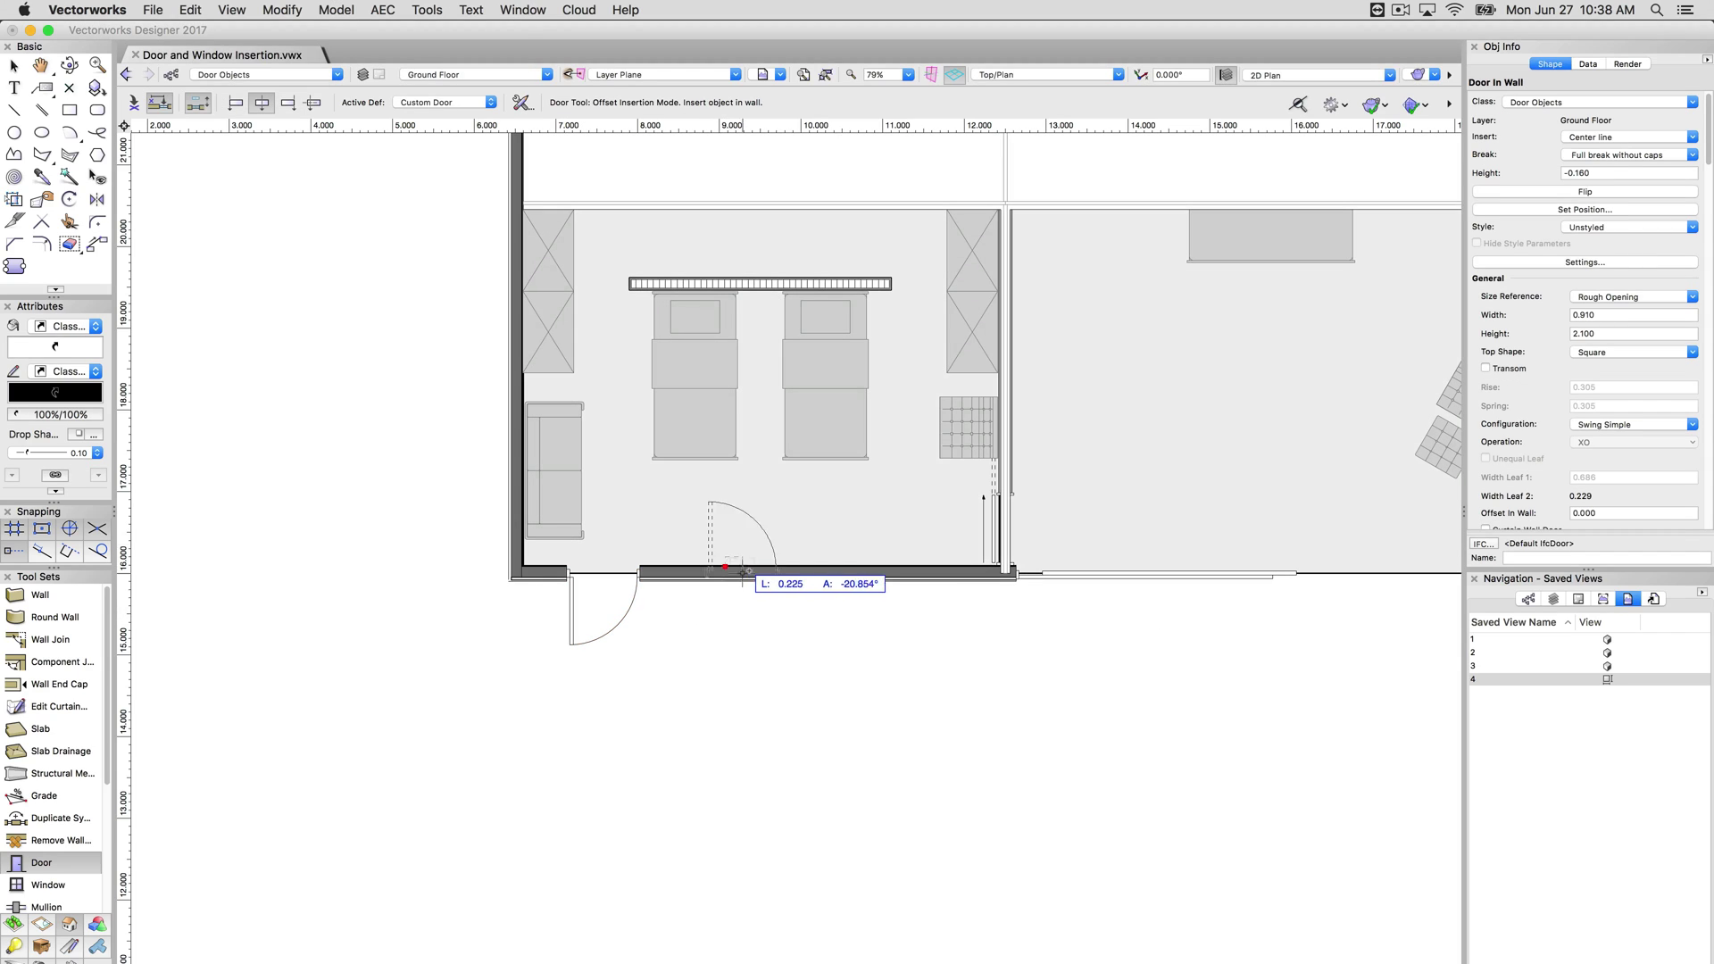
left_click(842, 573)
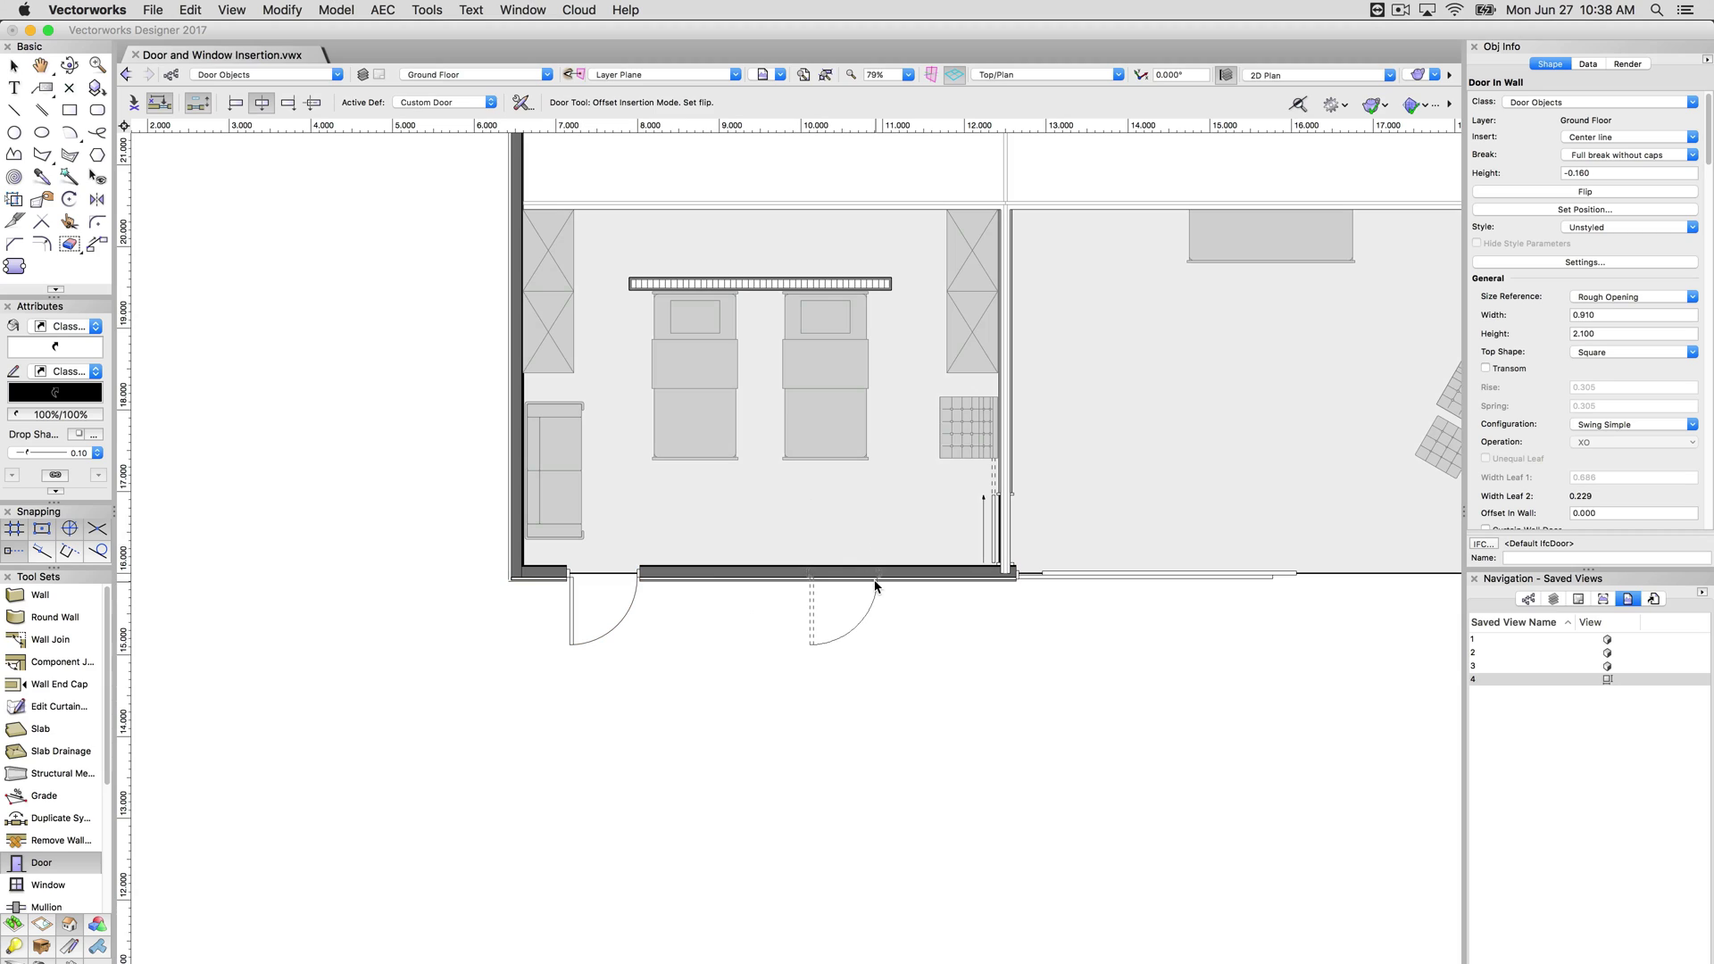
left_click(877, 587)
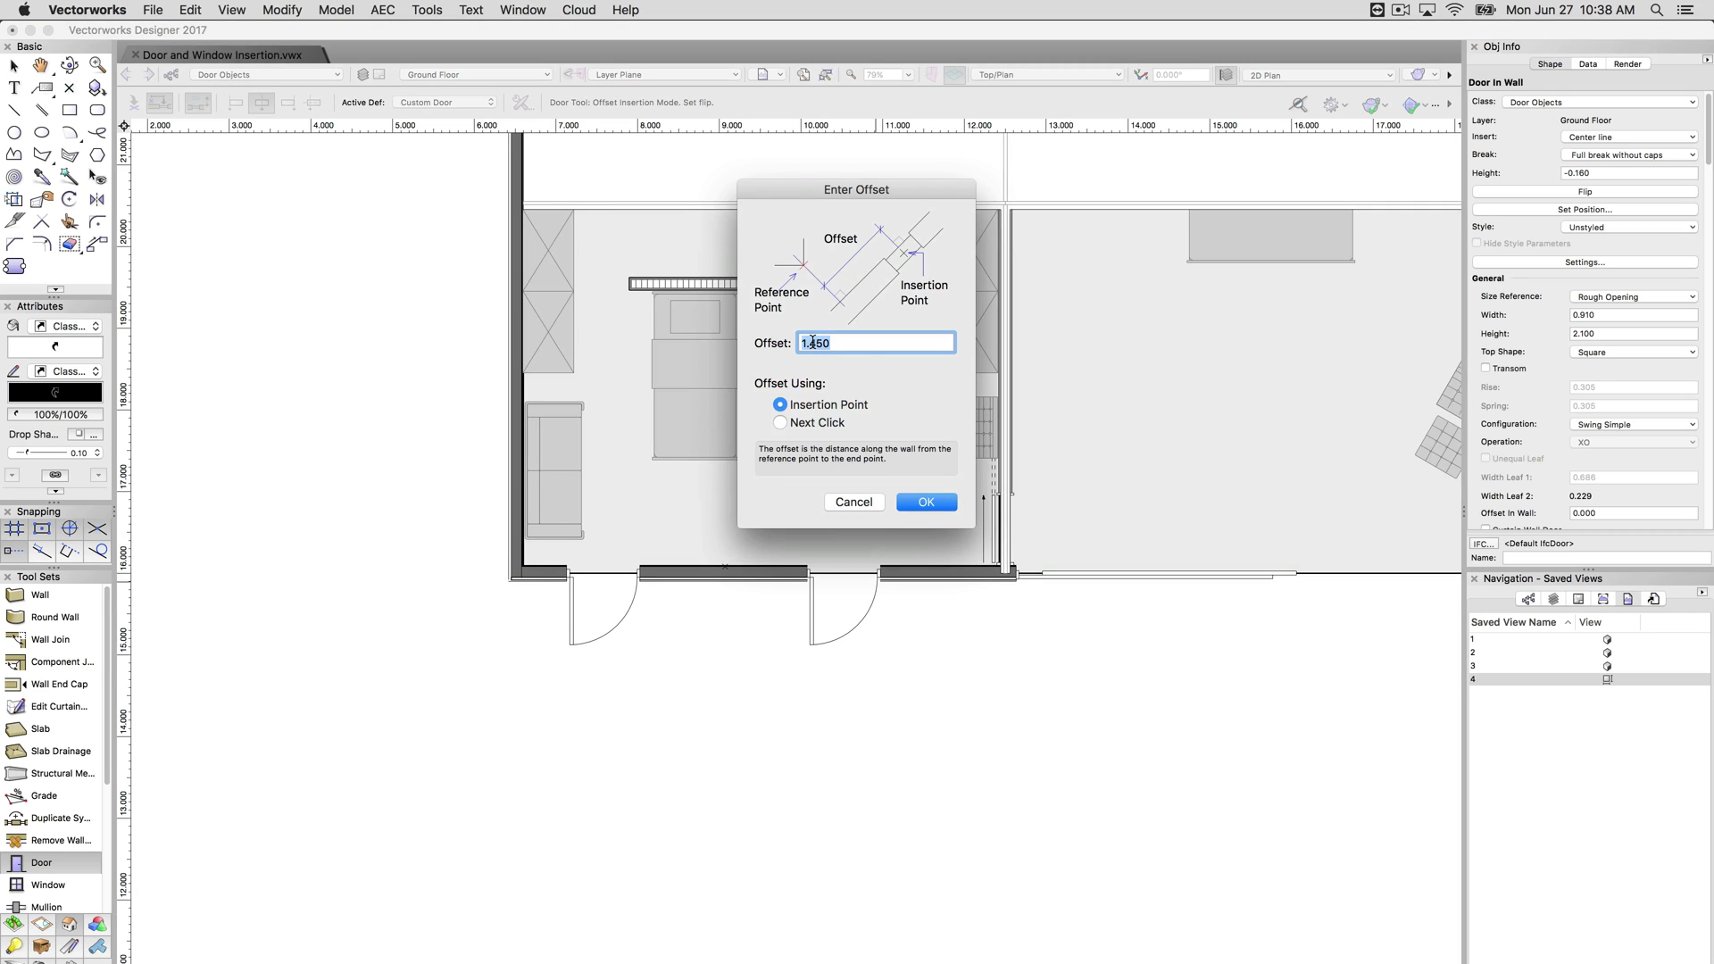
type("3")
left_click(926, 502)
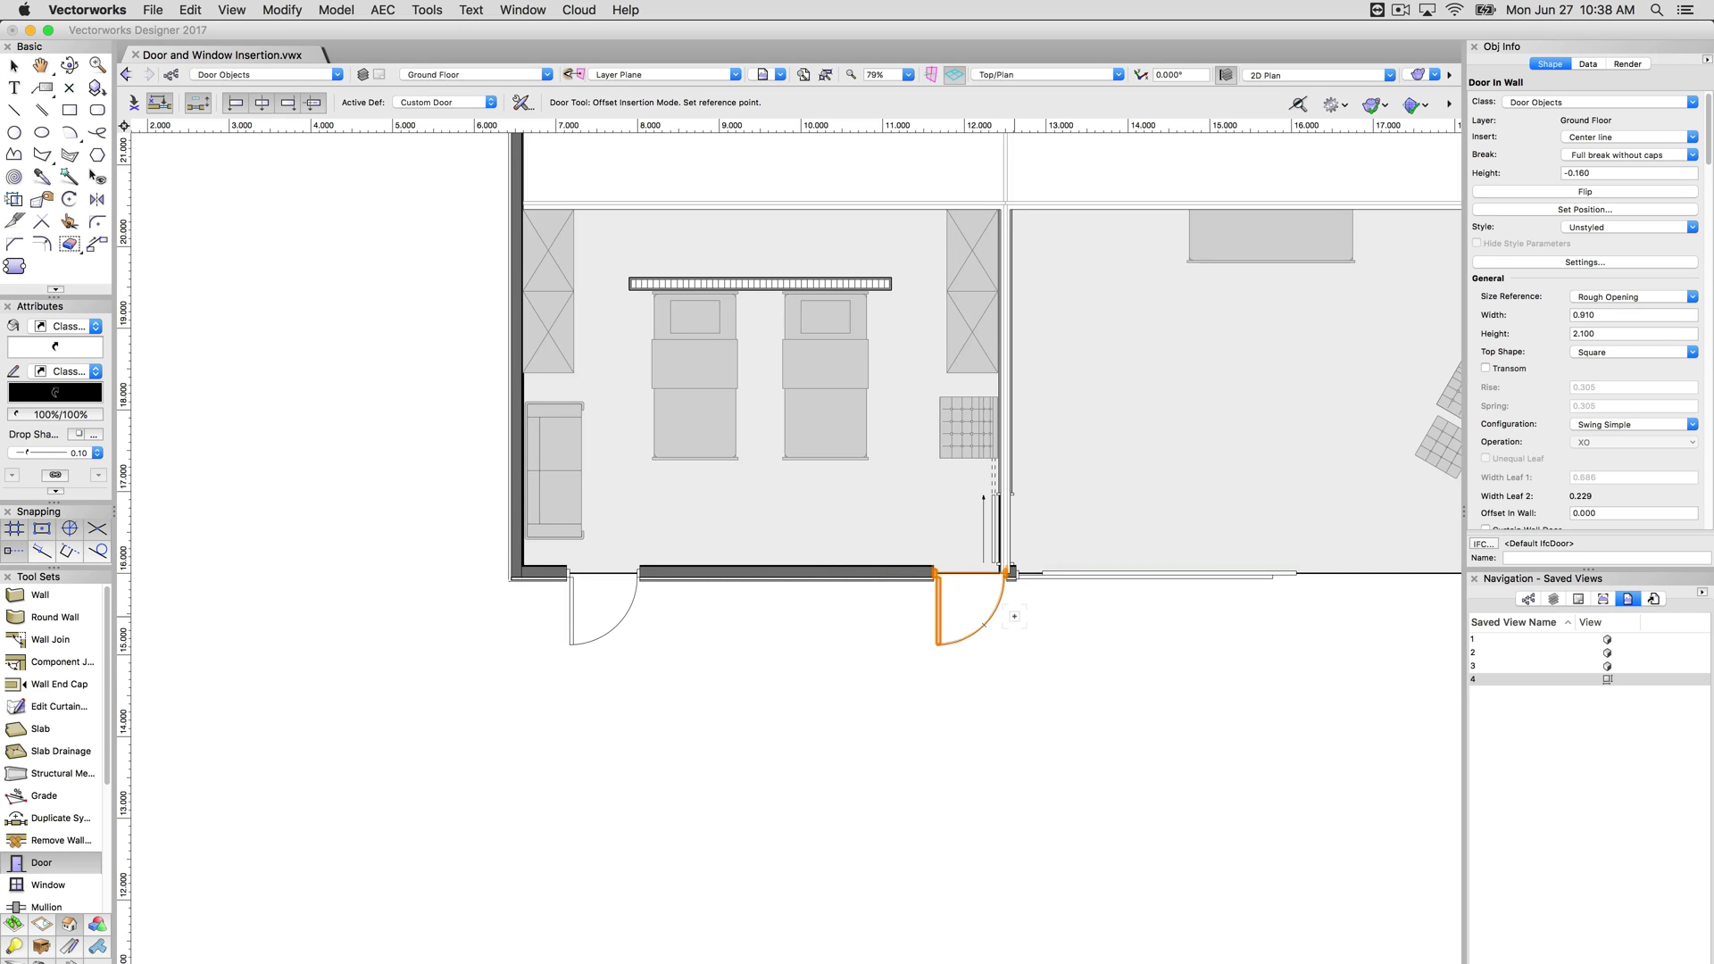
key("super+z")
Step: With the Selection tool (X), drag the door along the bottom wall until it butts against the left corner
key("x")
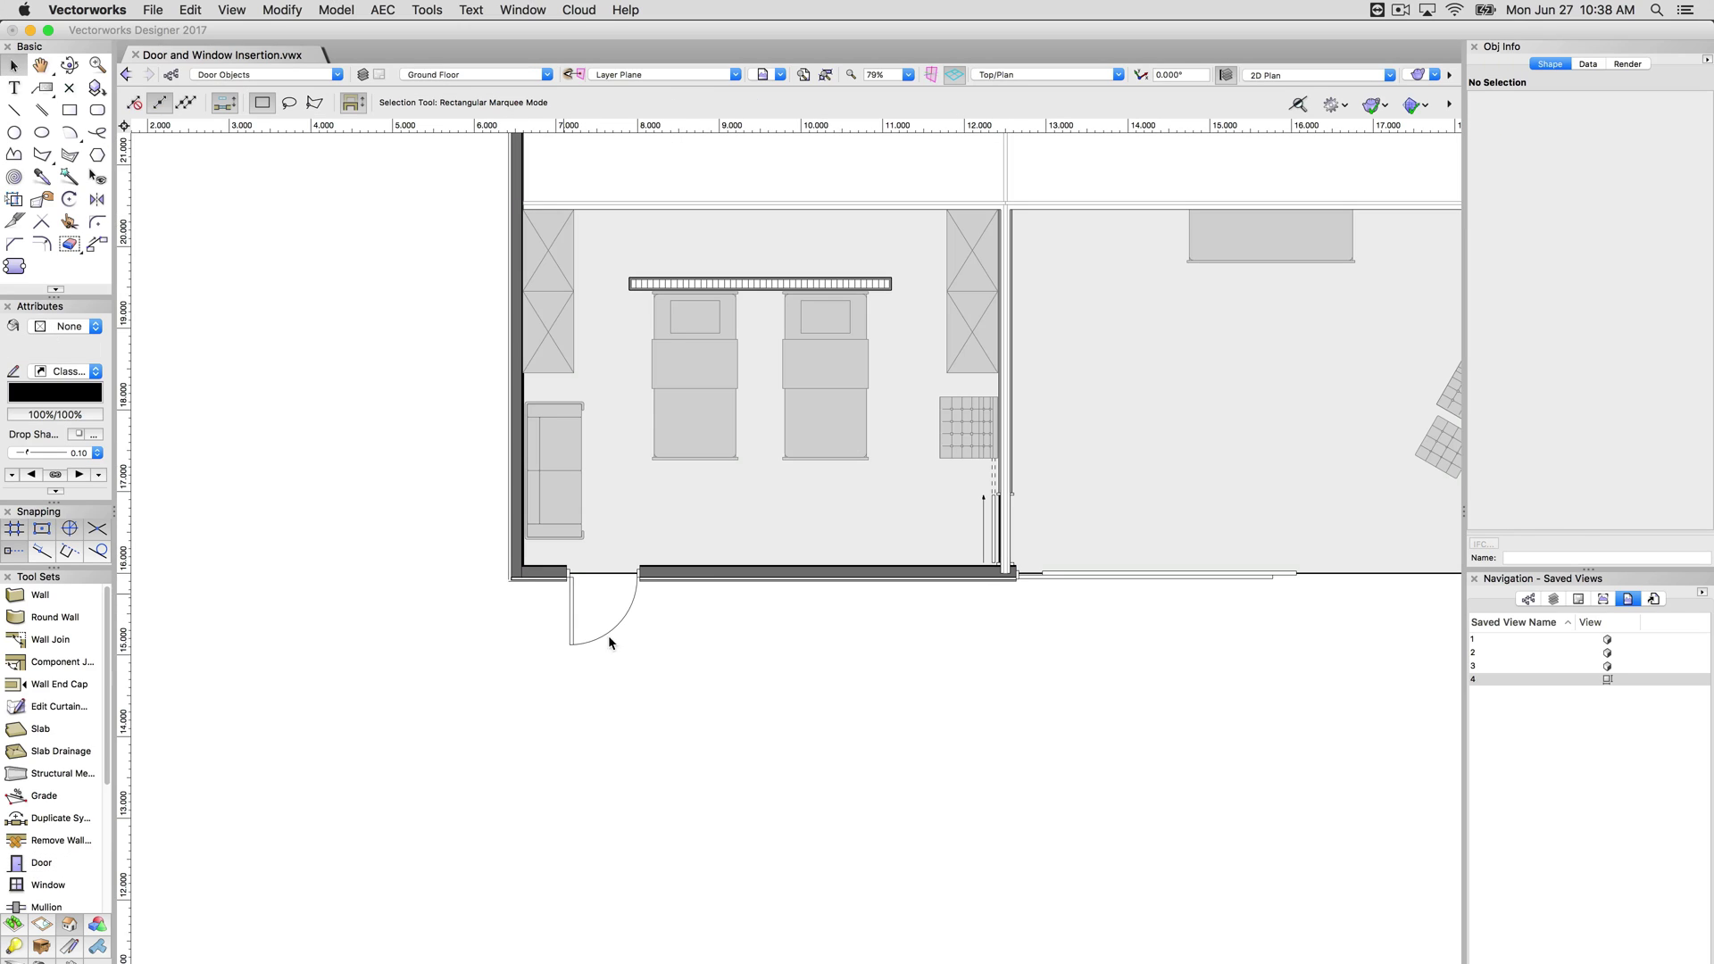
left_click(630, 603)
left_click_drag(586, 573, 668, 572)
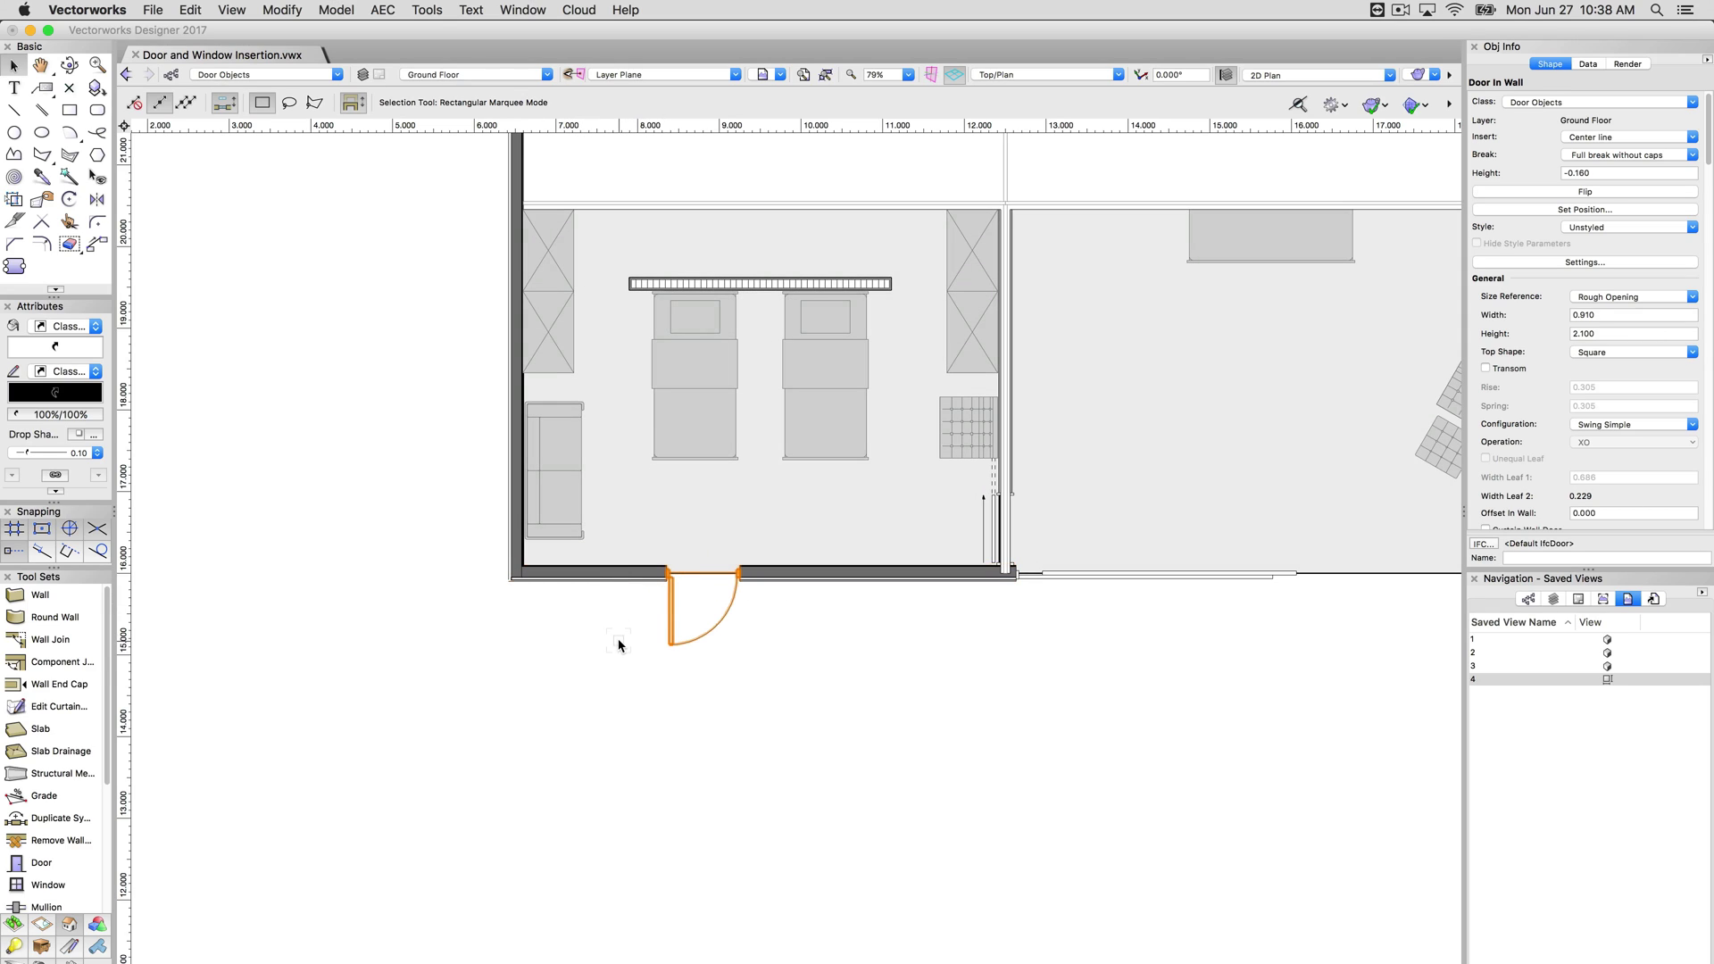
left_click(618, 645)
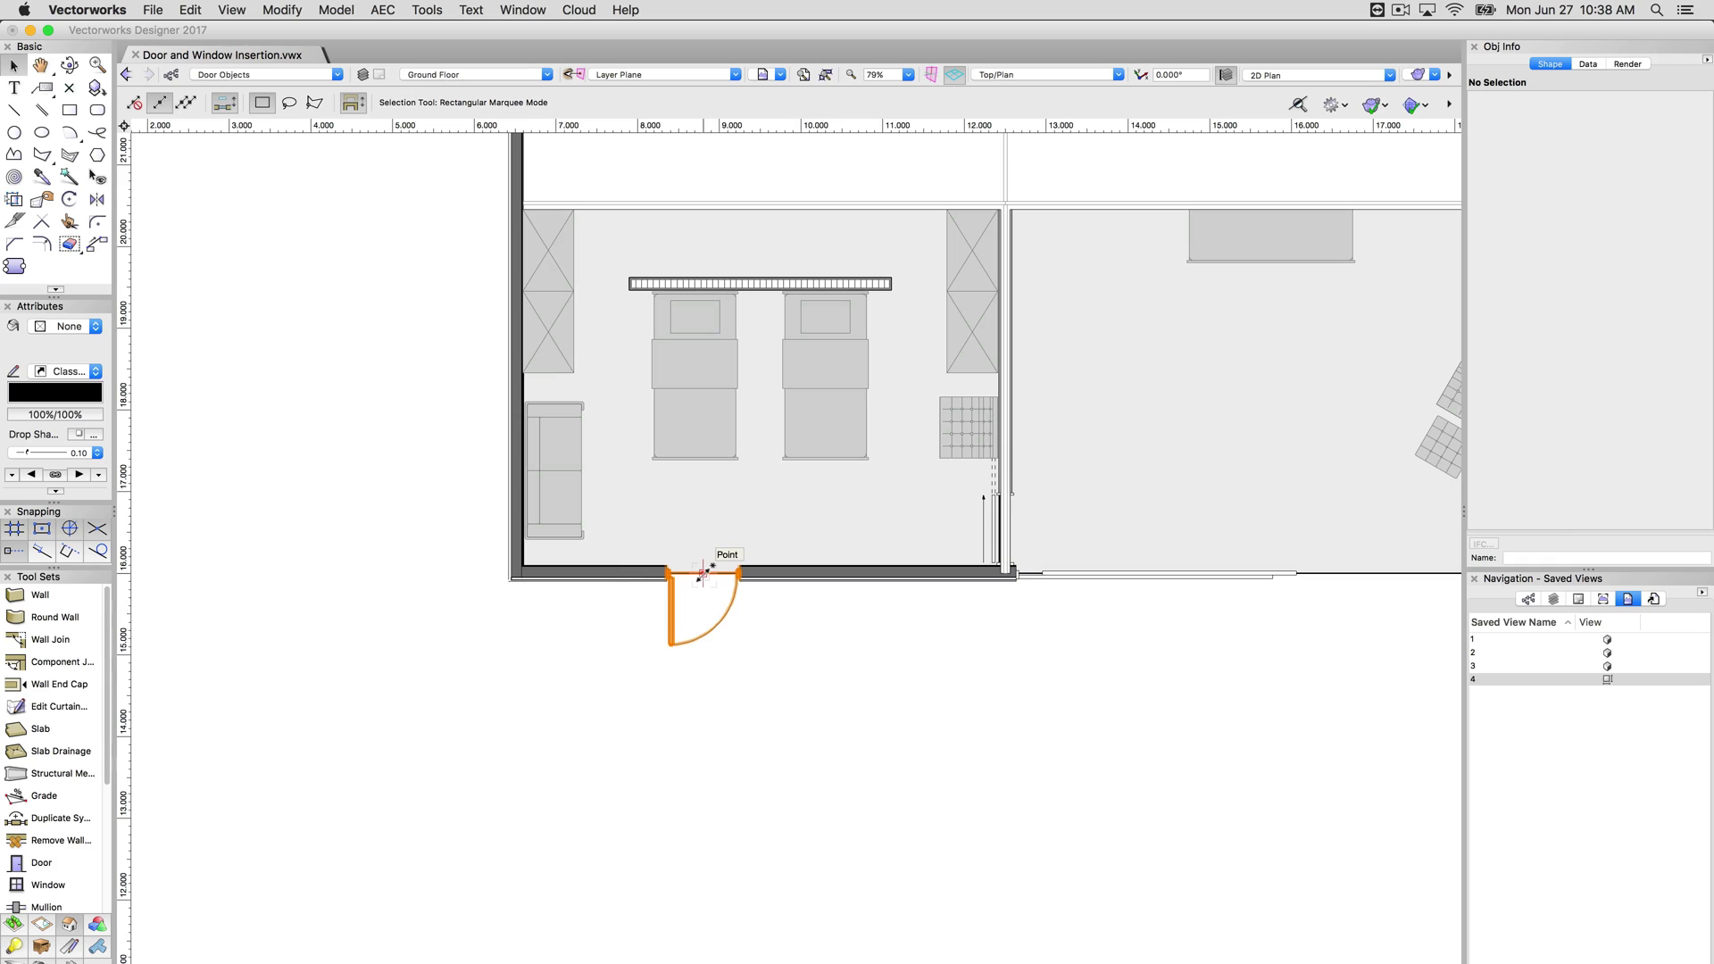
mouse_move(702, 573)
left_mouse_down()
mouse_move(879, 582)
mouse_move(687, 572)
mouse_move(919, 574)
mouse_move(598, 576)
mouse_move(715, 585)
left_mouse_up()
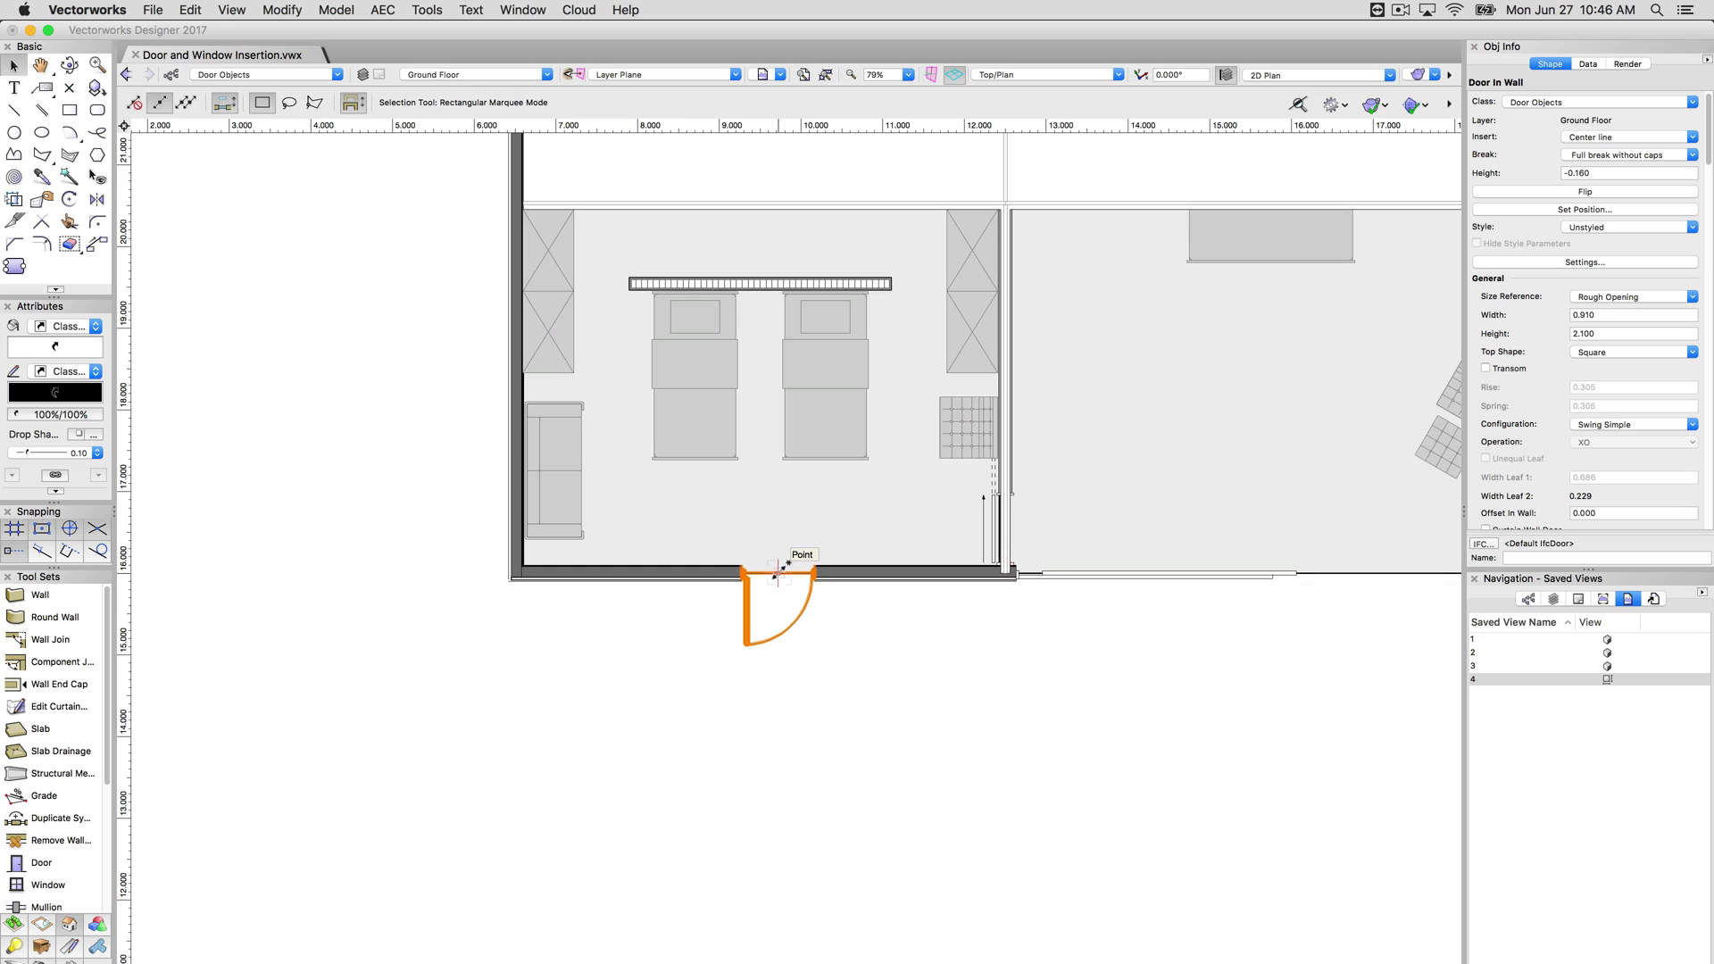
left_click_drag(779, 572, 565, 572)
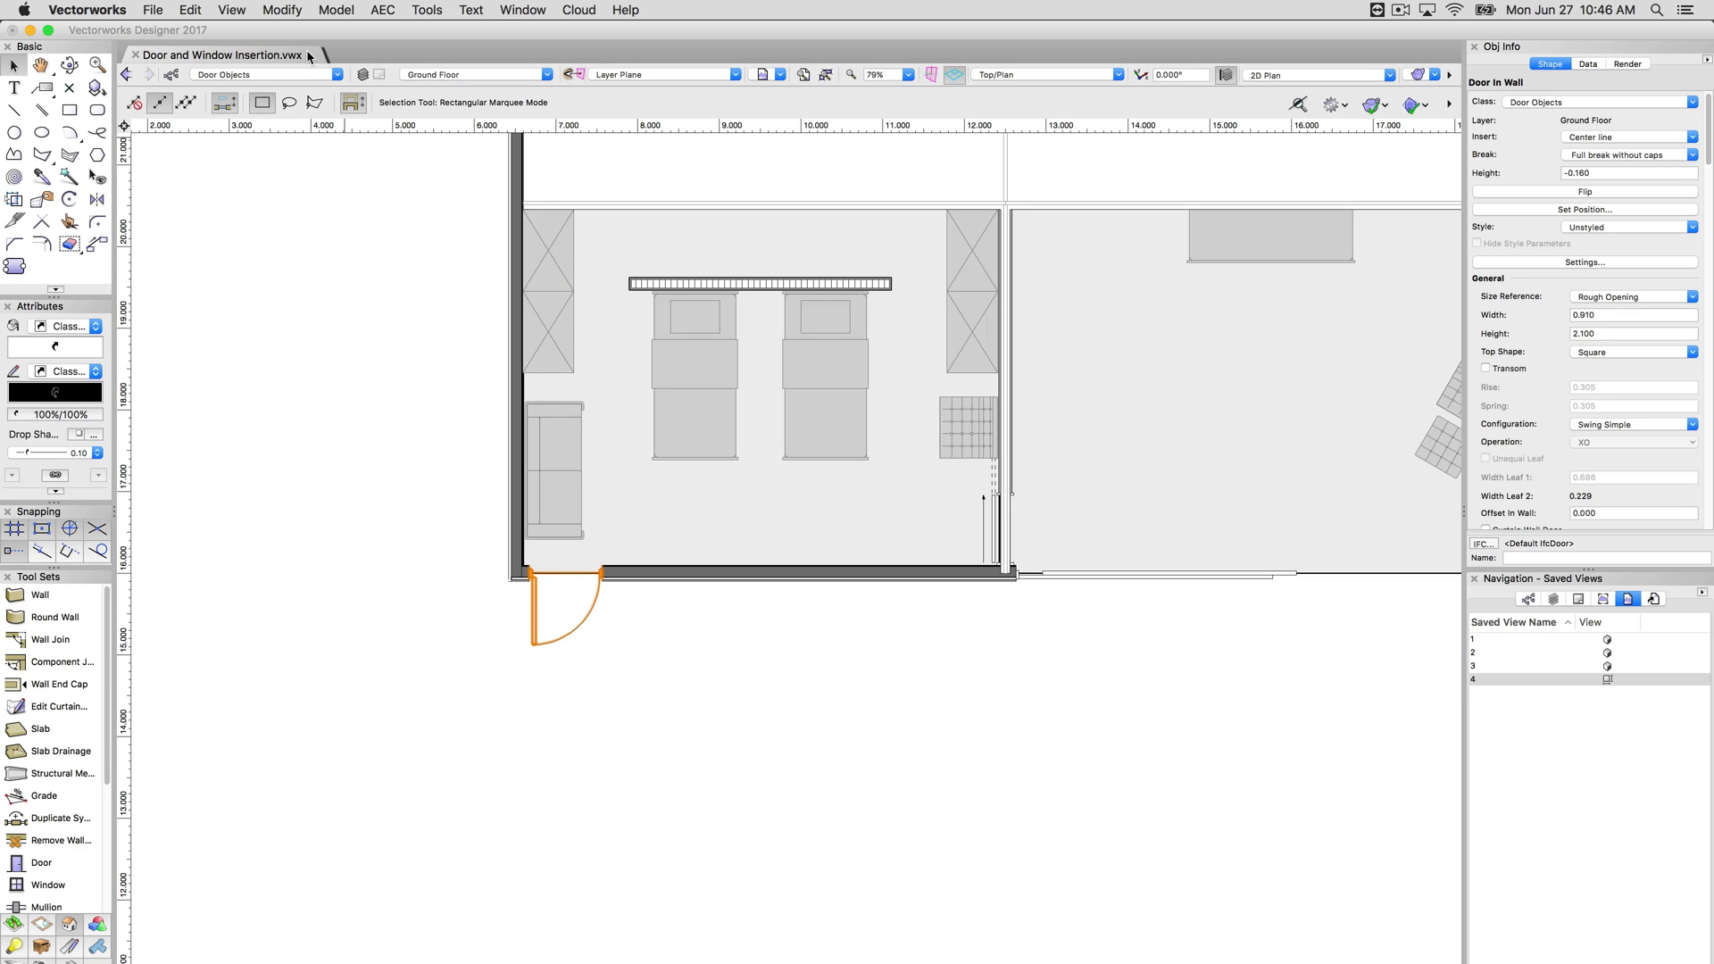
Step: Duplicate Array the door 3 times to the right at 0.5 m, then undo the overlapping copies
left_click(194, 10)
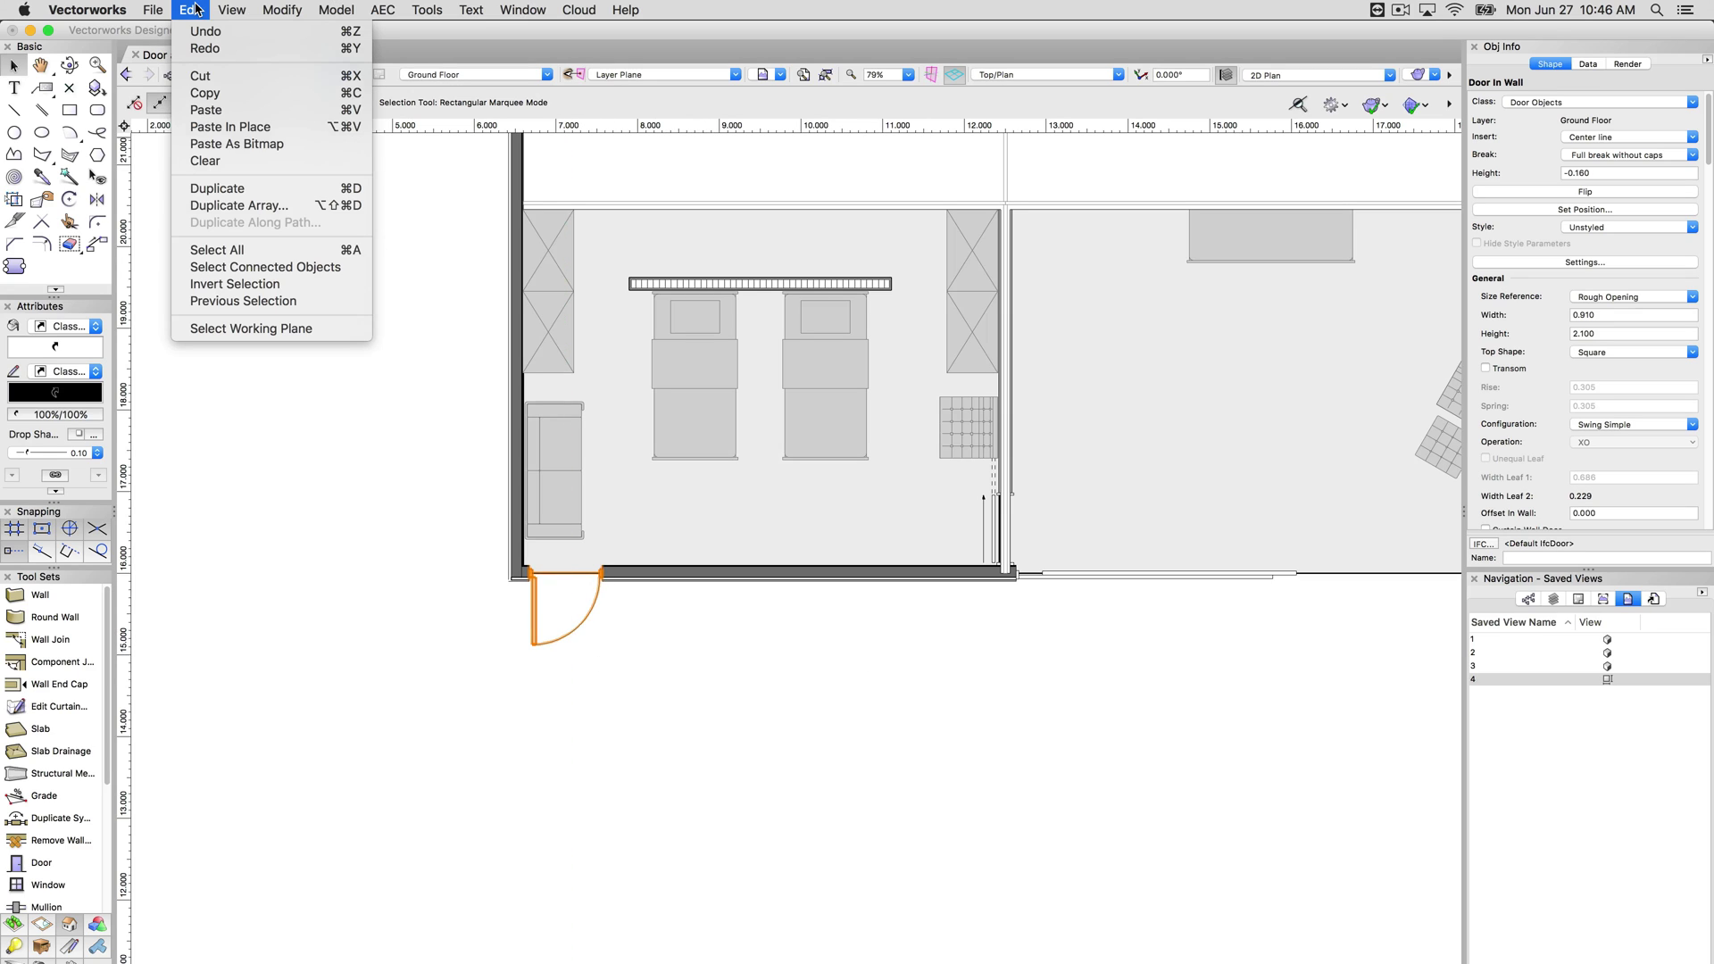
left_click(255, 211)
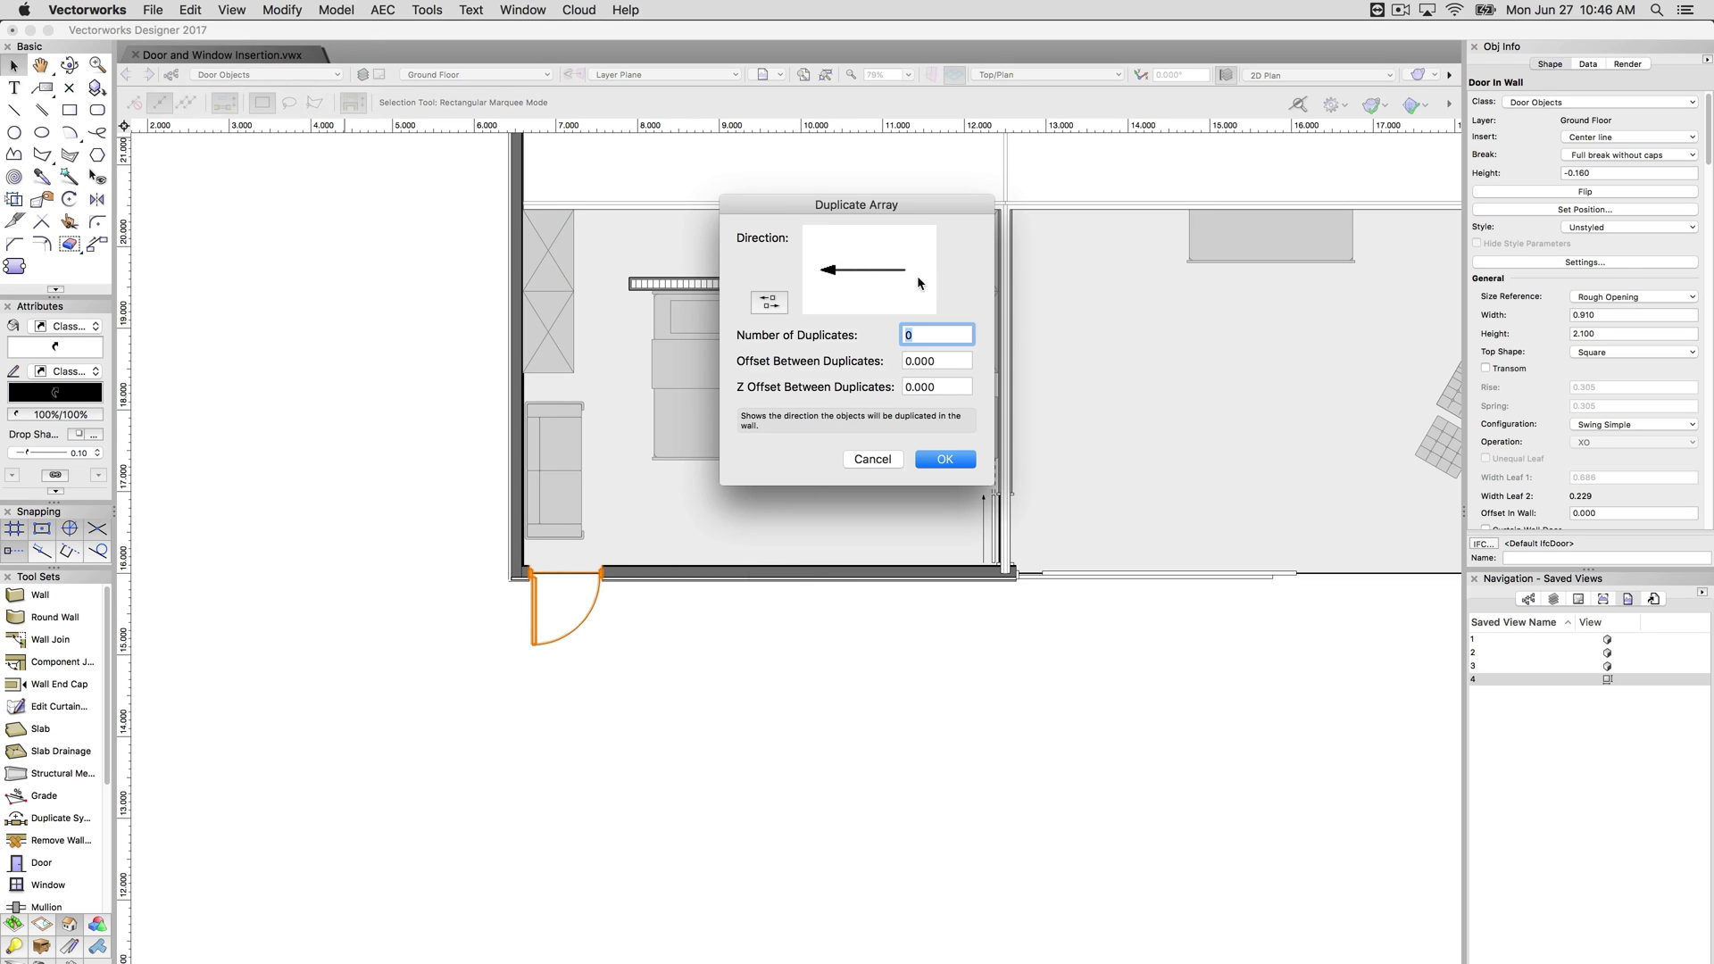
left_click(770, 303)
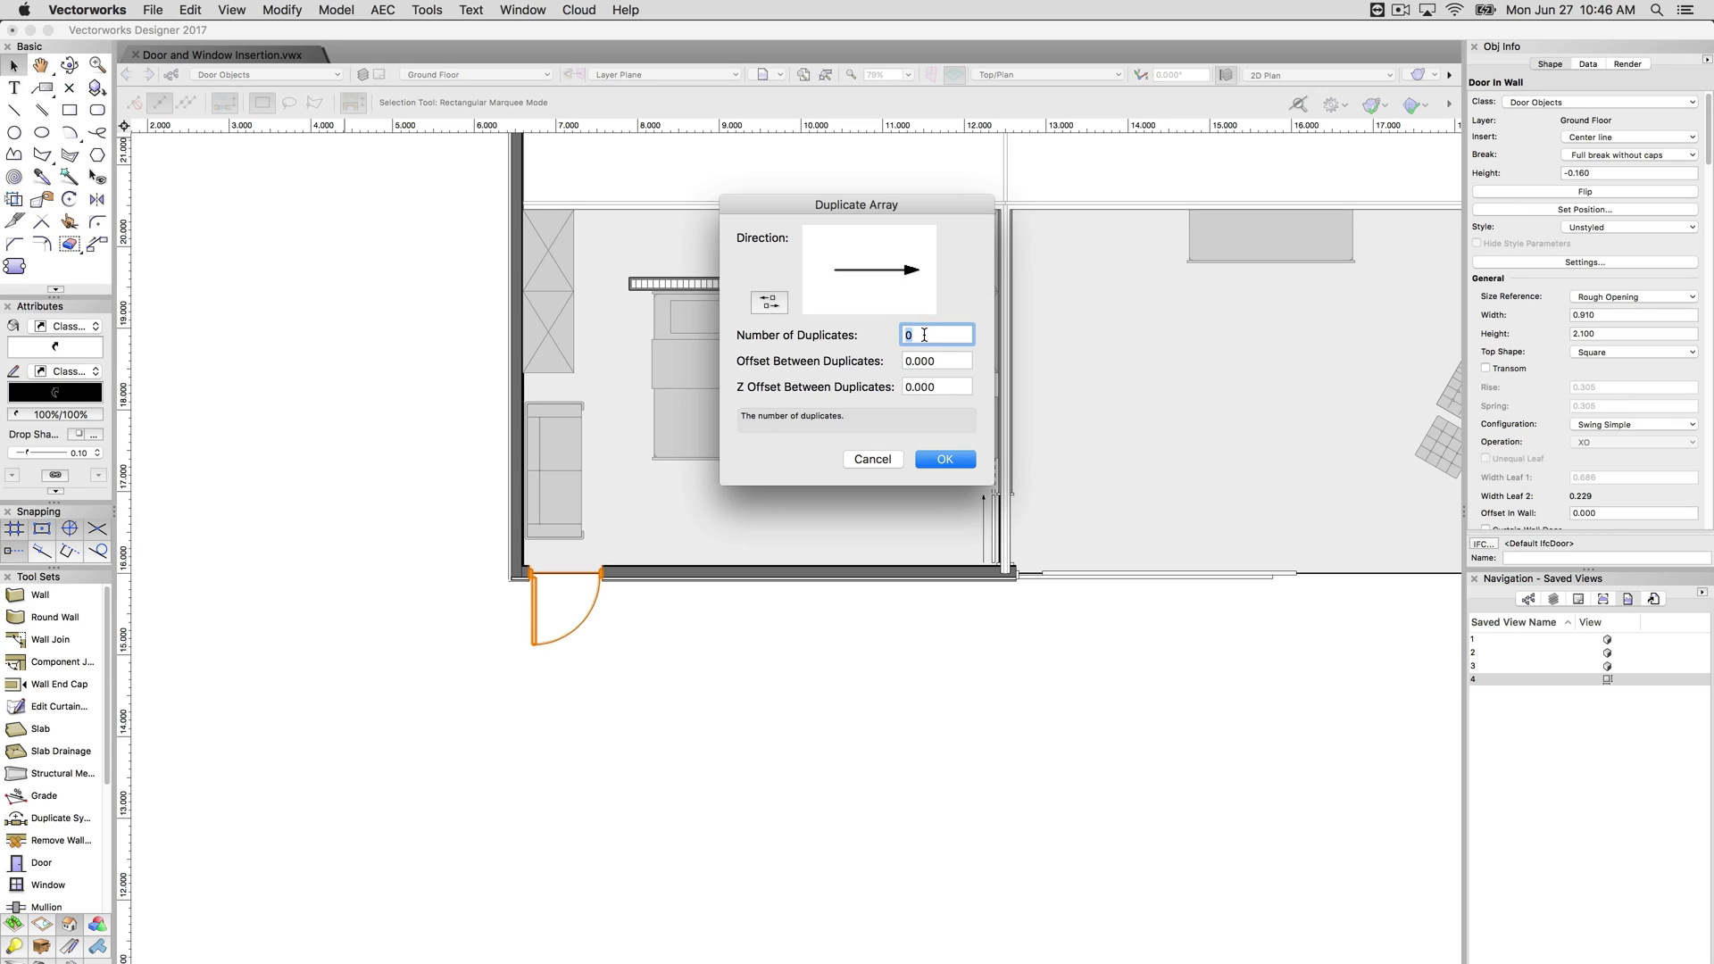
type("3")
key("Tab")
type(".5")
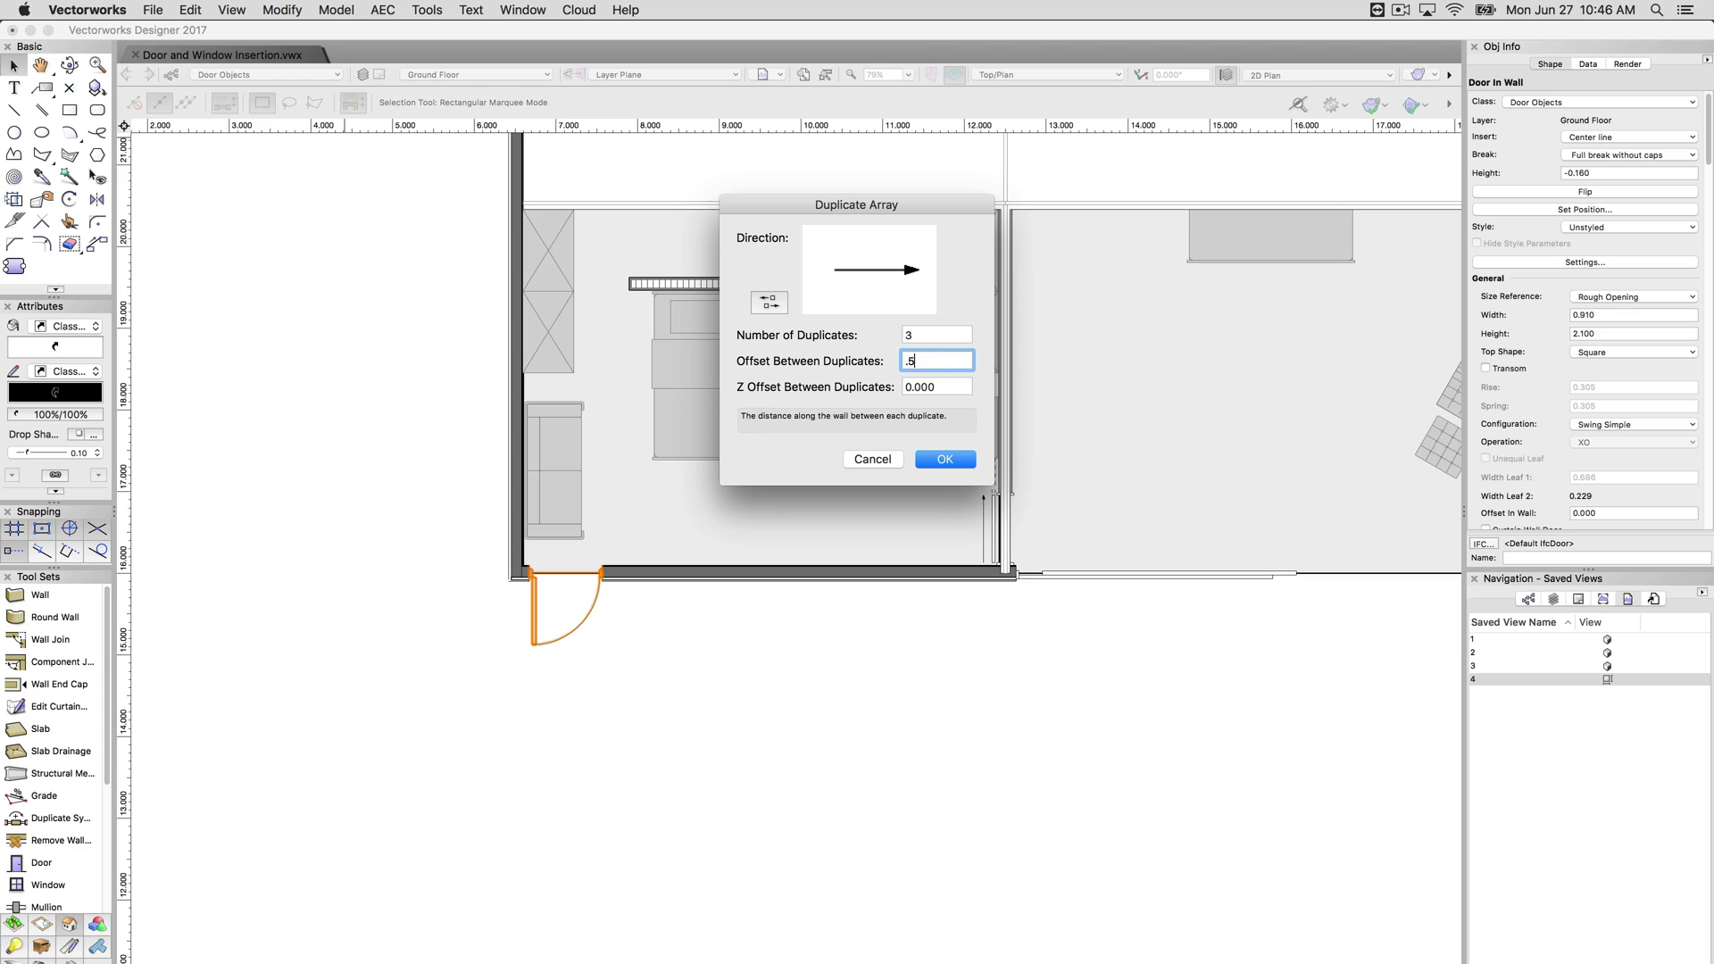
left_click(942, 460)
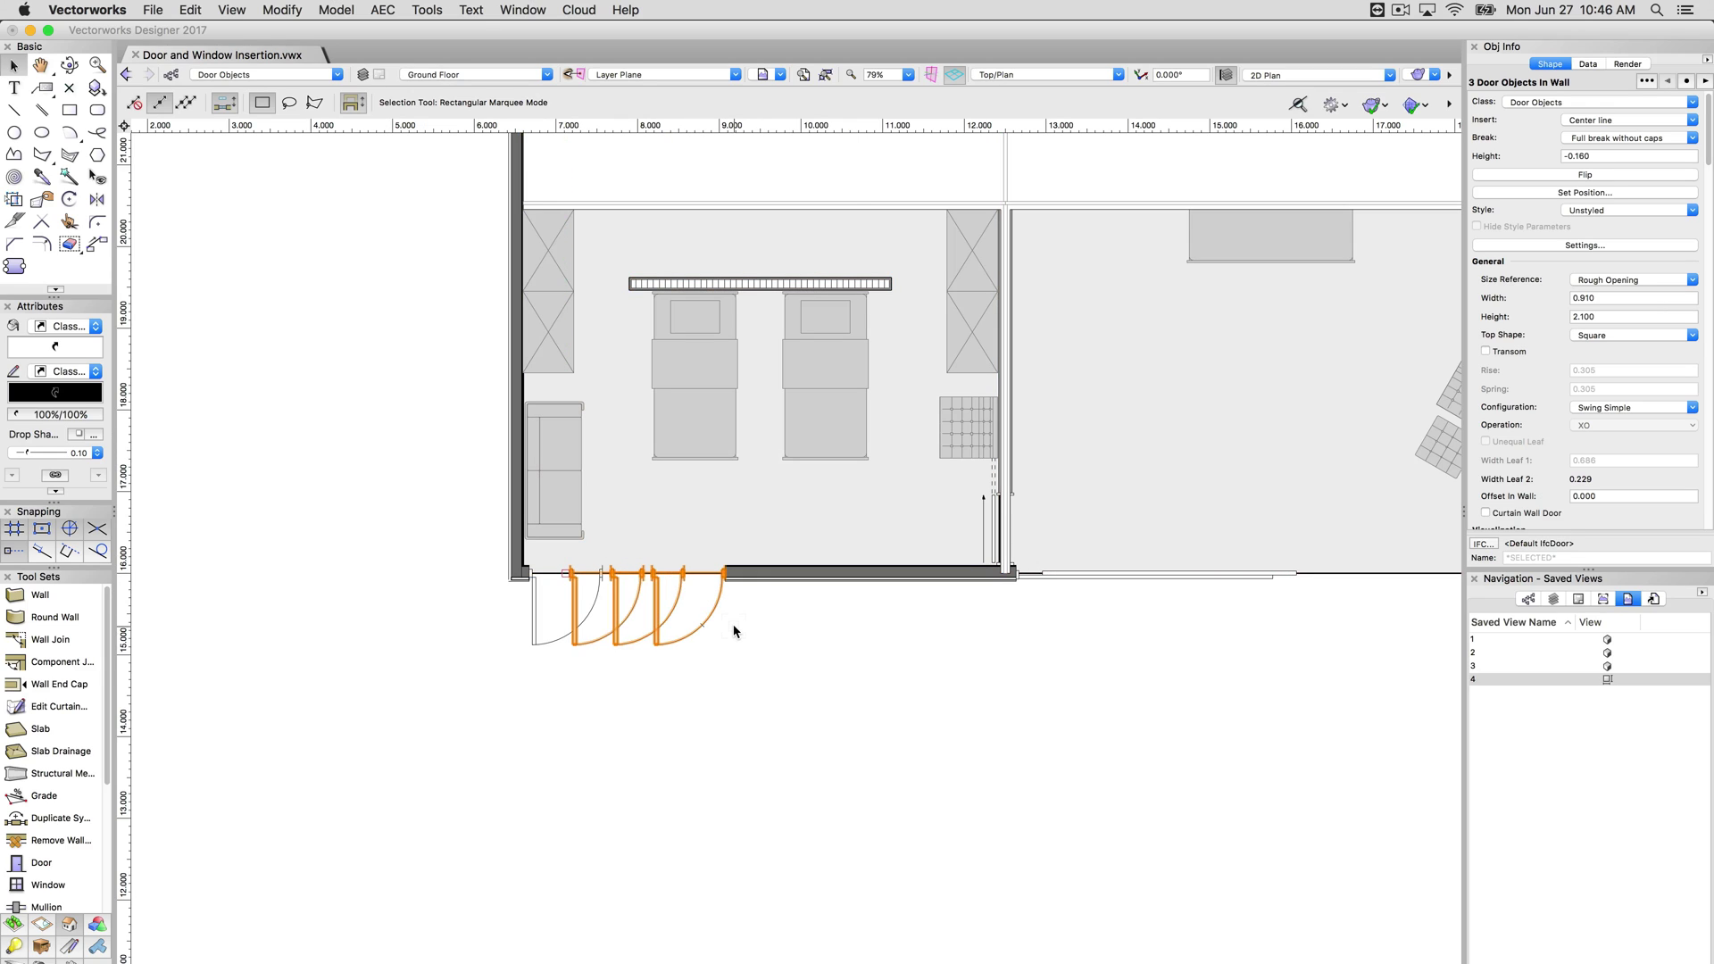
key("super+z")
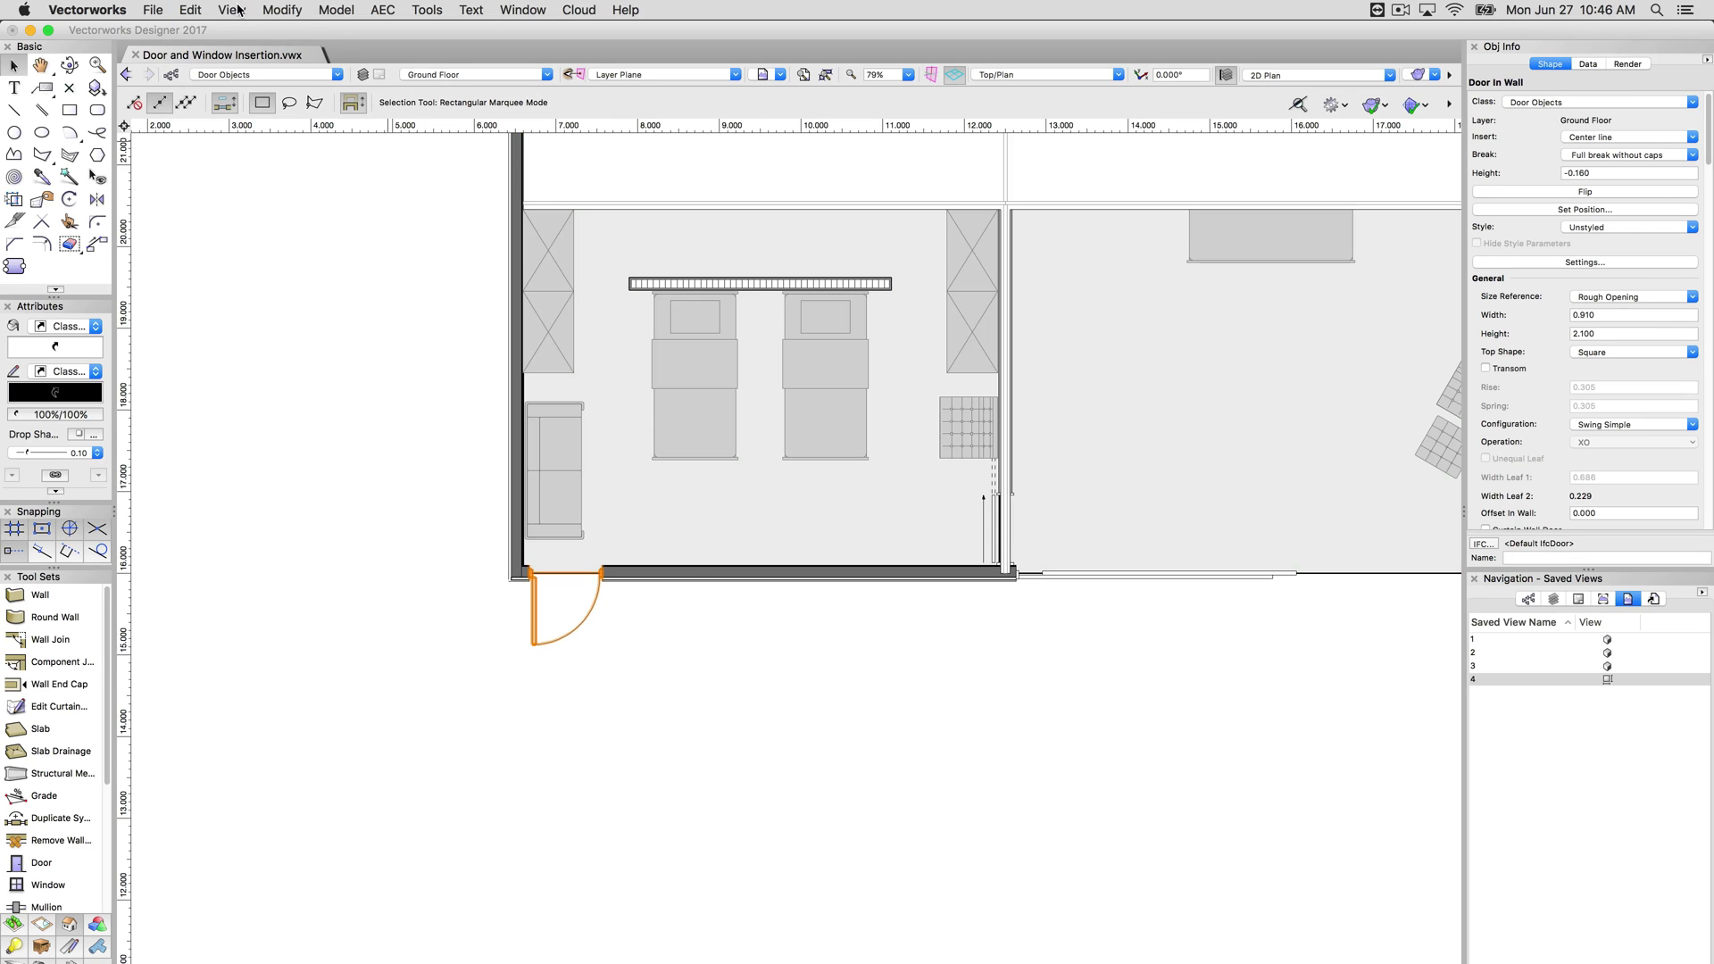
Step: Rerun Duplicate Array rightward with 3 copies at 1 m spacing
left_click(190, 9)
left_click(268, 213)
left_click(928, 295)
key("Tab")
type("1")
left_click(950, 461)
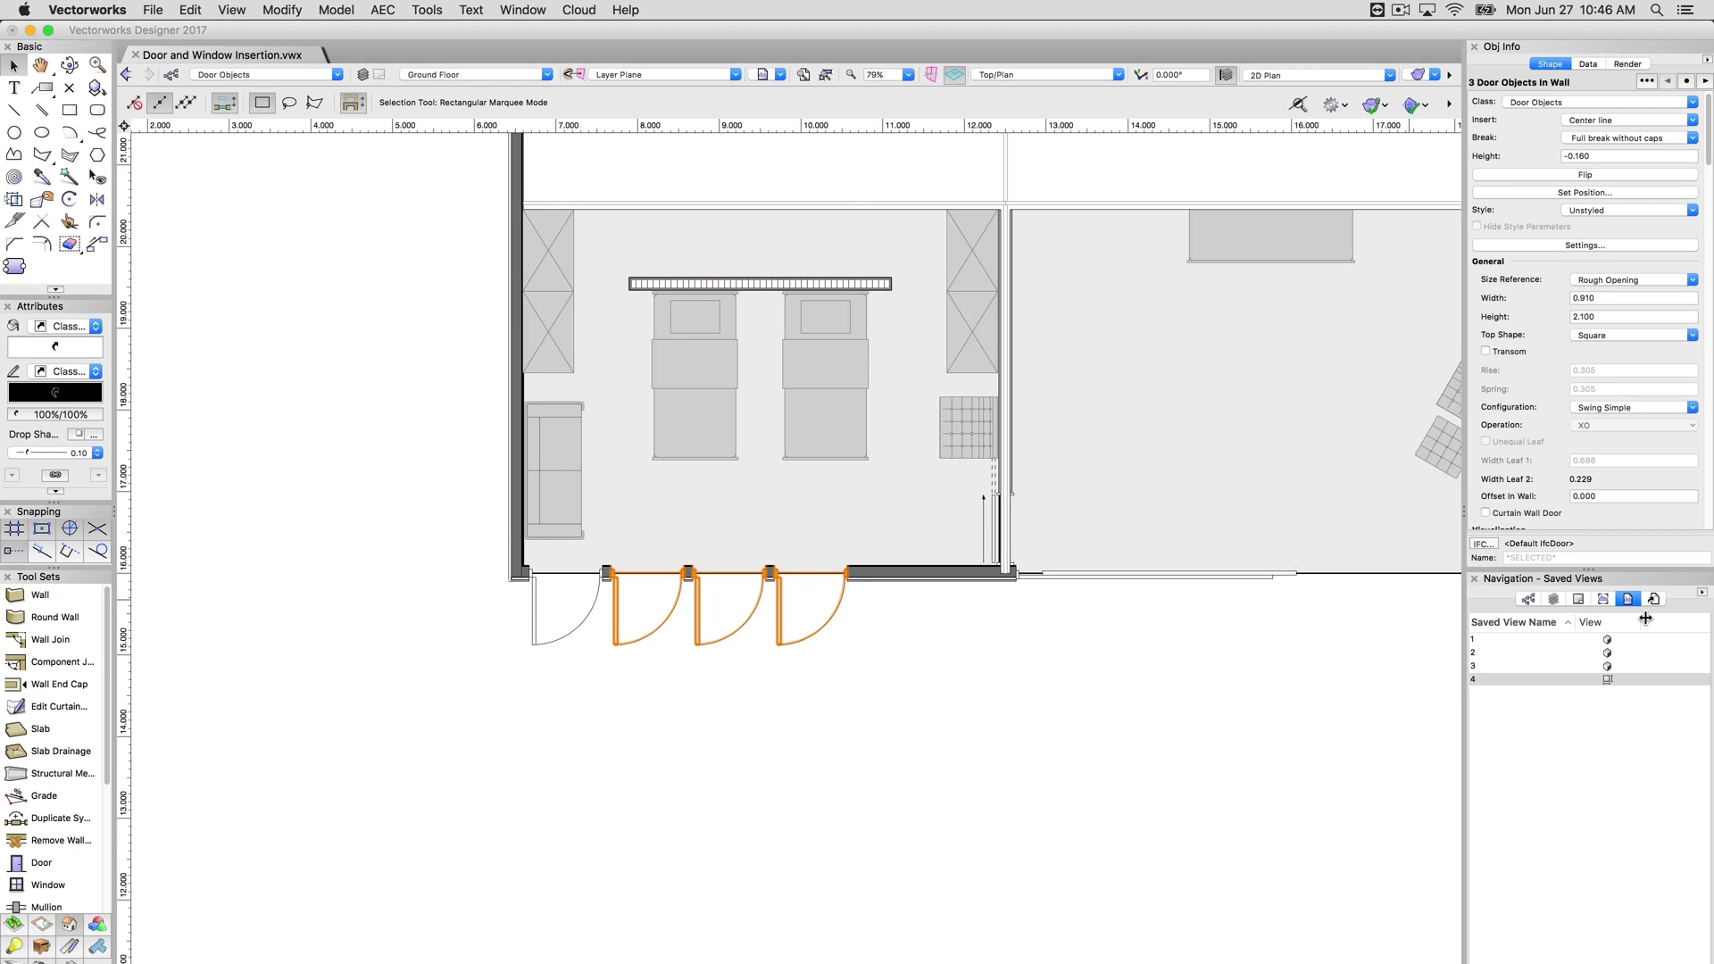
left_click(1508, 666)
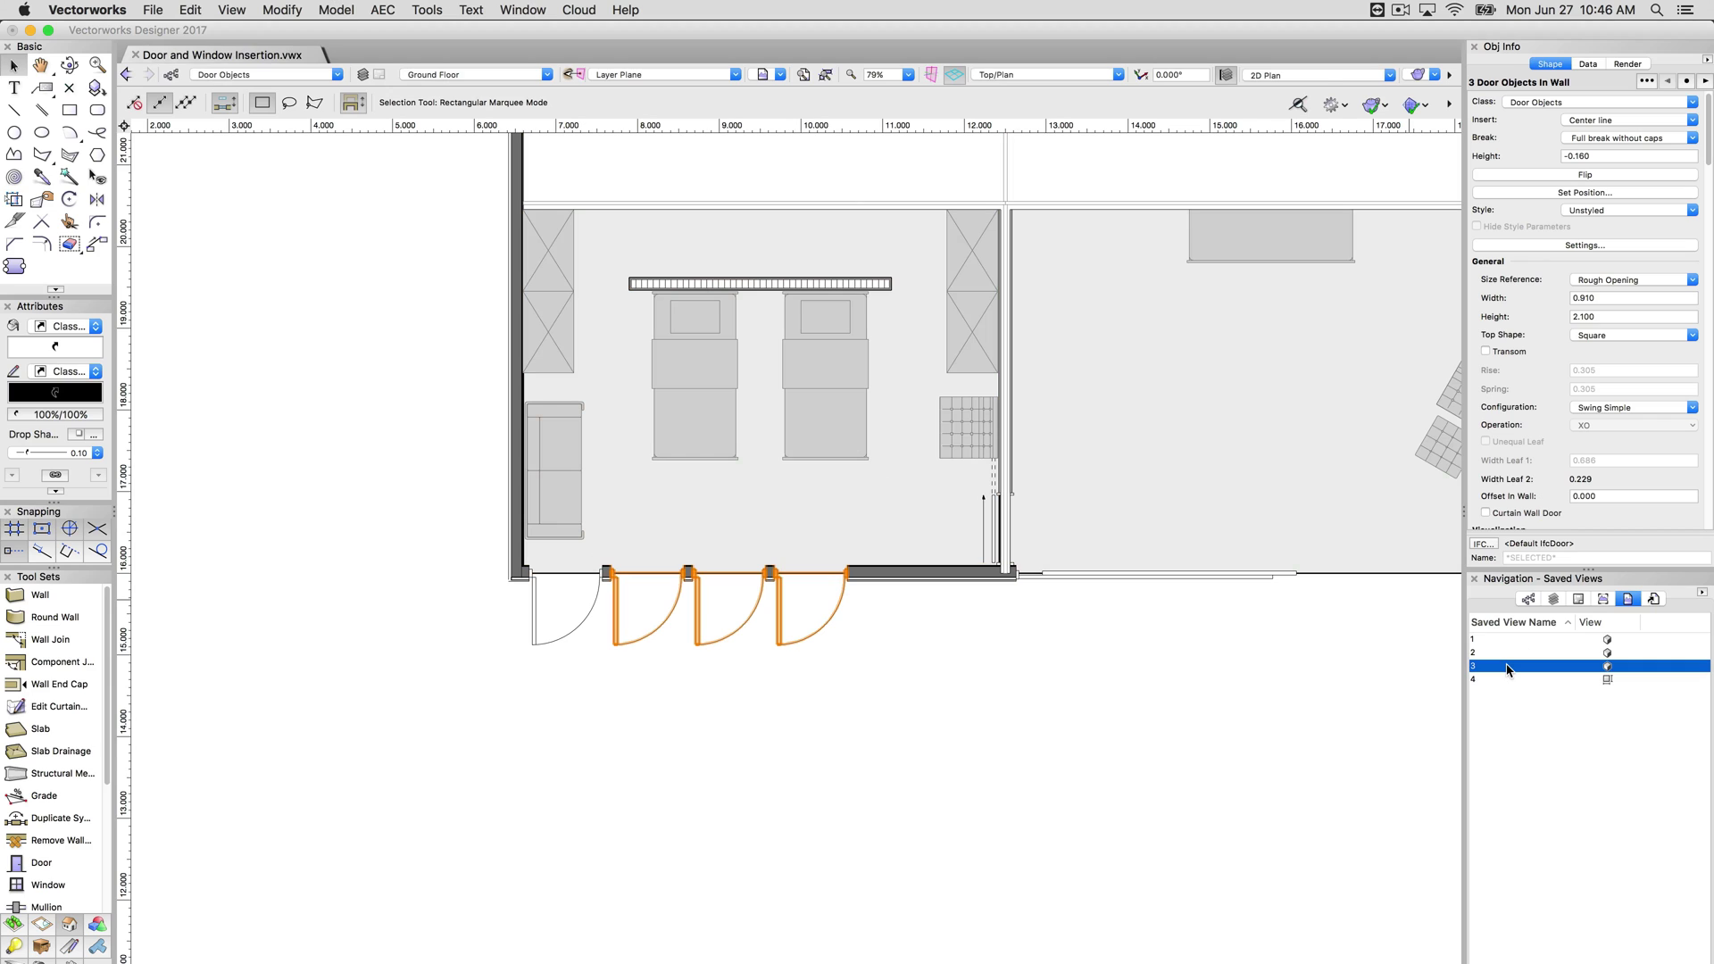
Step: Restore saved view 3, then saved view 2's 3D perspective to see the doors
double_click(1508, 666)
double_click(1507, 653)
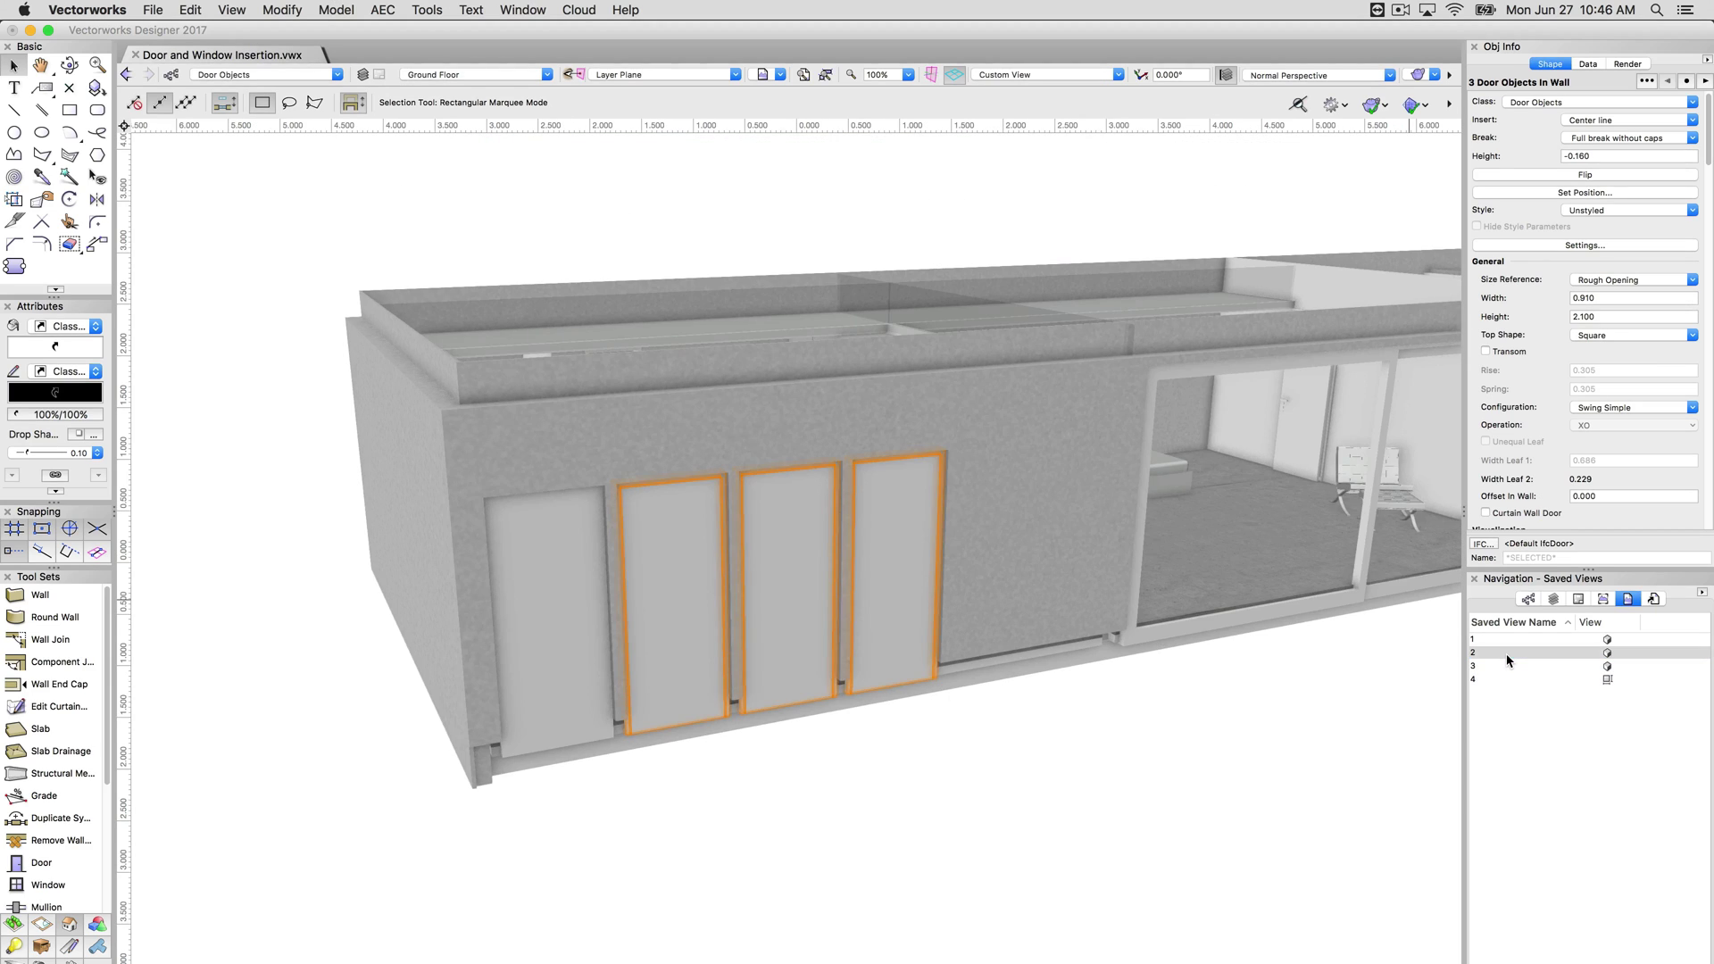